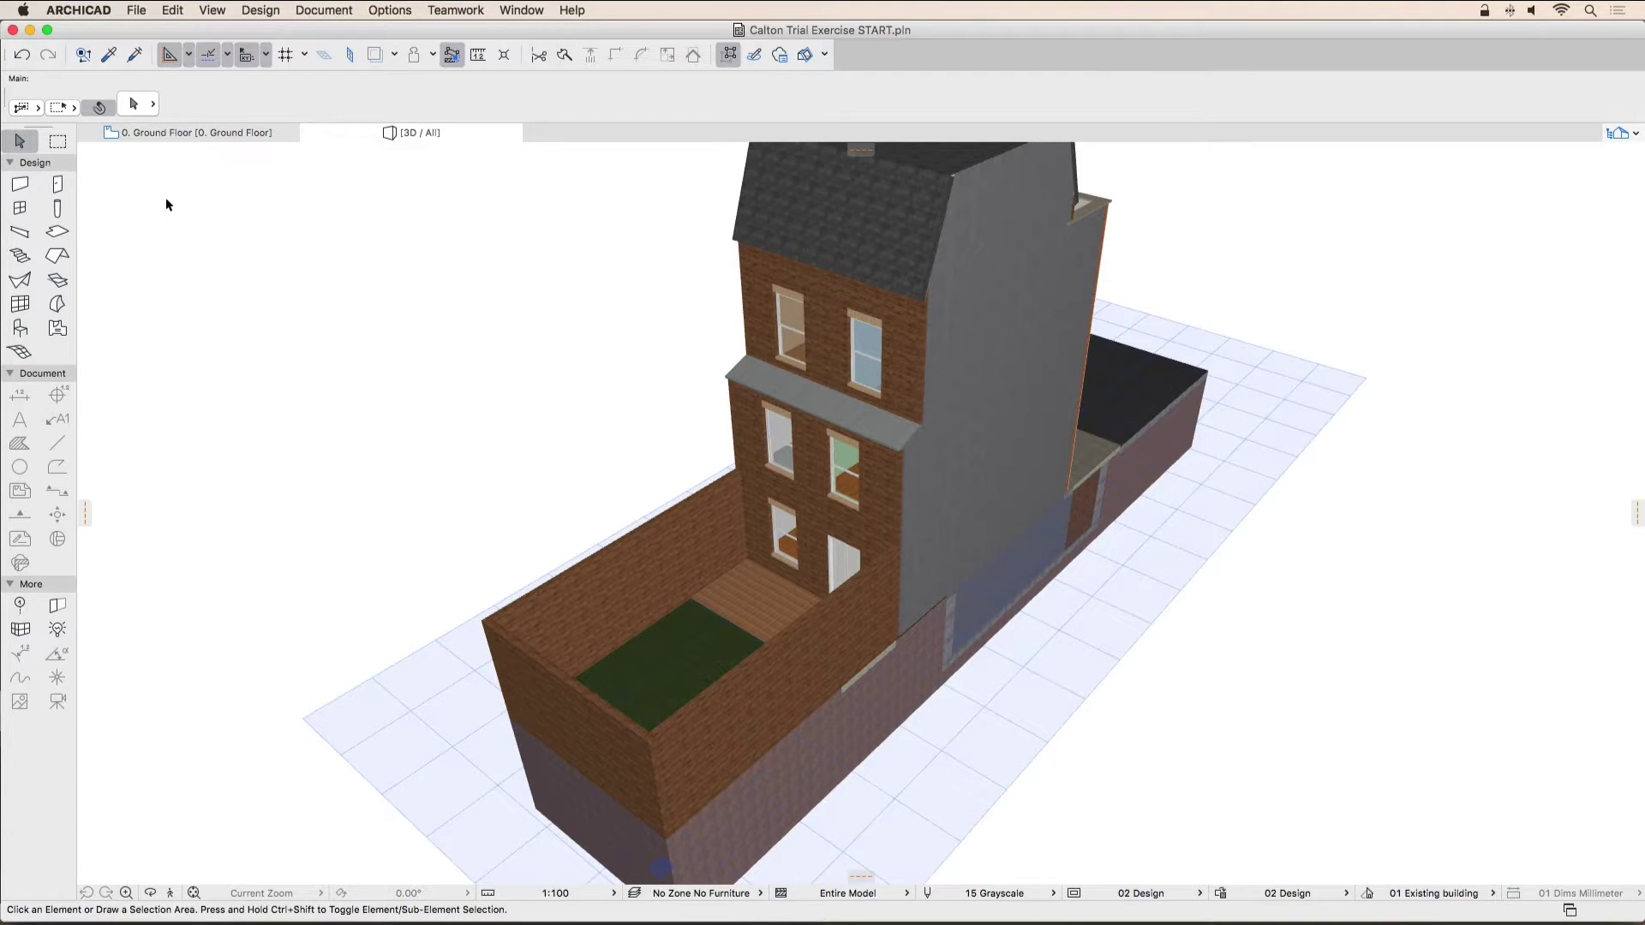
Step: Show the Renovation palette via Window > Palettes over the 3D house view
left_click(522, 10)
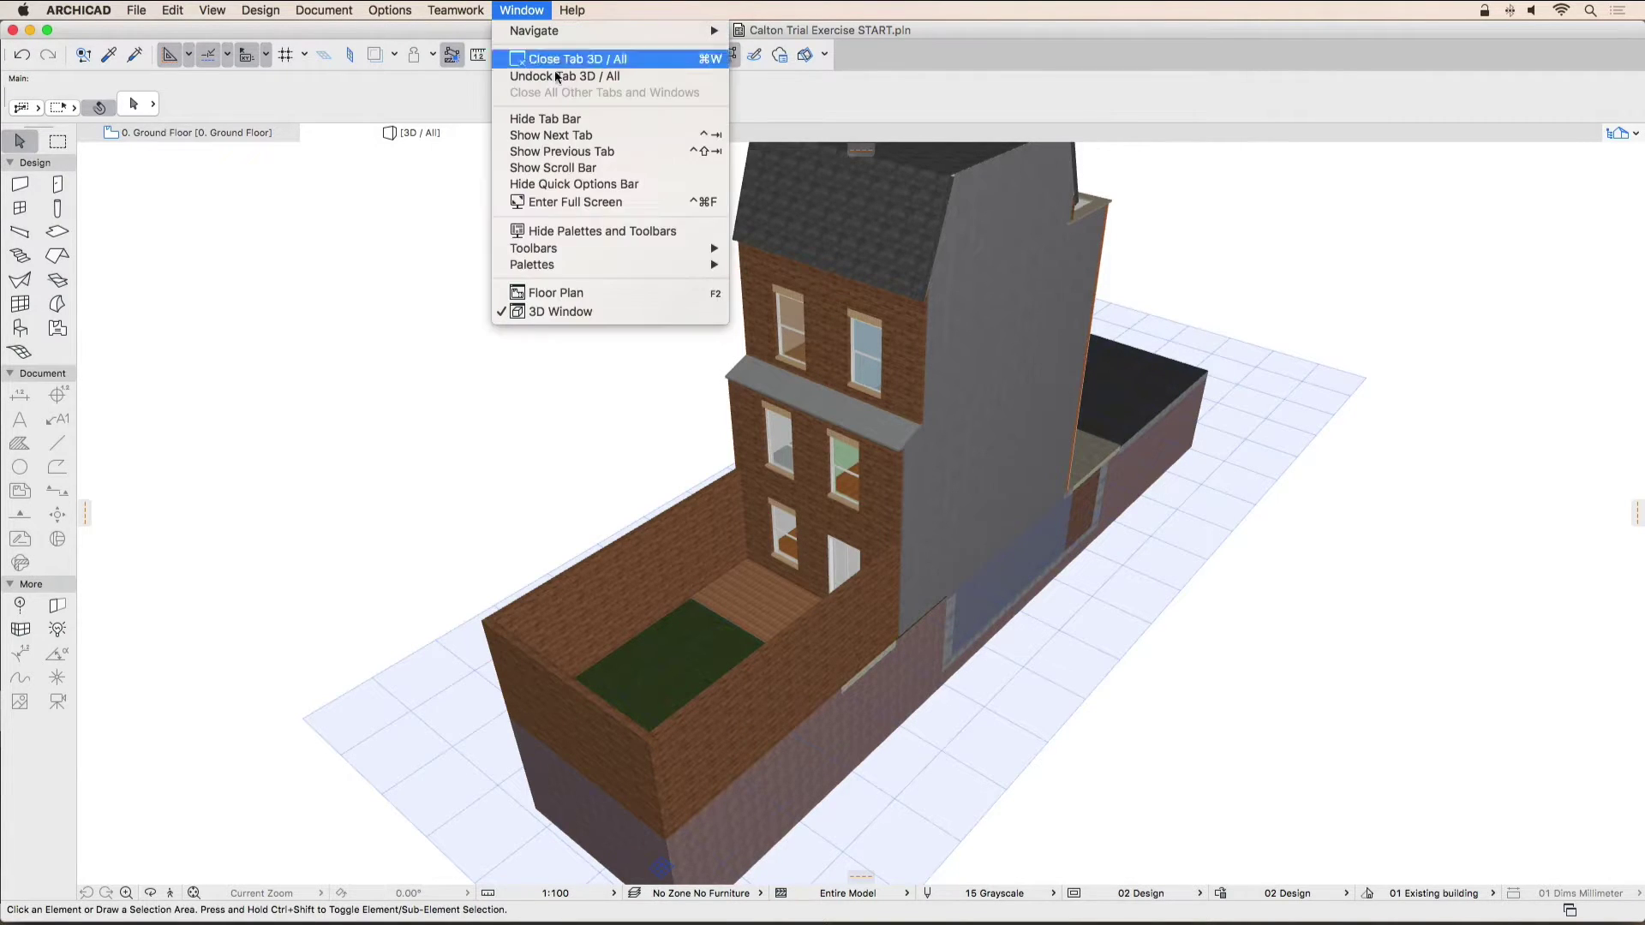
mouse_move(600, 264)
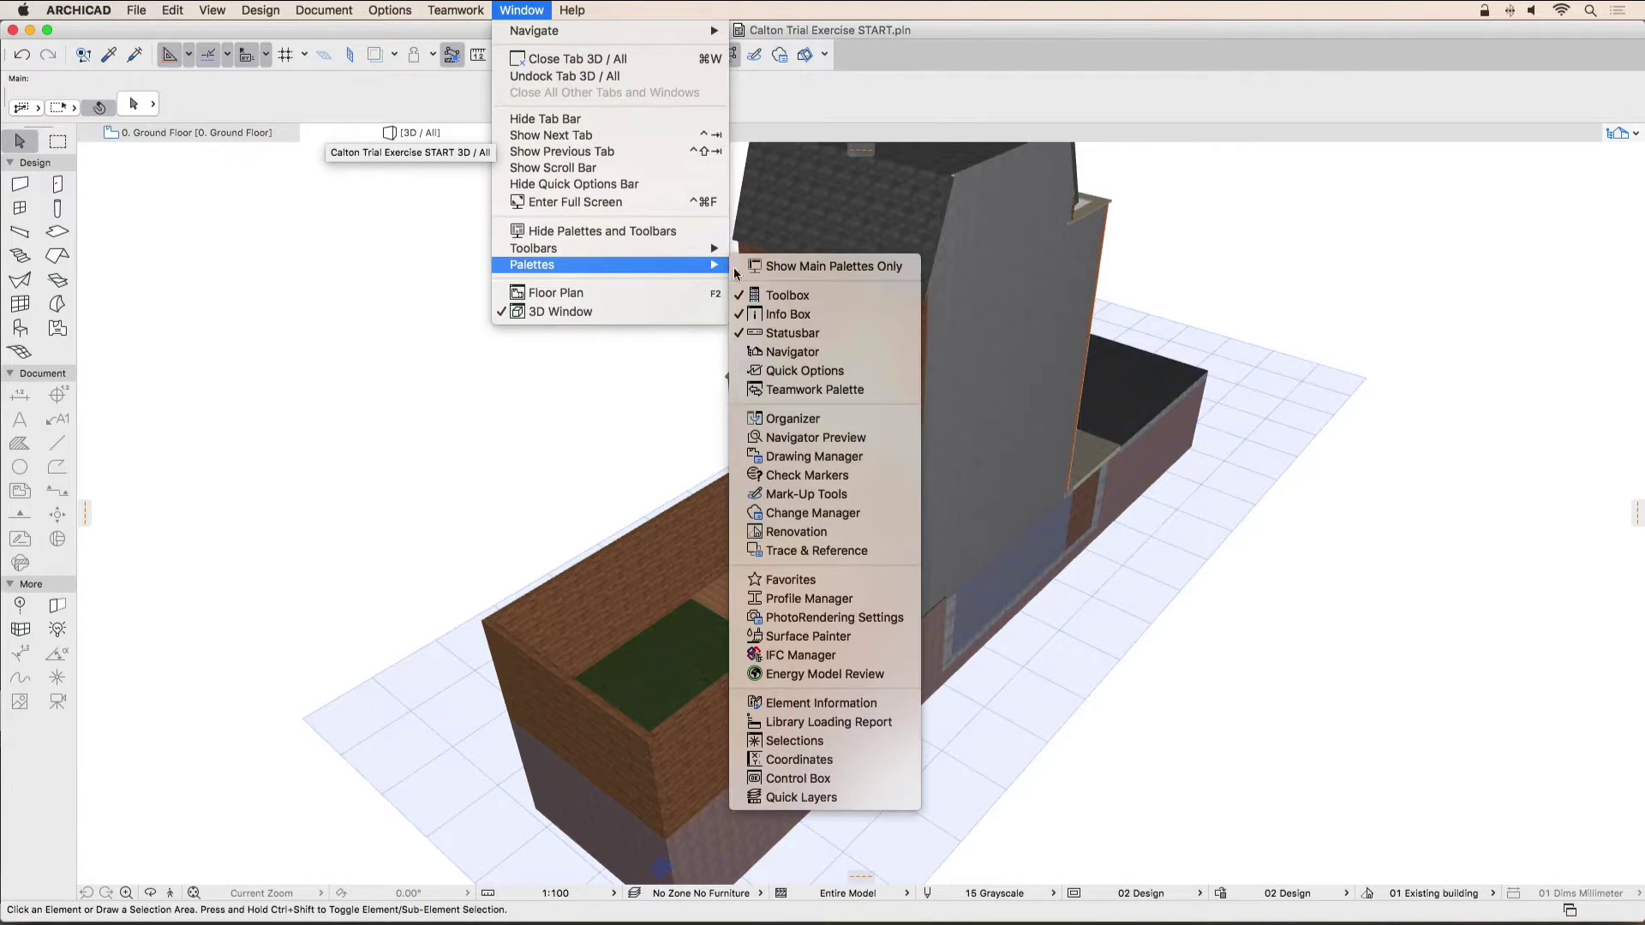
left_click(825, 534)
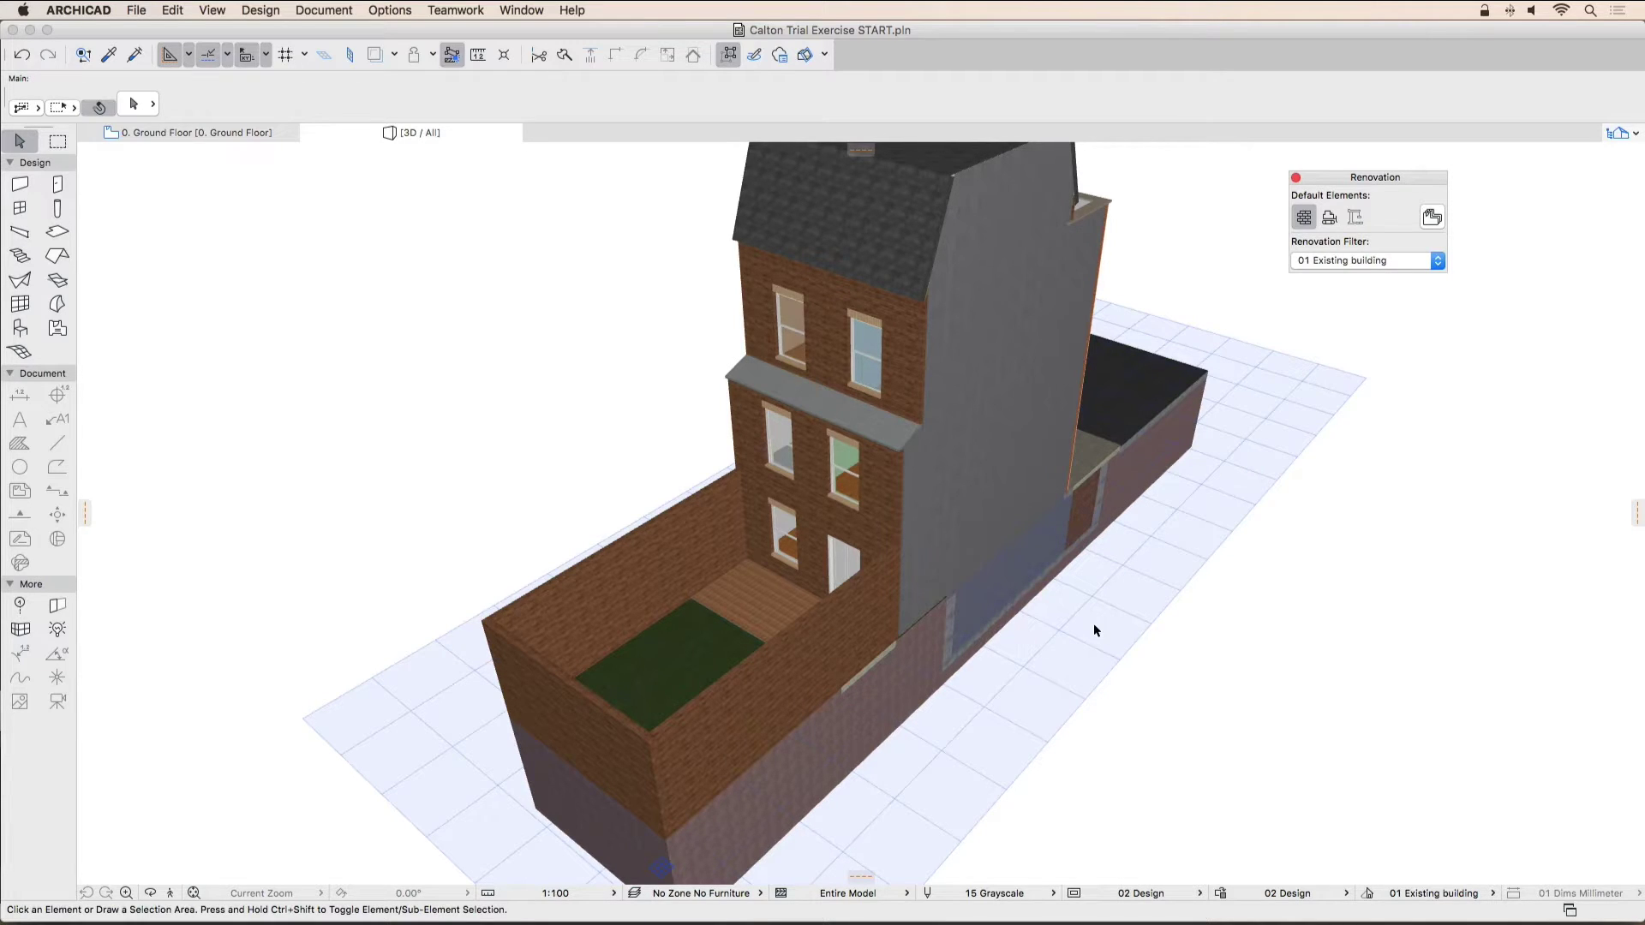
key("shift")
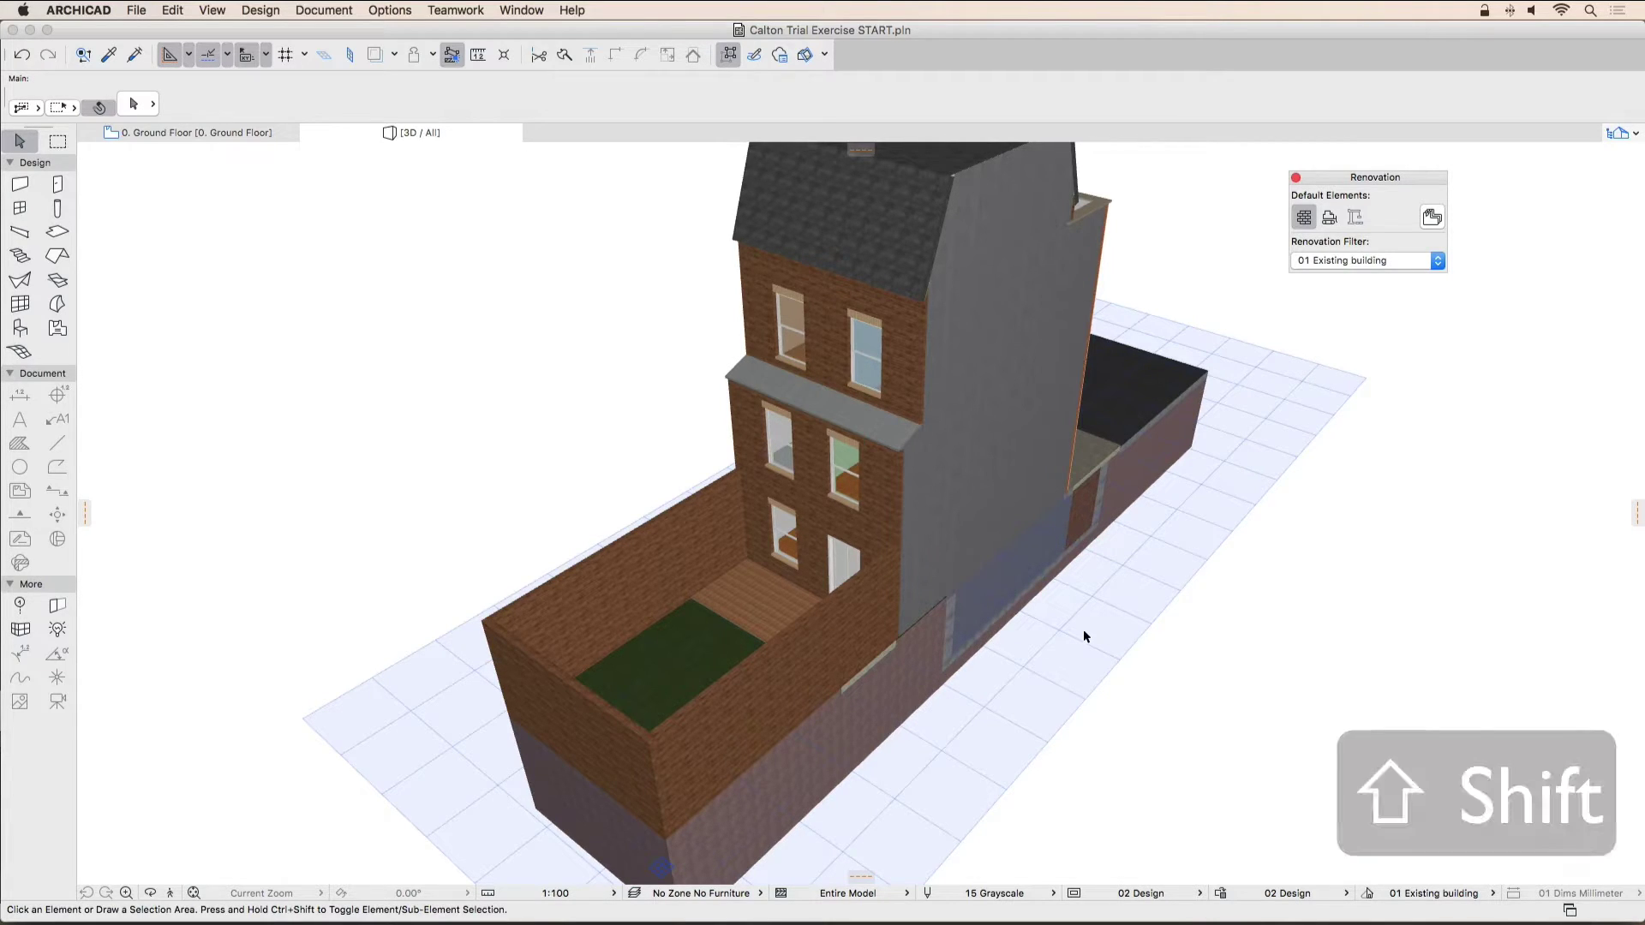
Step: Set the first rear wall, back wall and small wall segment to To be Demolished
left_click(722, 531, "shift")
left_click(879, 638, "shift")
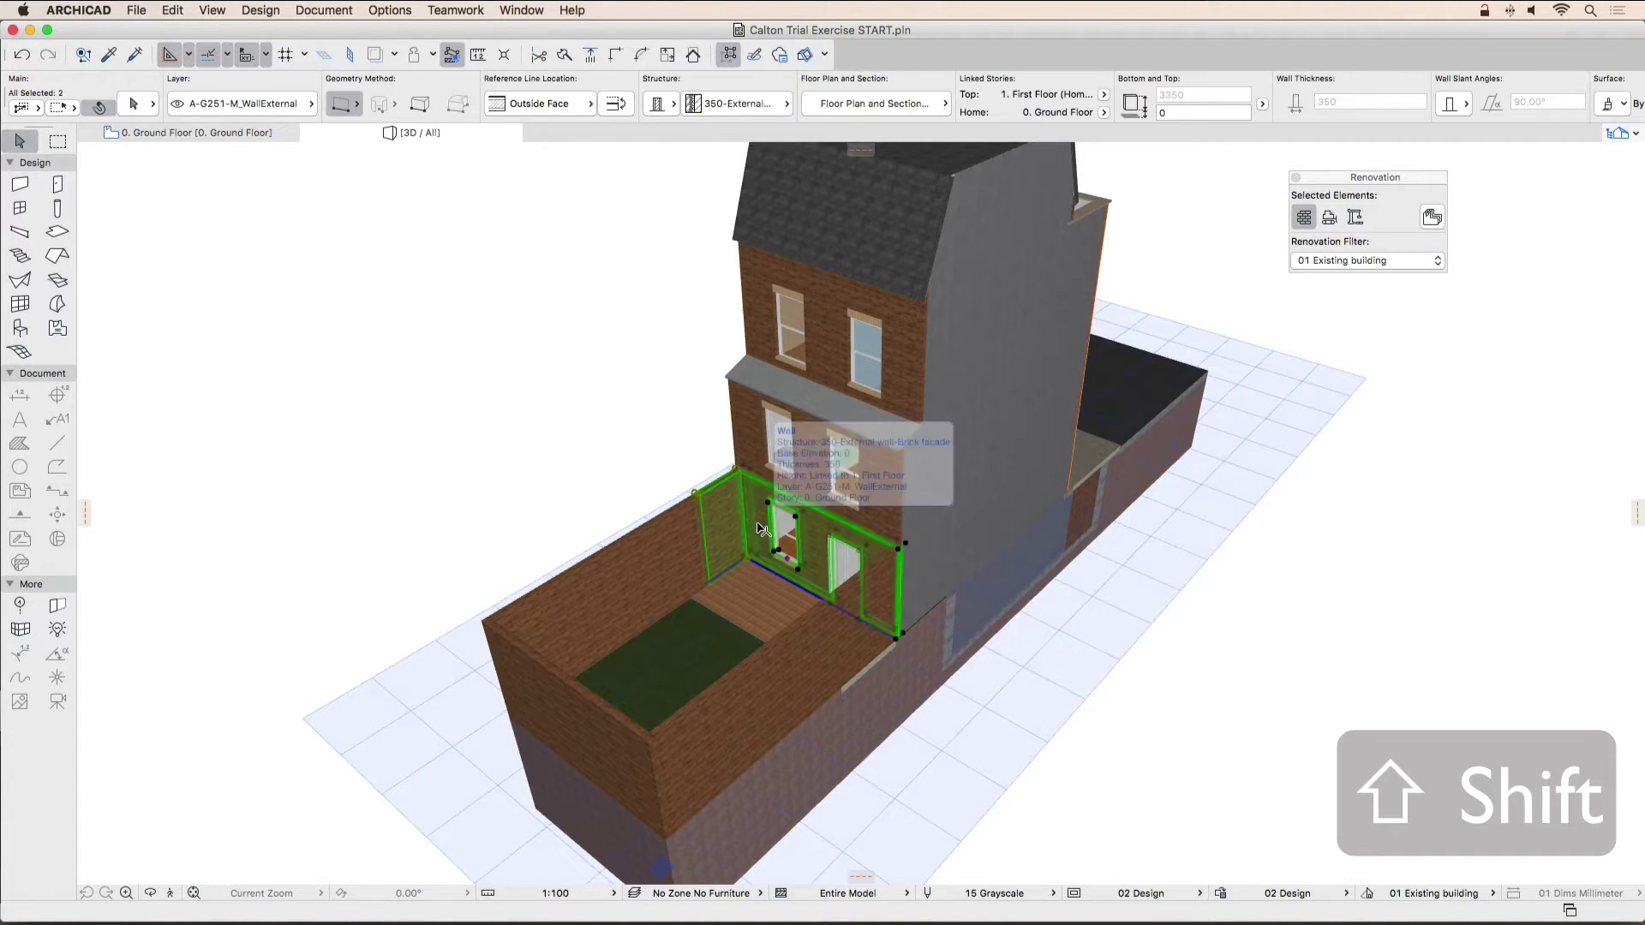
left_click(879, 647, "shift")
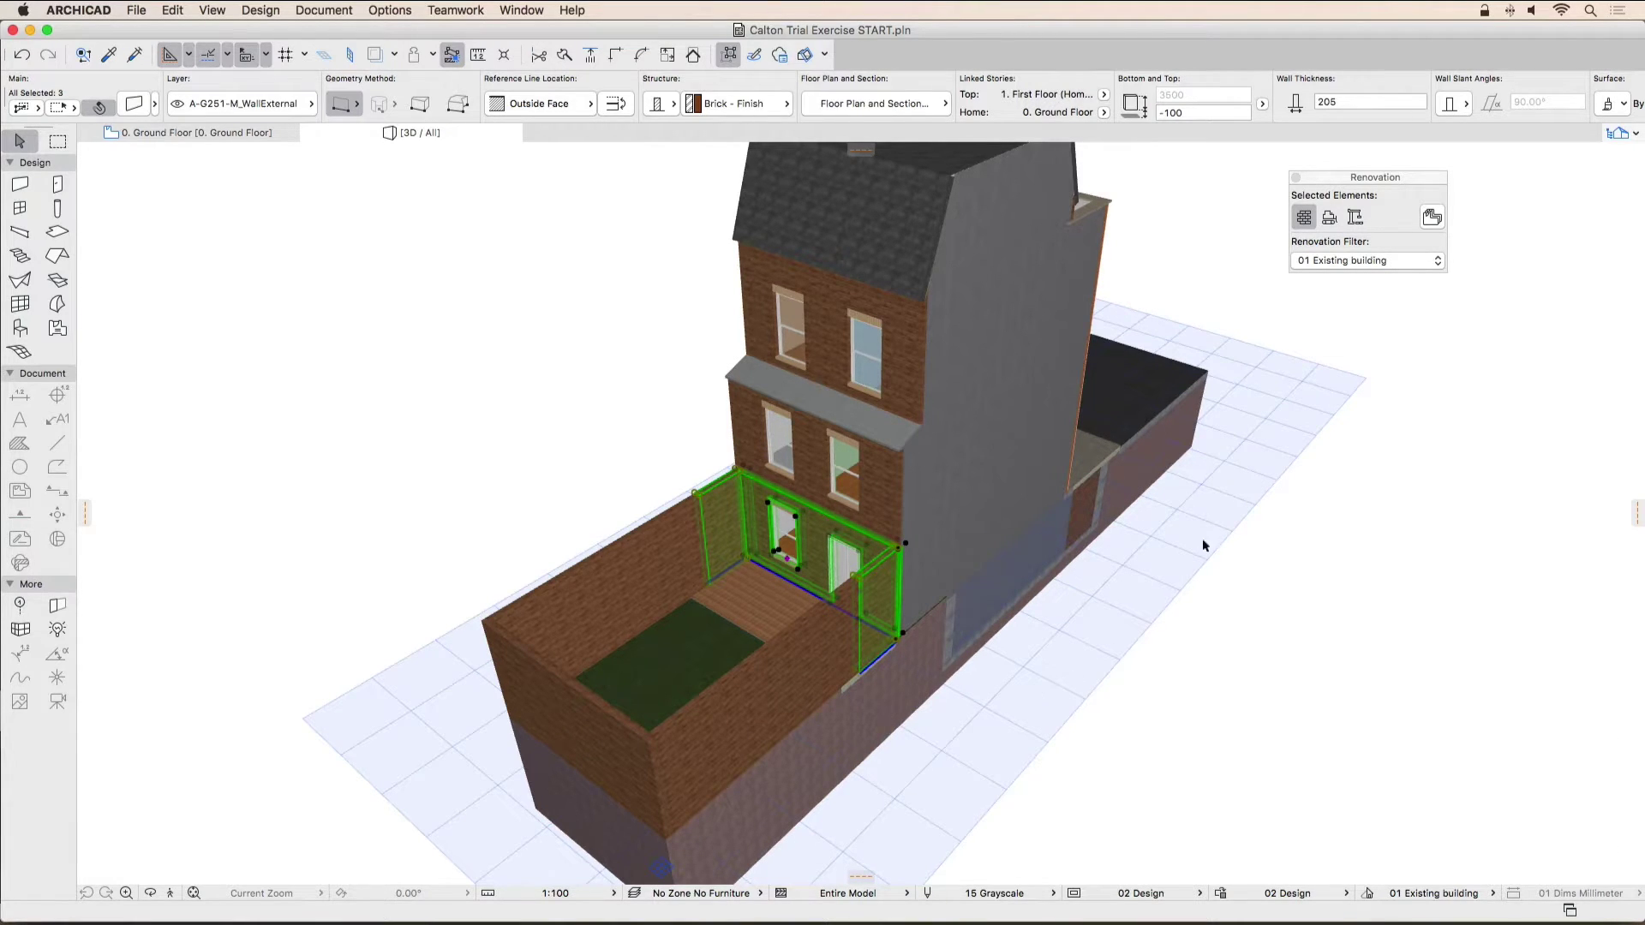
left_click(1329, 218)
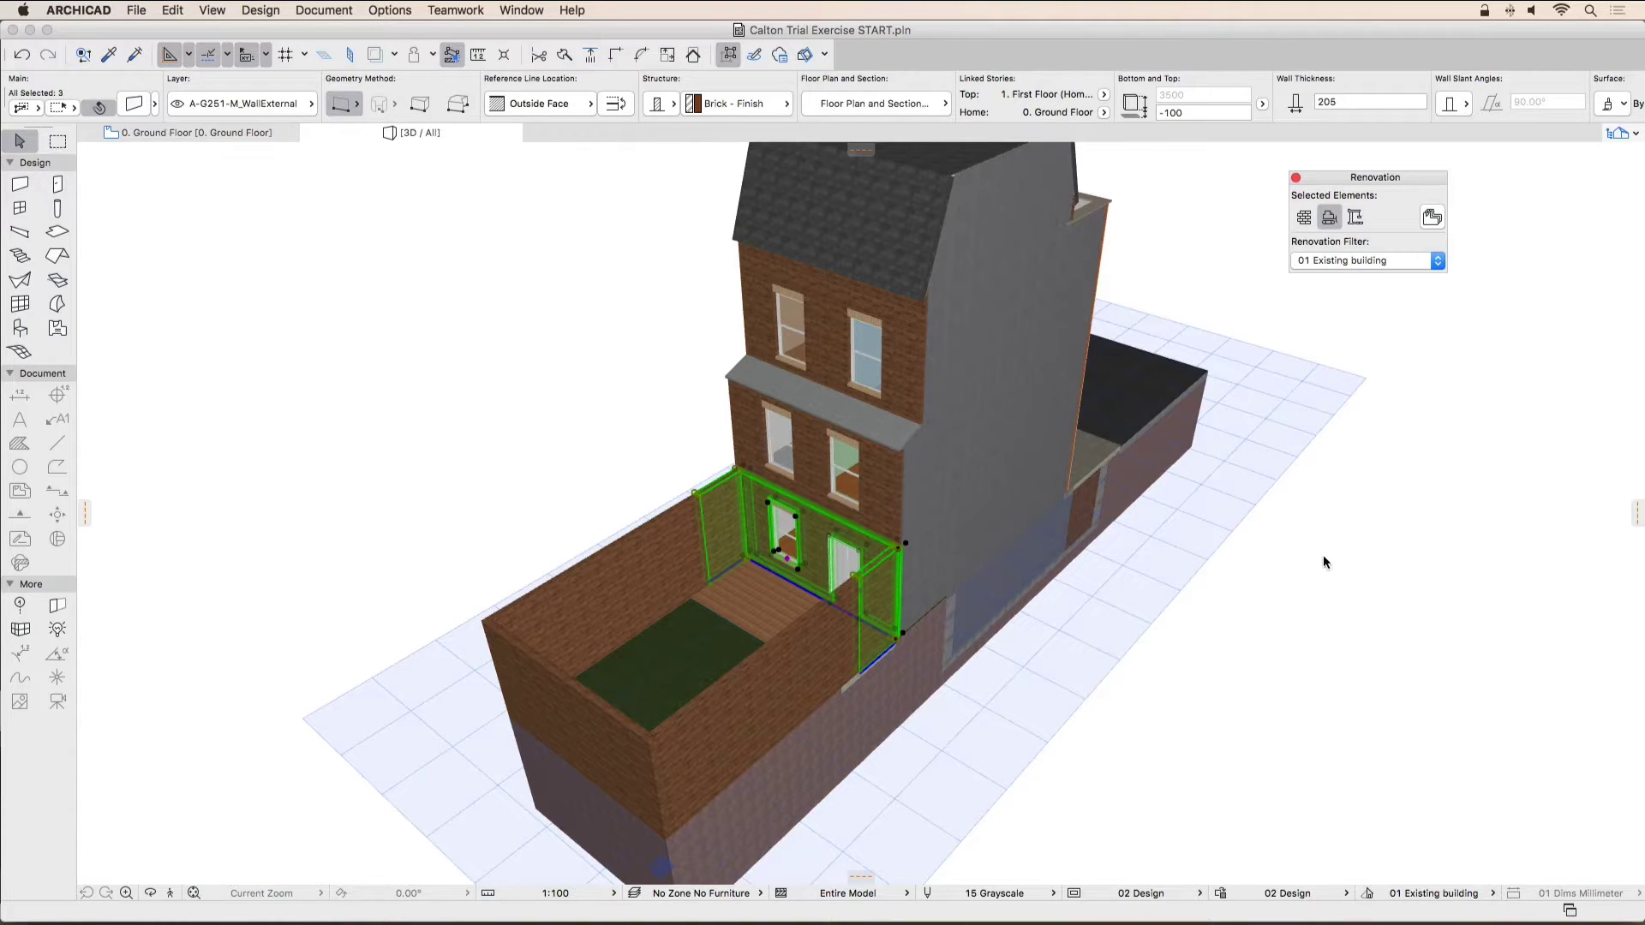
left_click(1324, 562)
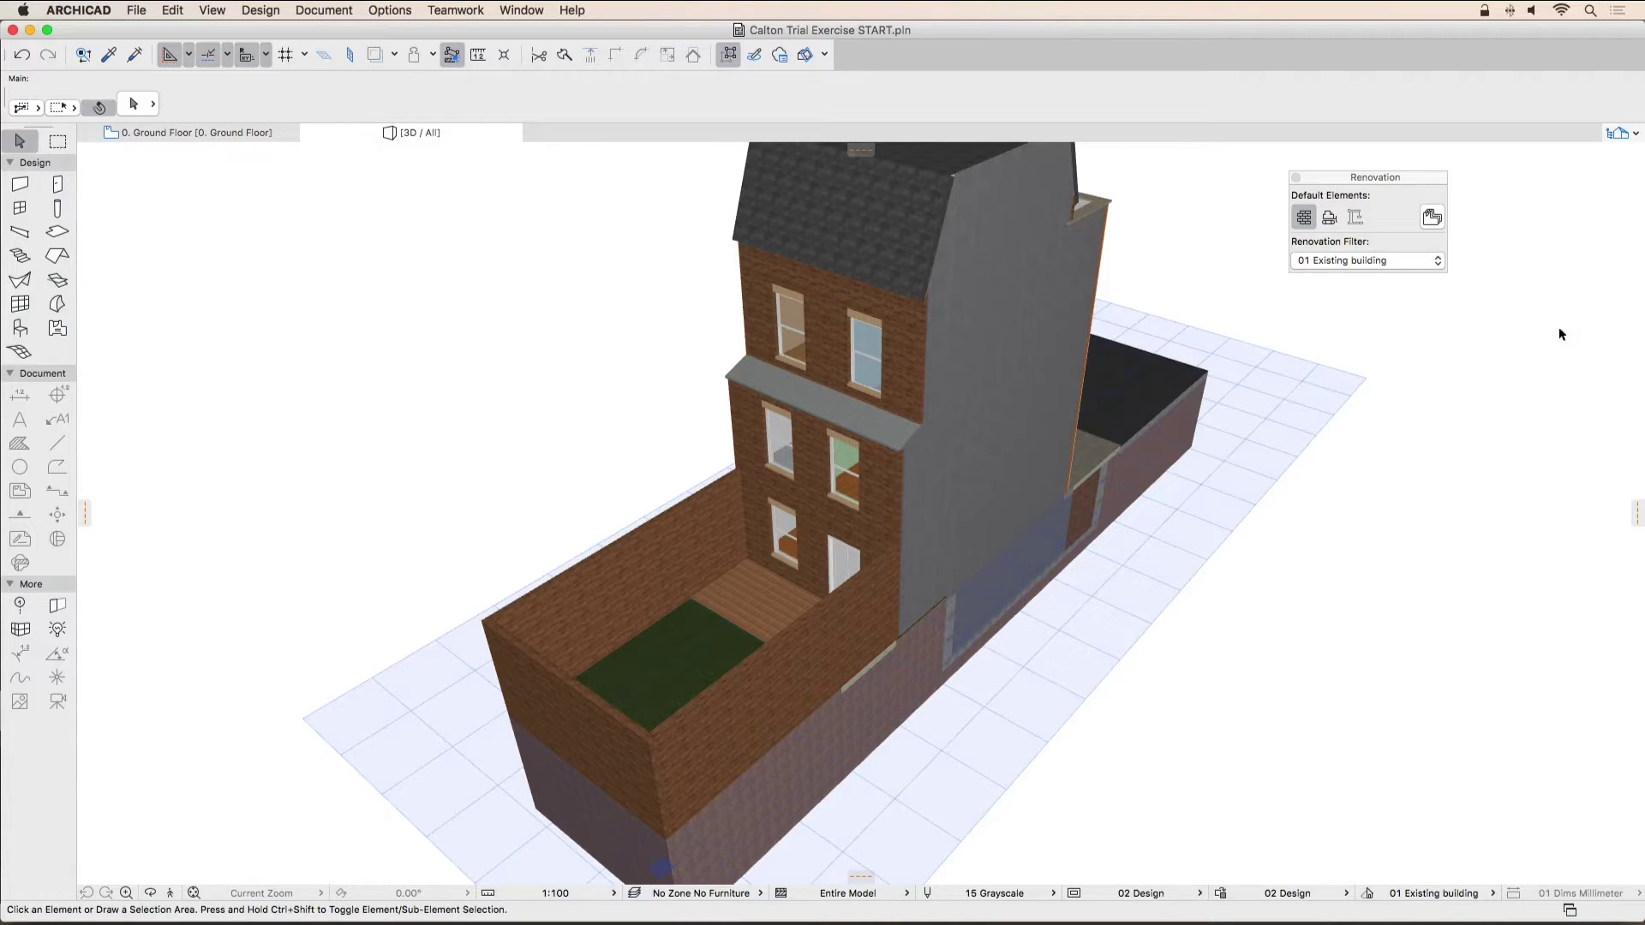
left_click(1615, 135)
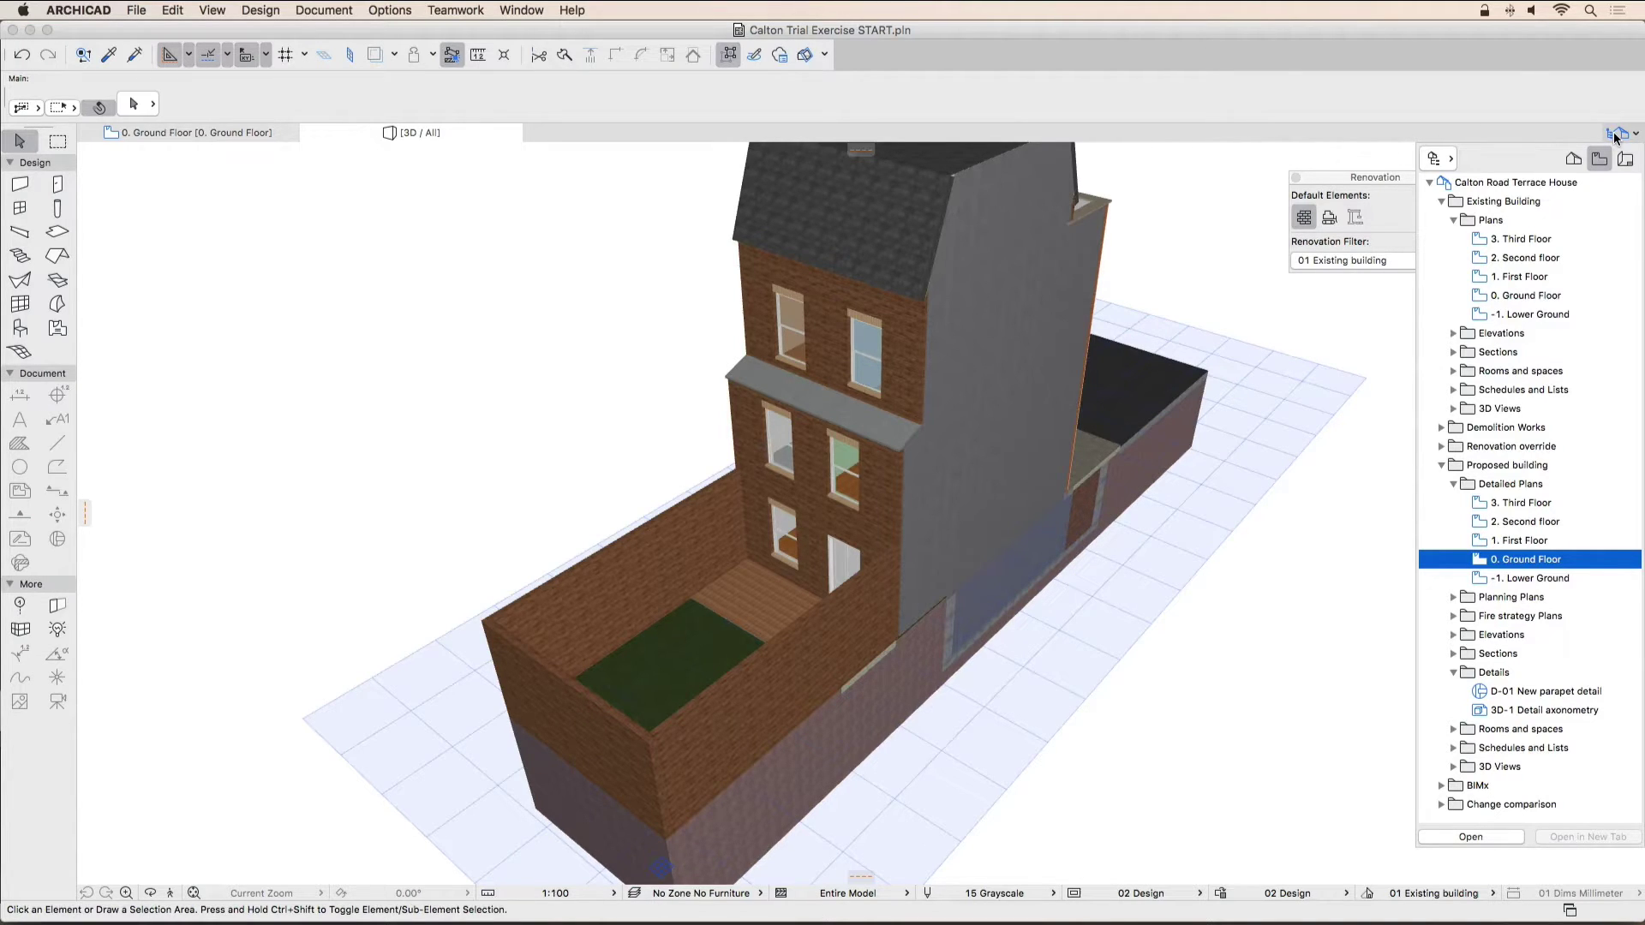
Step: Open Proposed building > Detailed Plans > 0. Ground Floor from the Navigator
left_click(1599, 163)
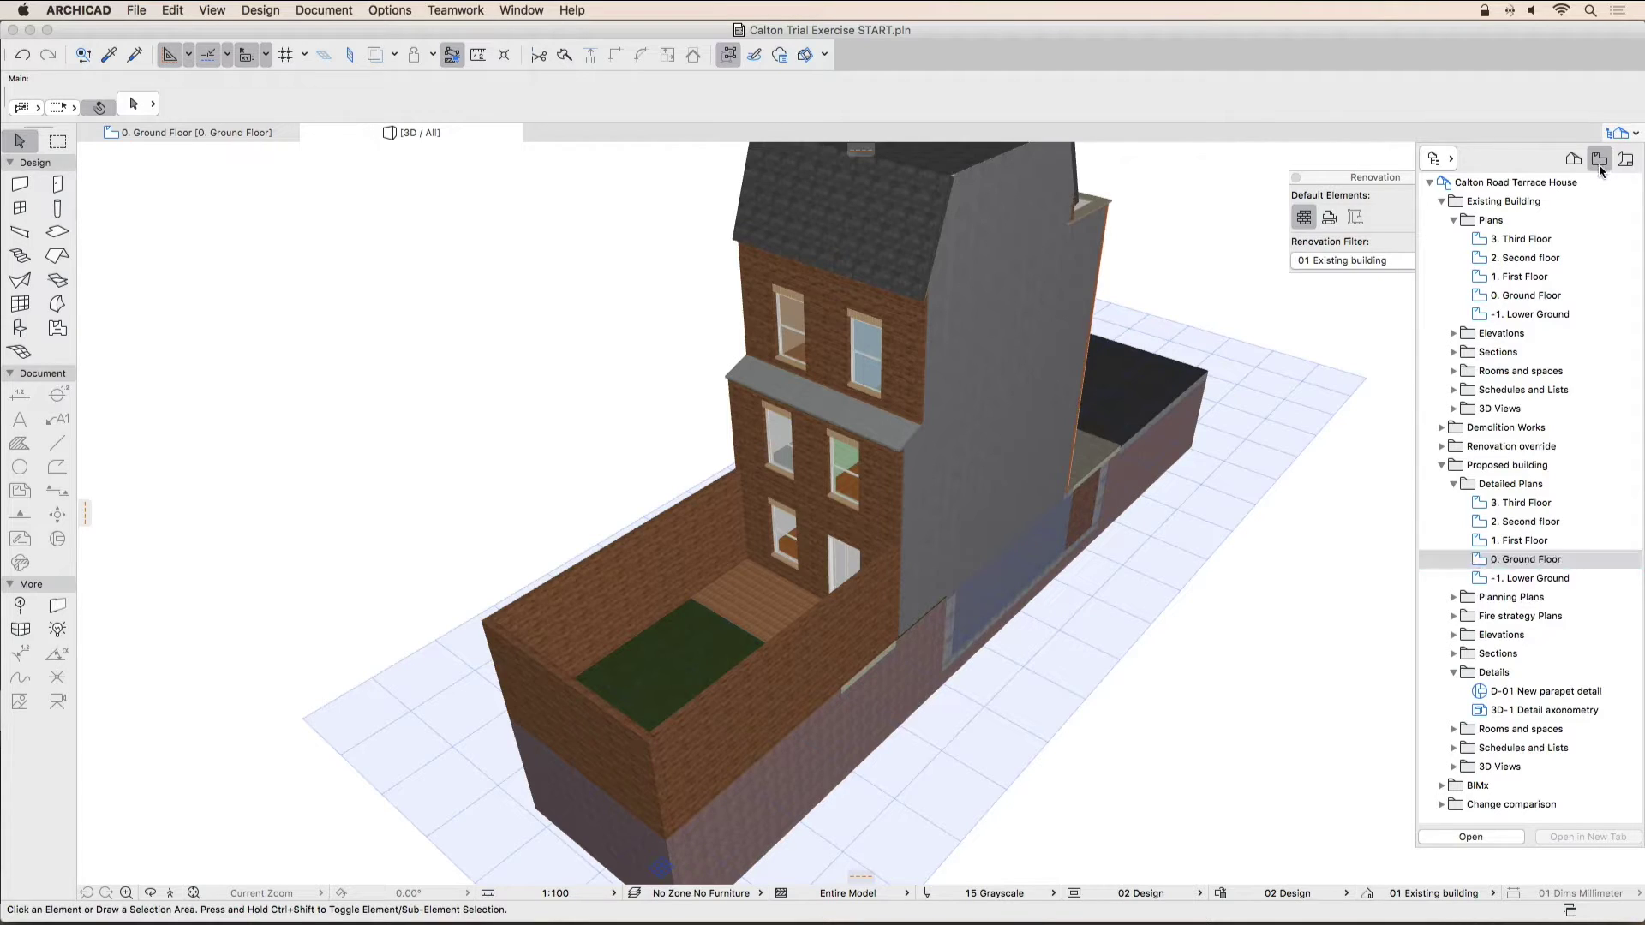
left_click(1506, 465)
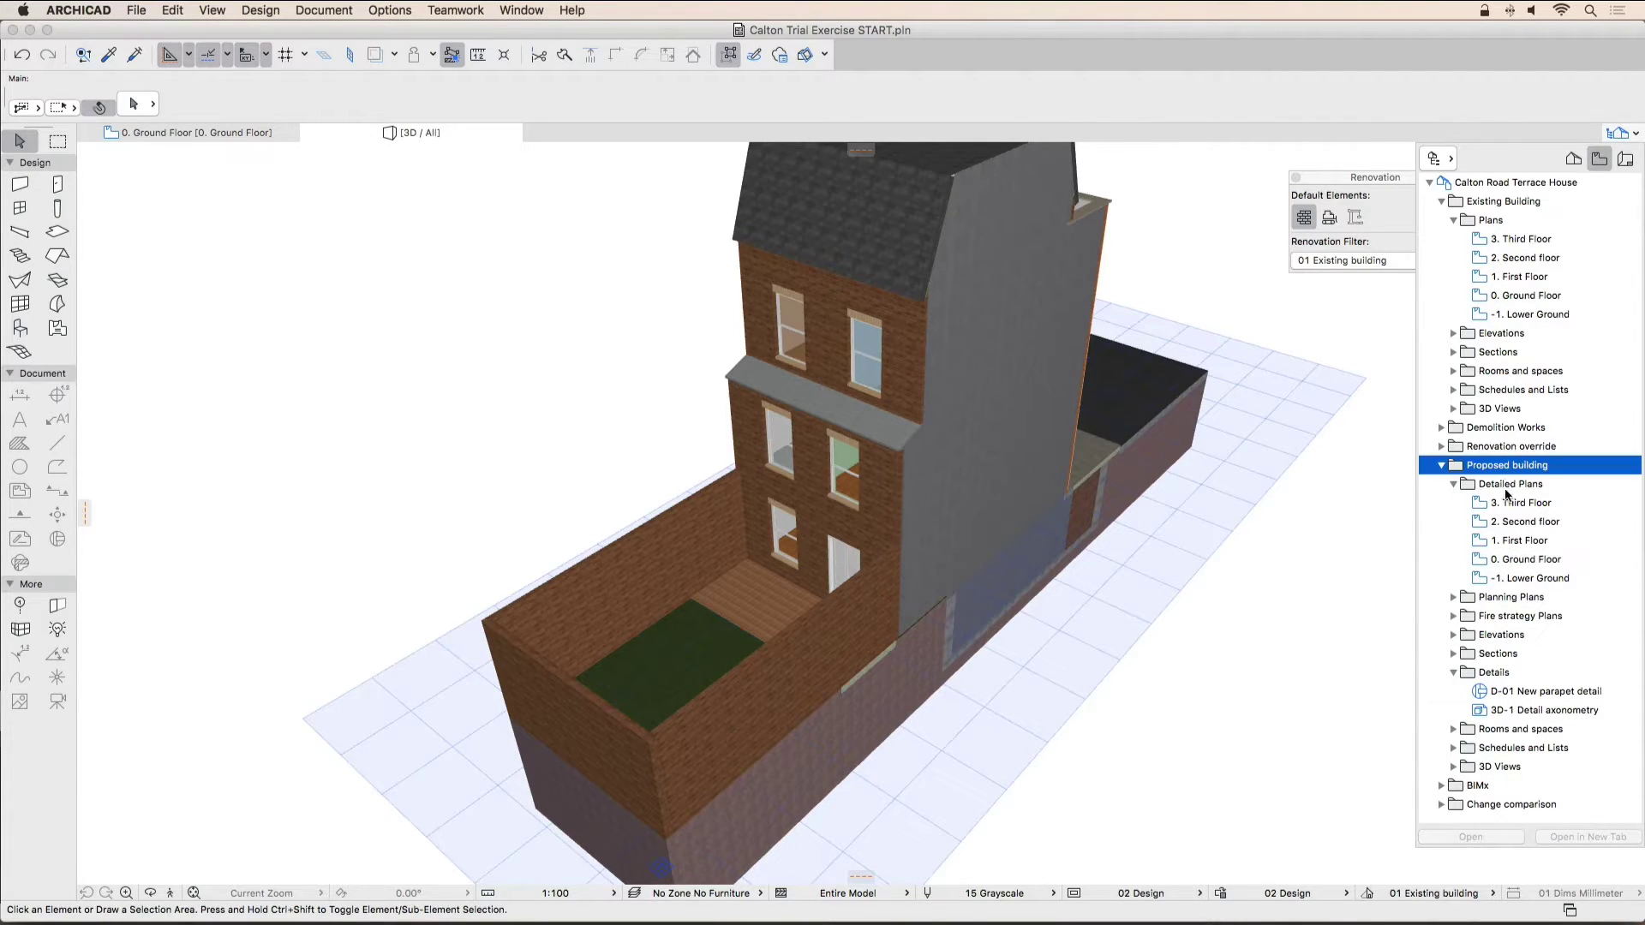
left_click(1525, 559)
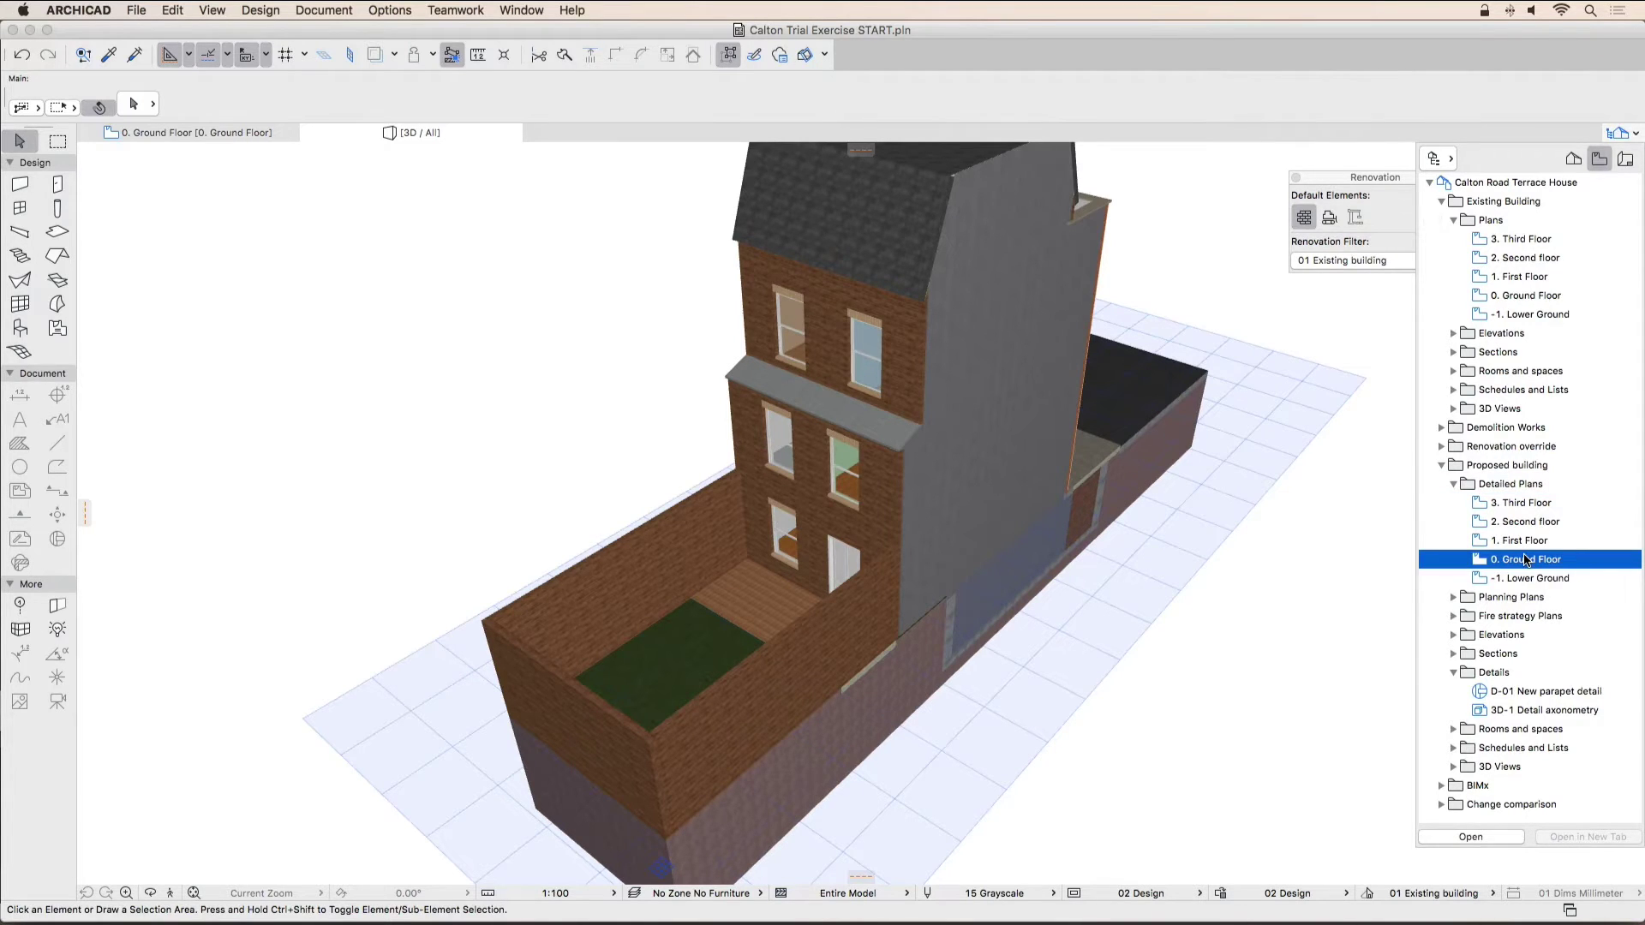
double_click(1526, 559)
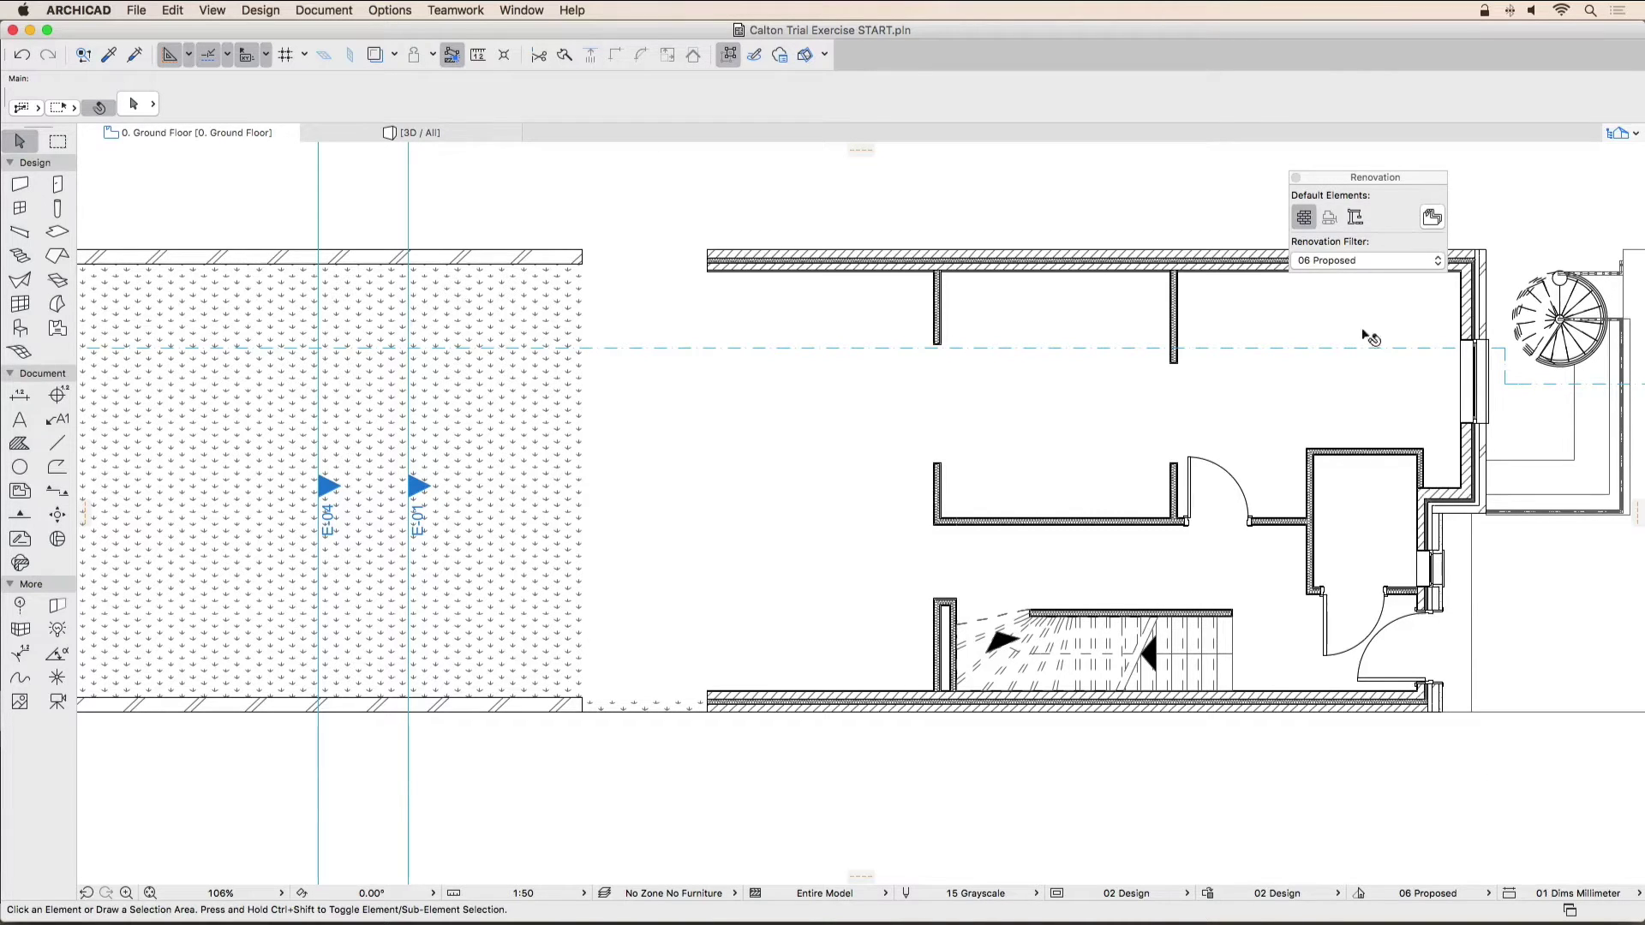
Step: With Renovation set to New, draw two Extension Side walls (300-Party wall) closing both side gaps
left_click(1355, 216)
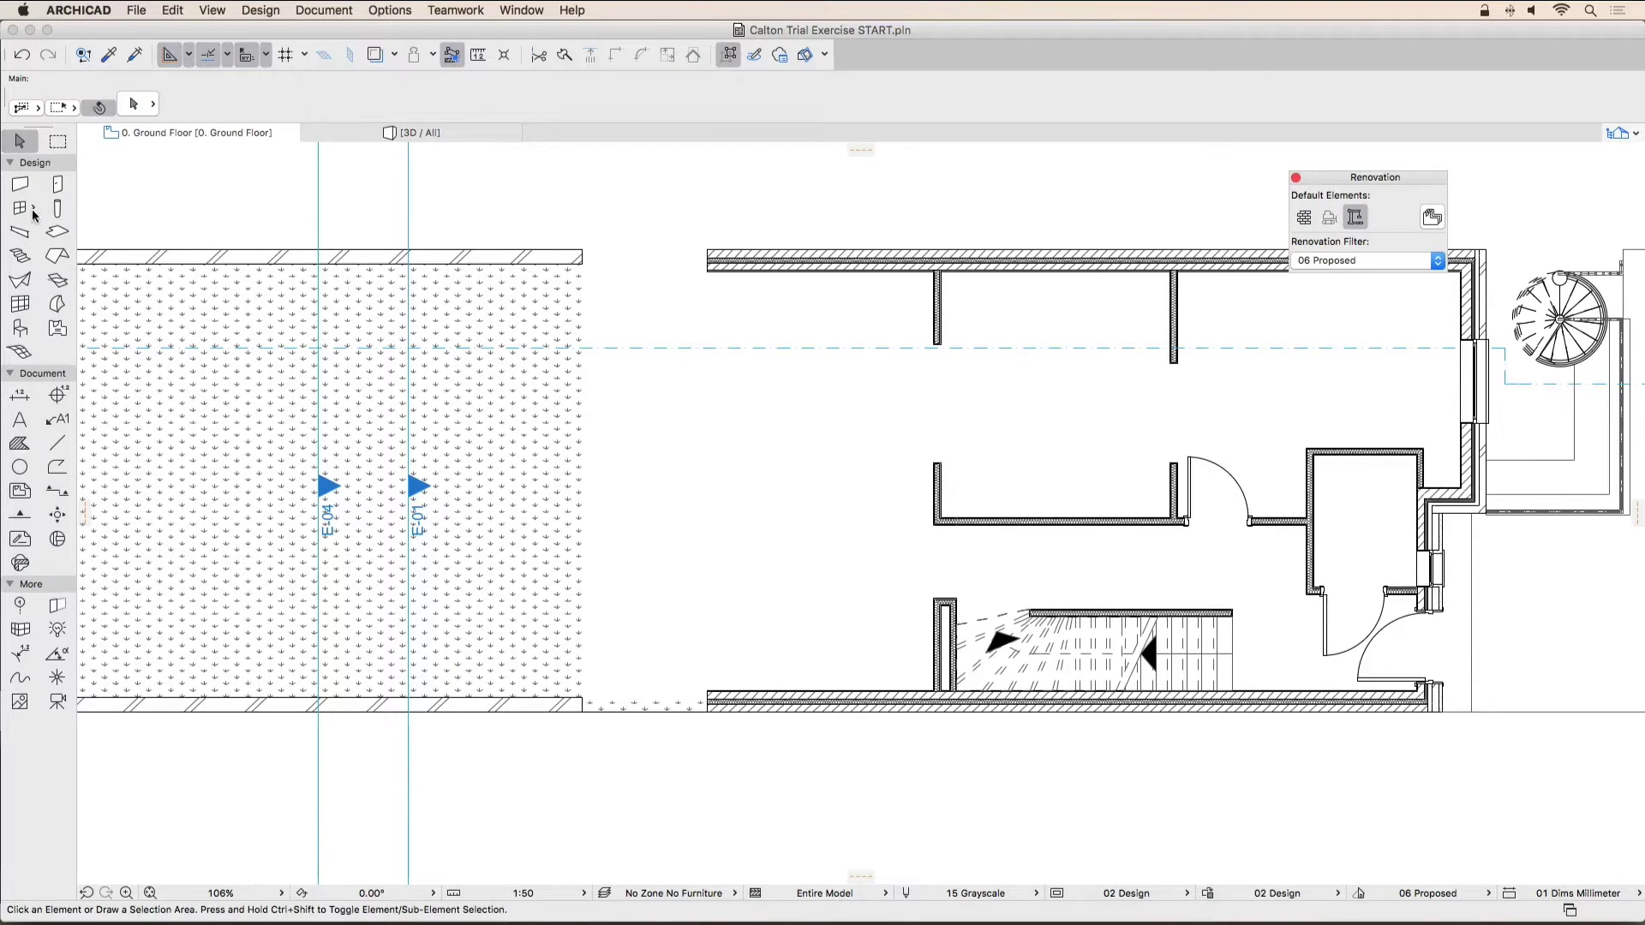
left_click(19, 186)
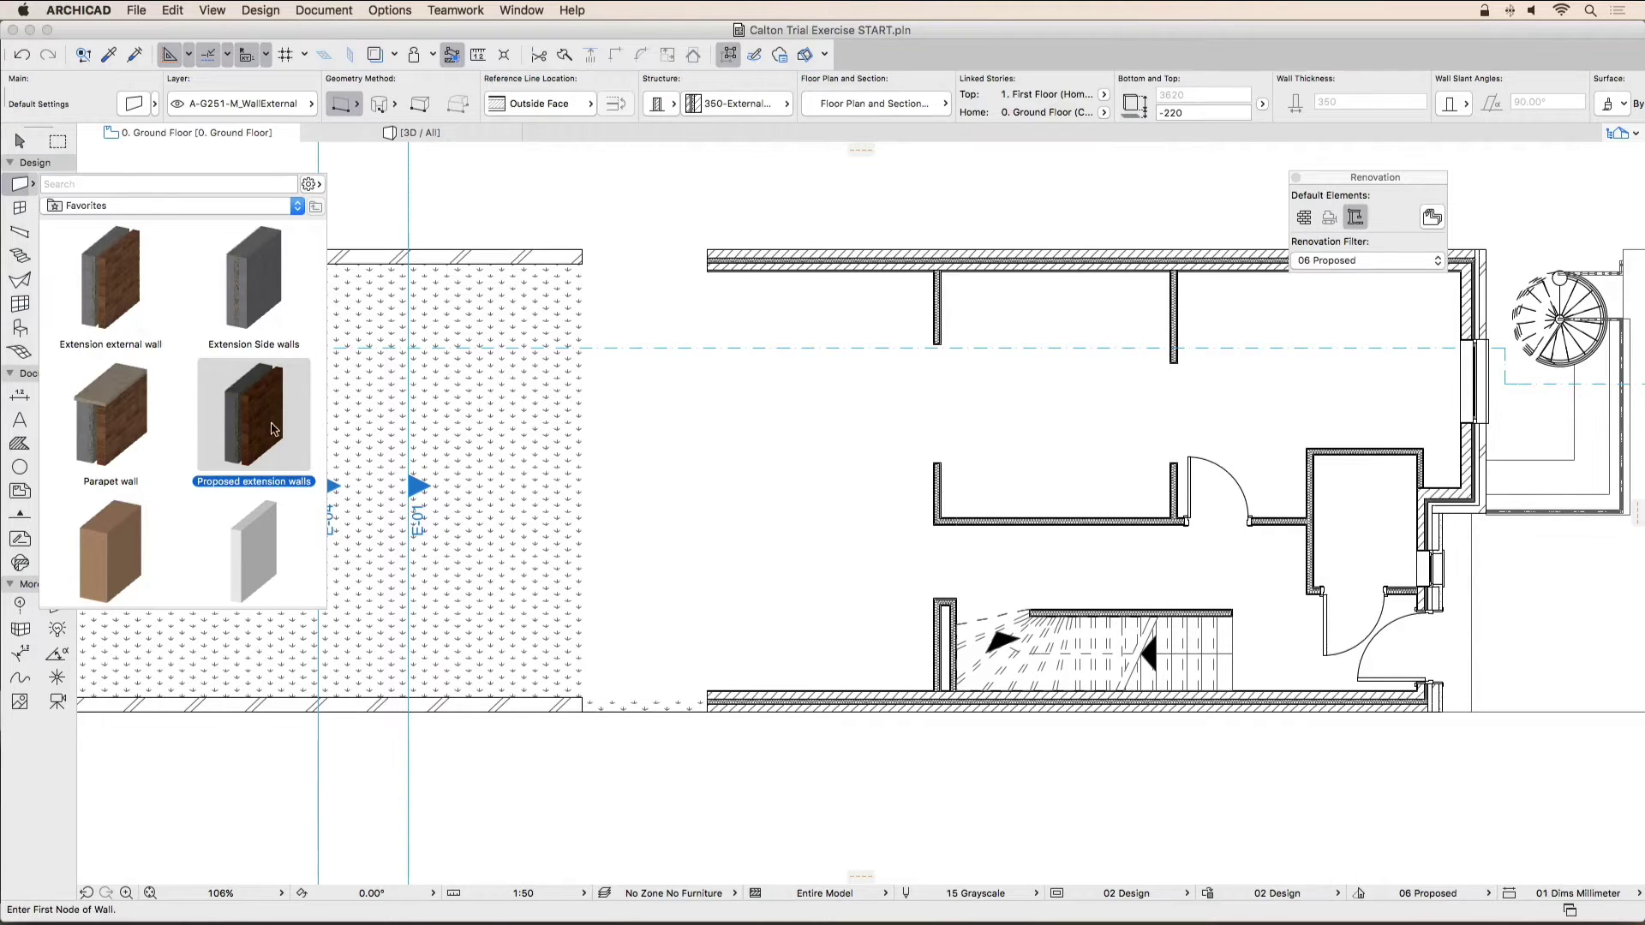
left_click(261, 288)
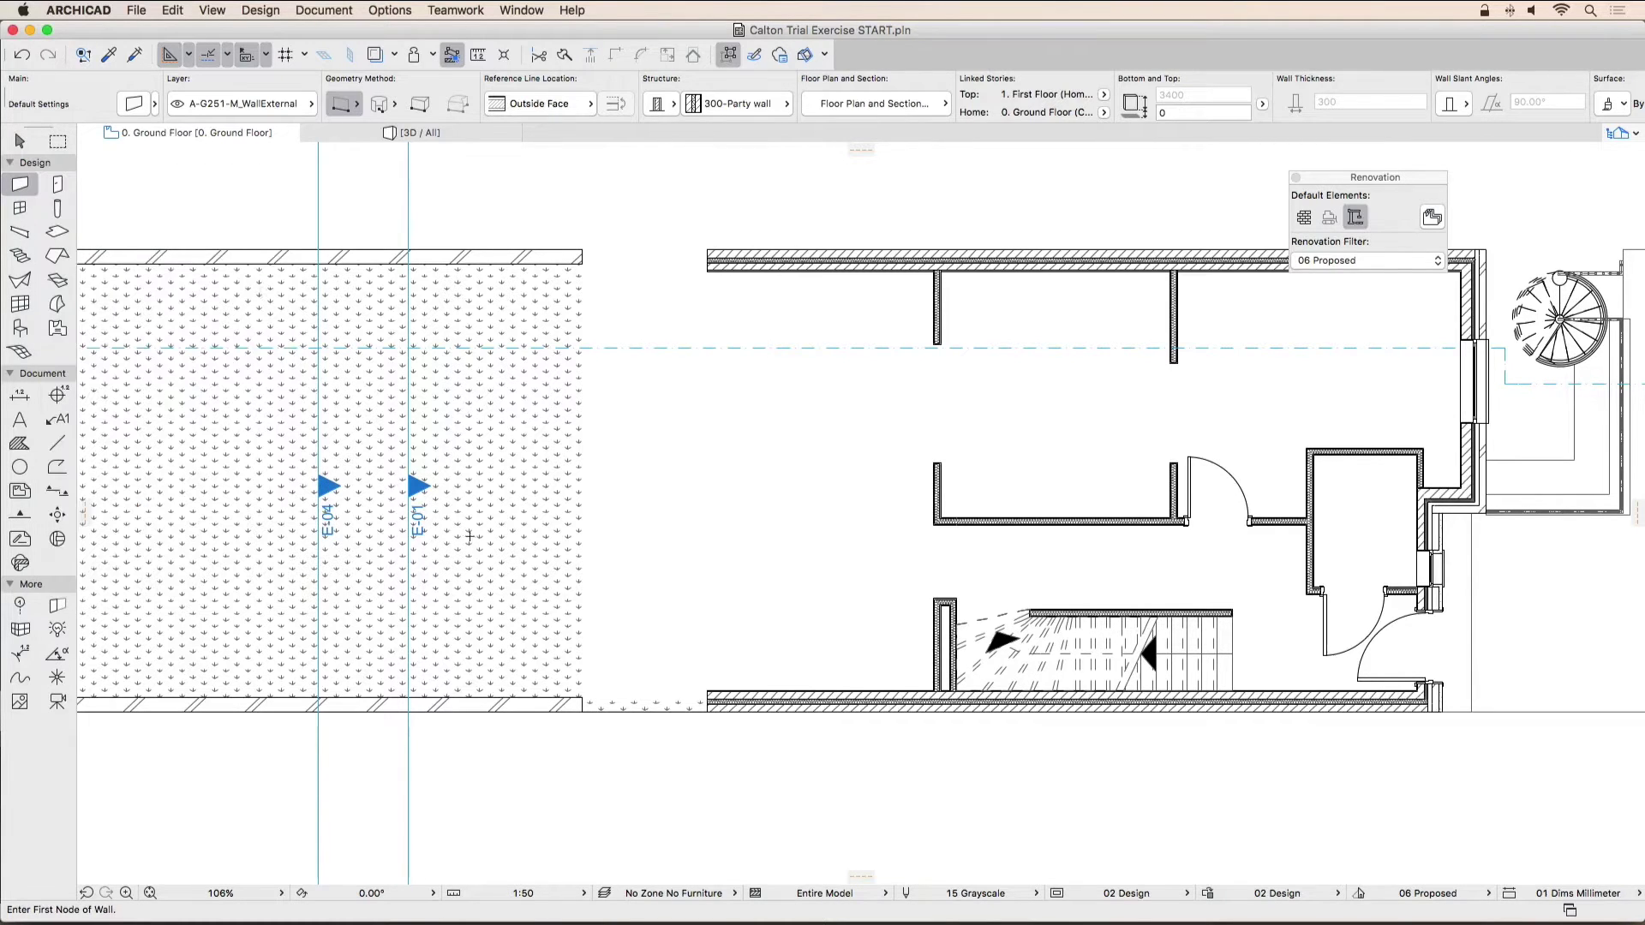
left_click(707, 711)
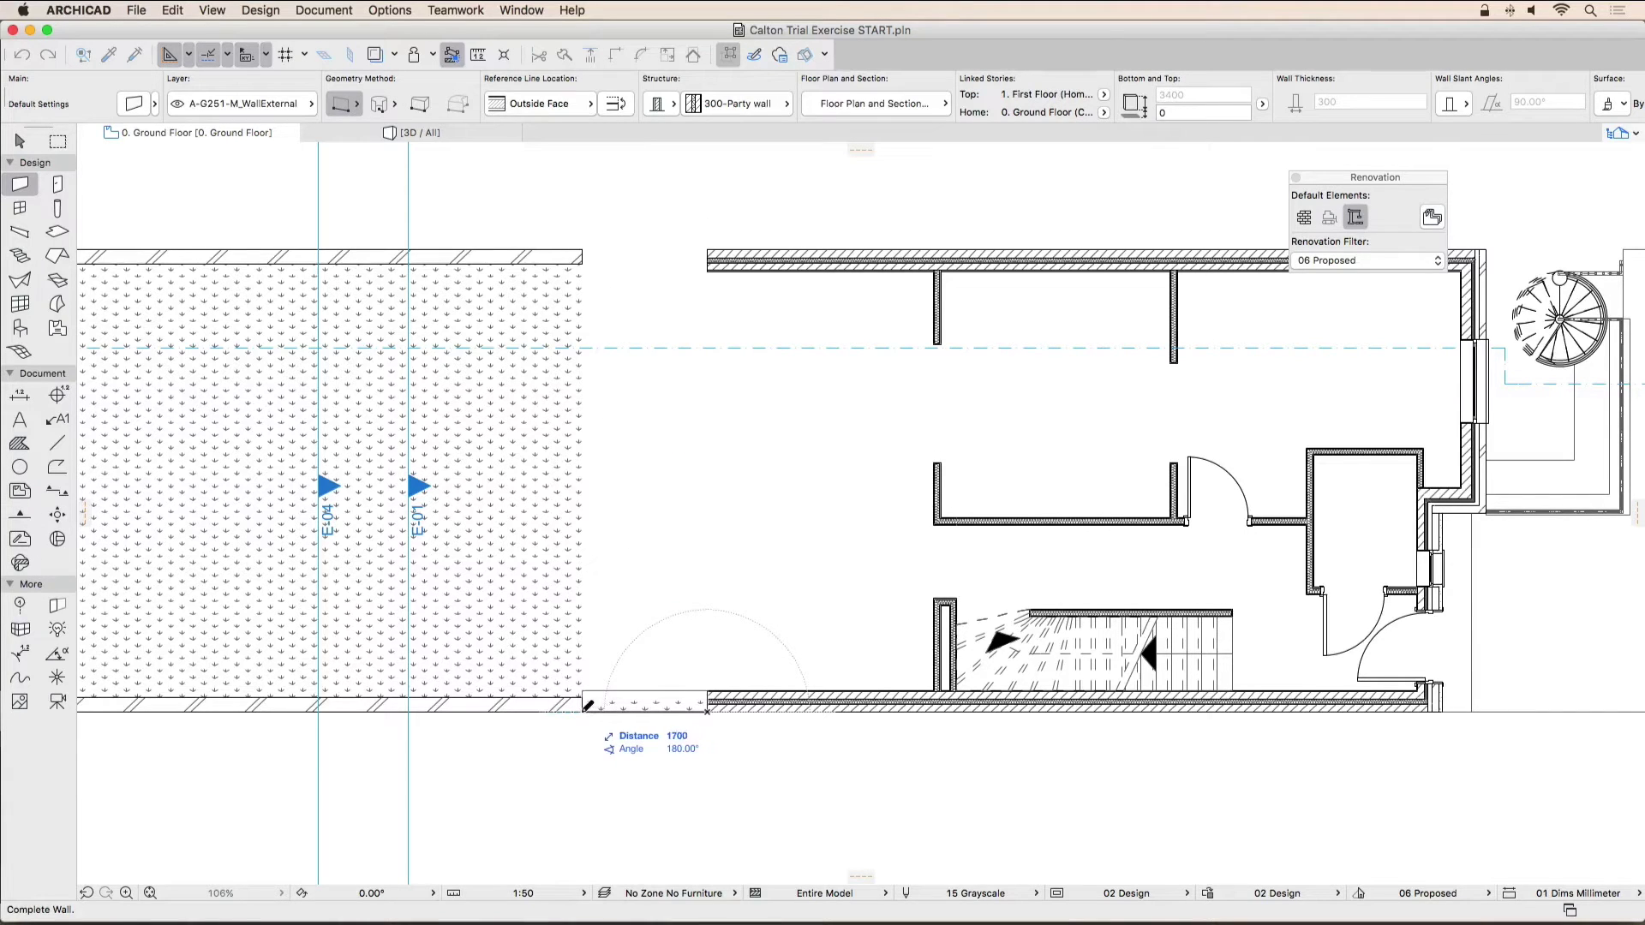
left_click(585, 706)
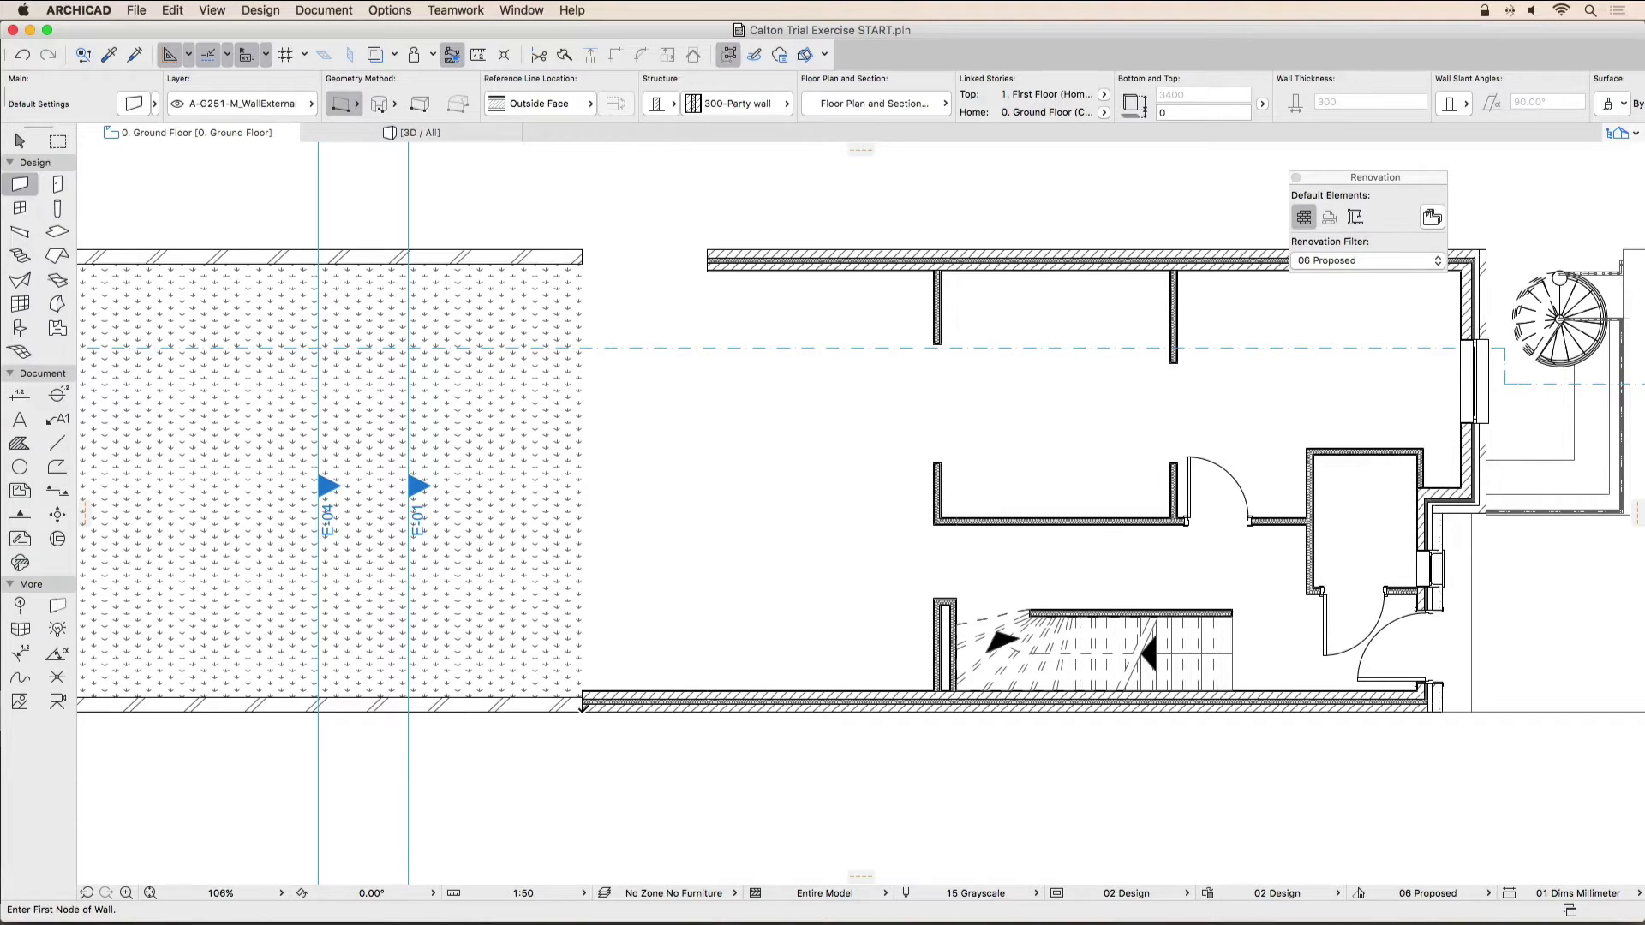
left_click(585, 251)
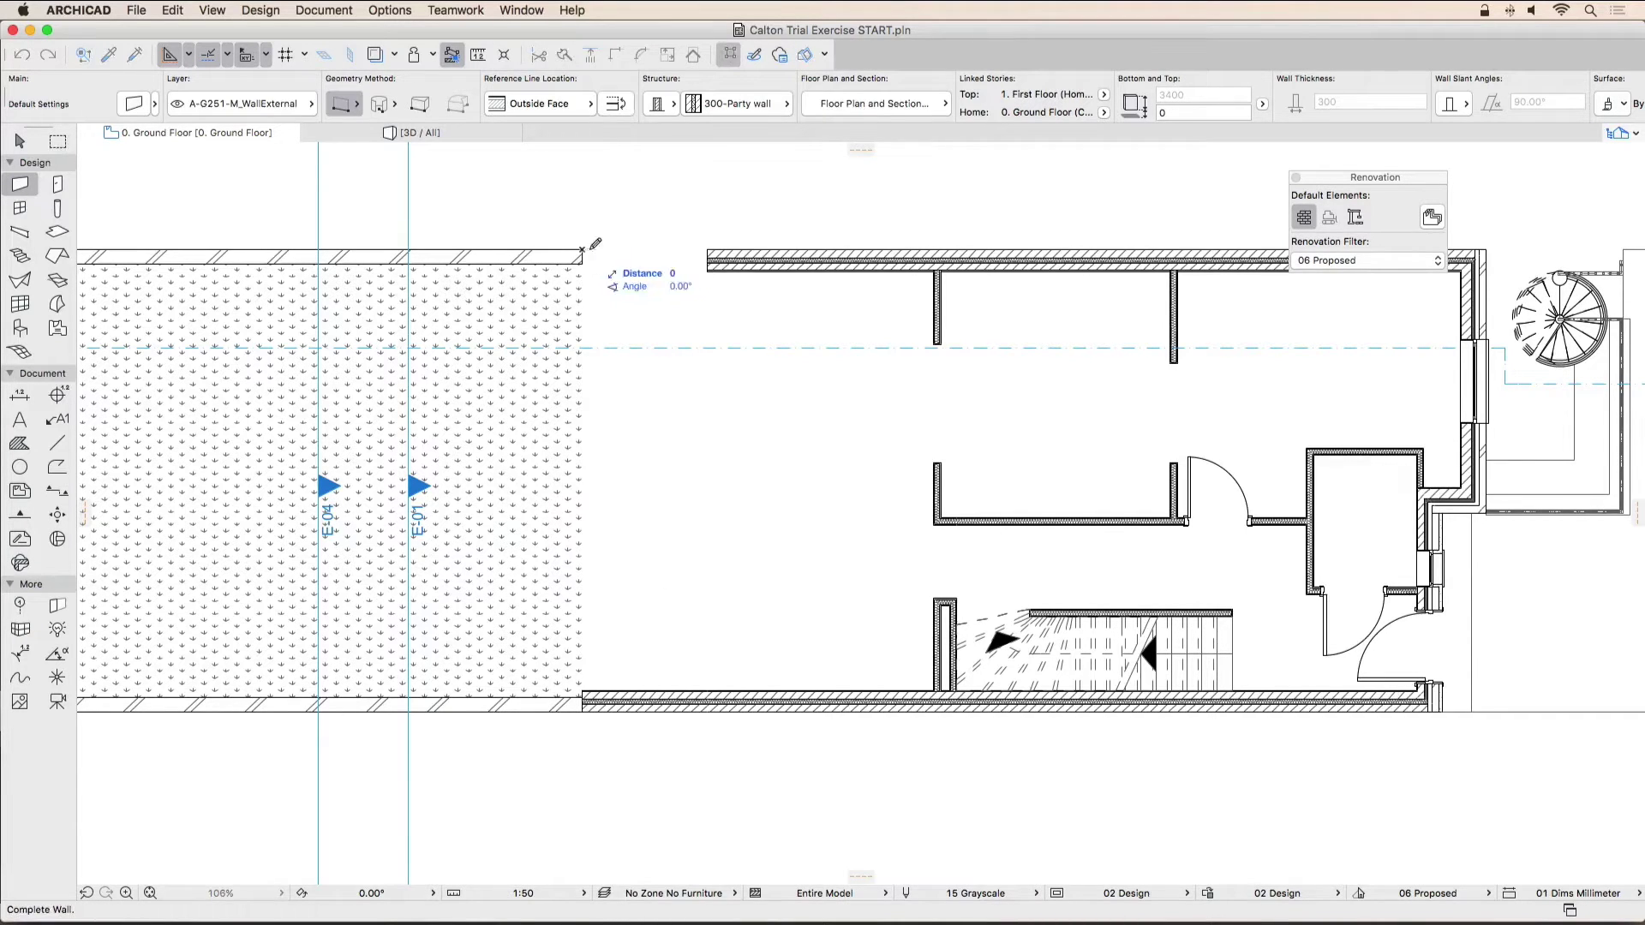
left_click(708, 249)
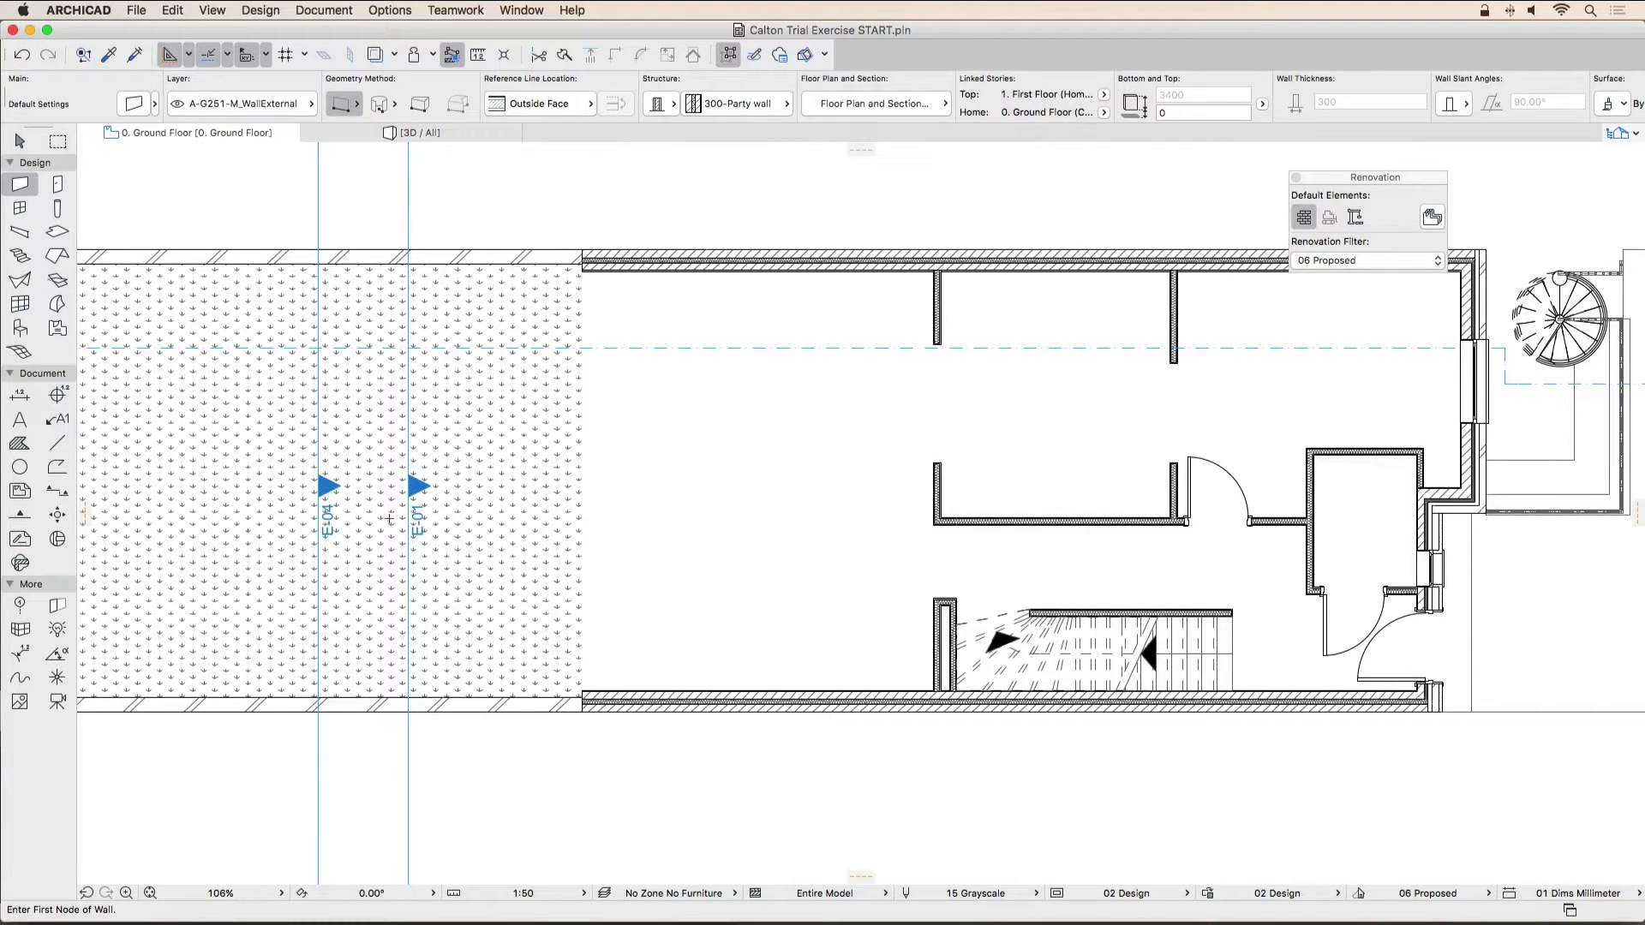
Step: Draw the flipped 350-External rear wall between the side walls using the Proposed extension walls preset
left_click(19, 187)
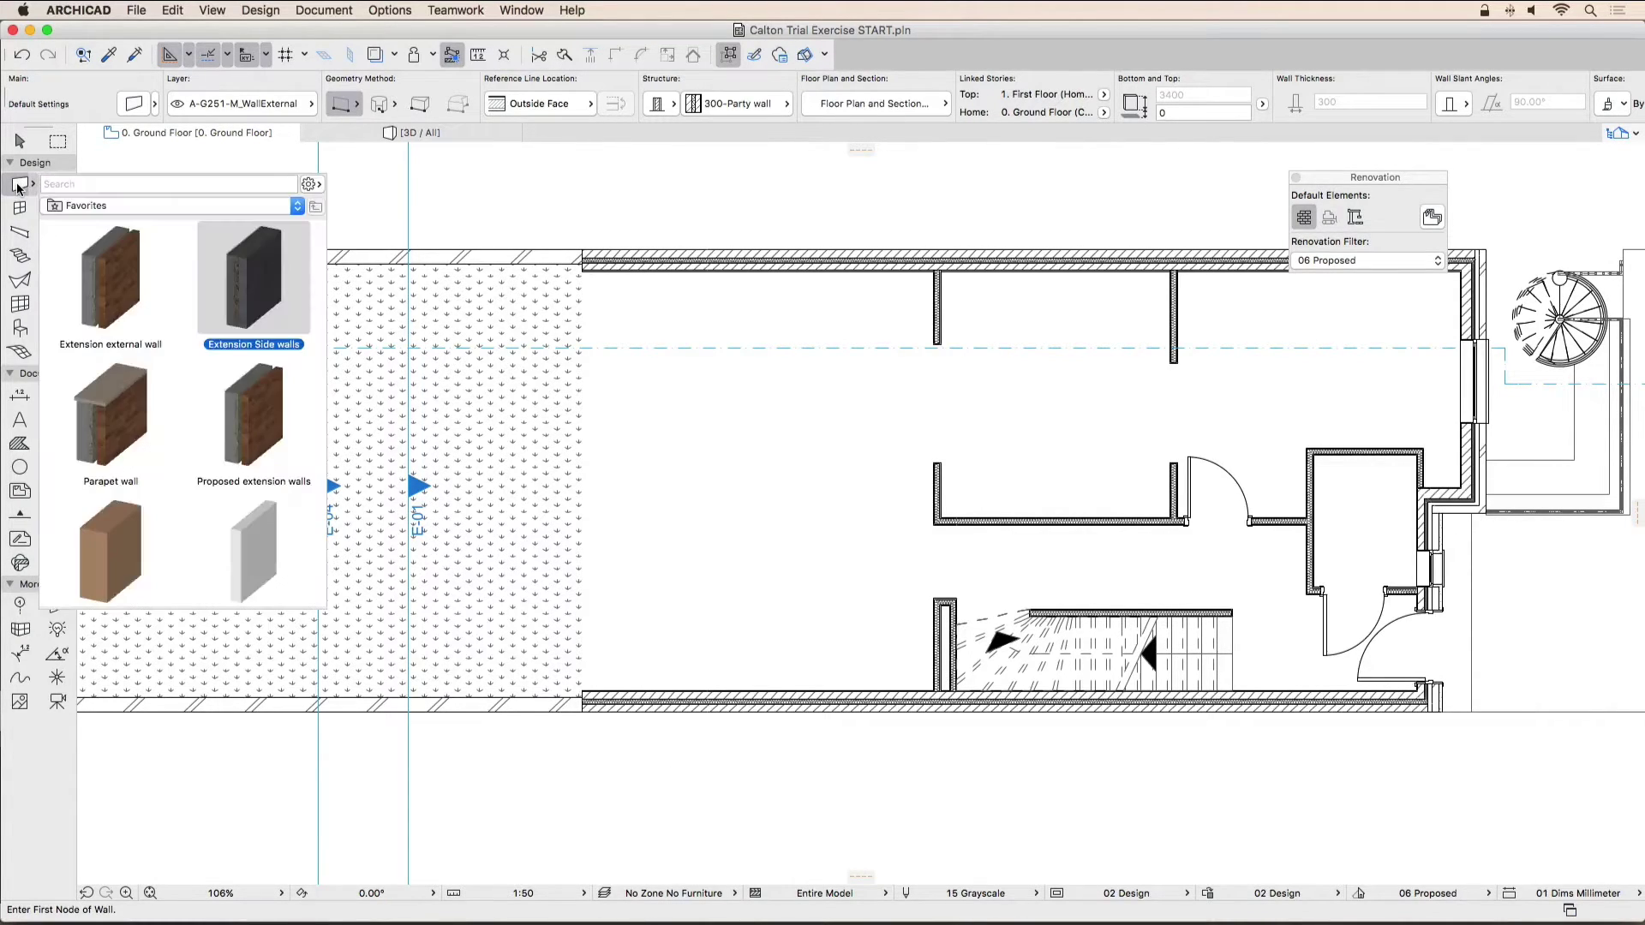
left_click(263, 429)
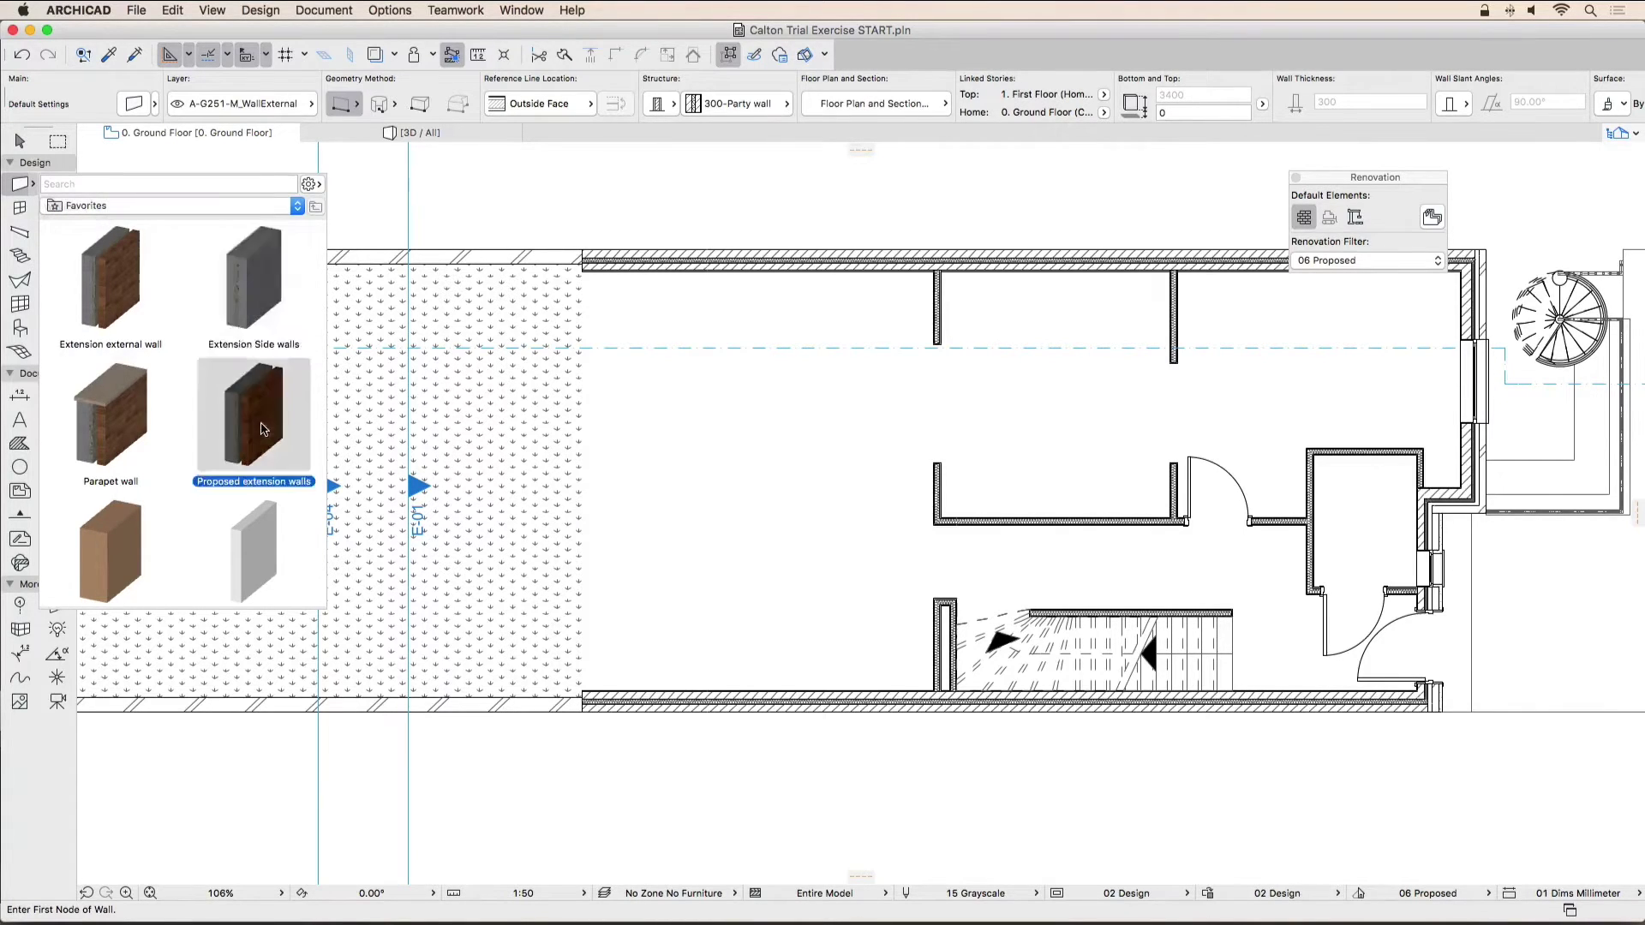
double_click(263, 427)
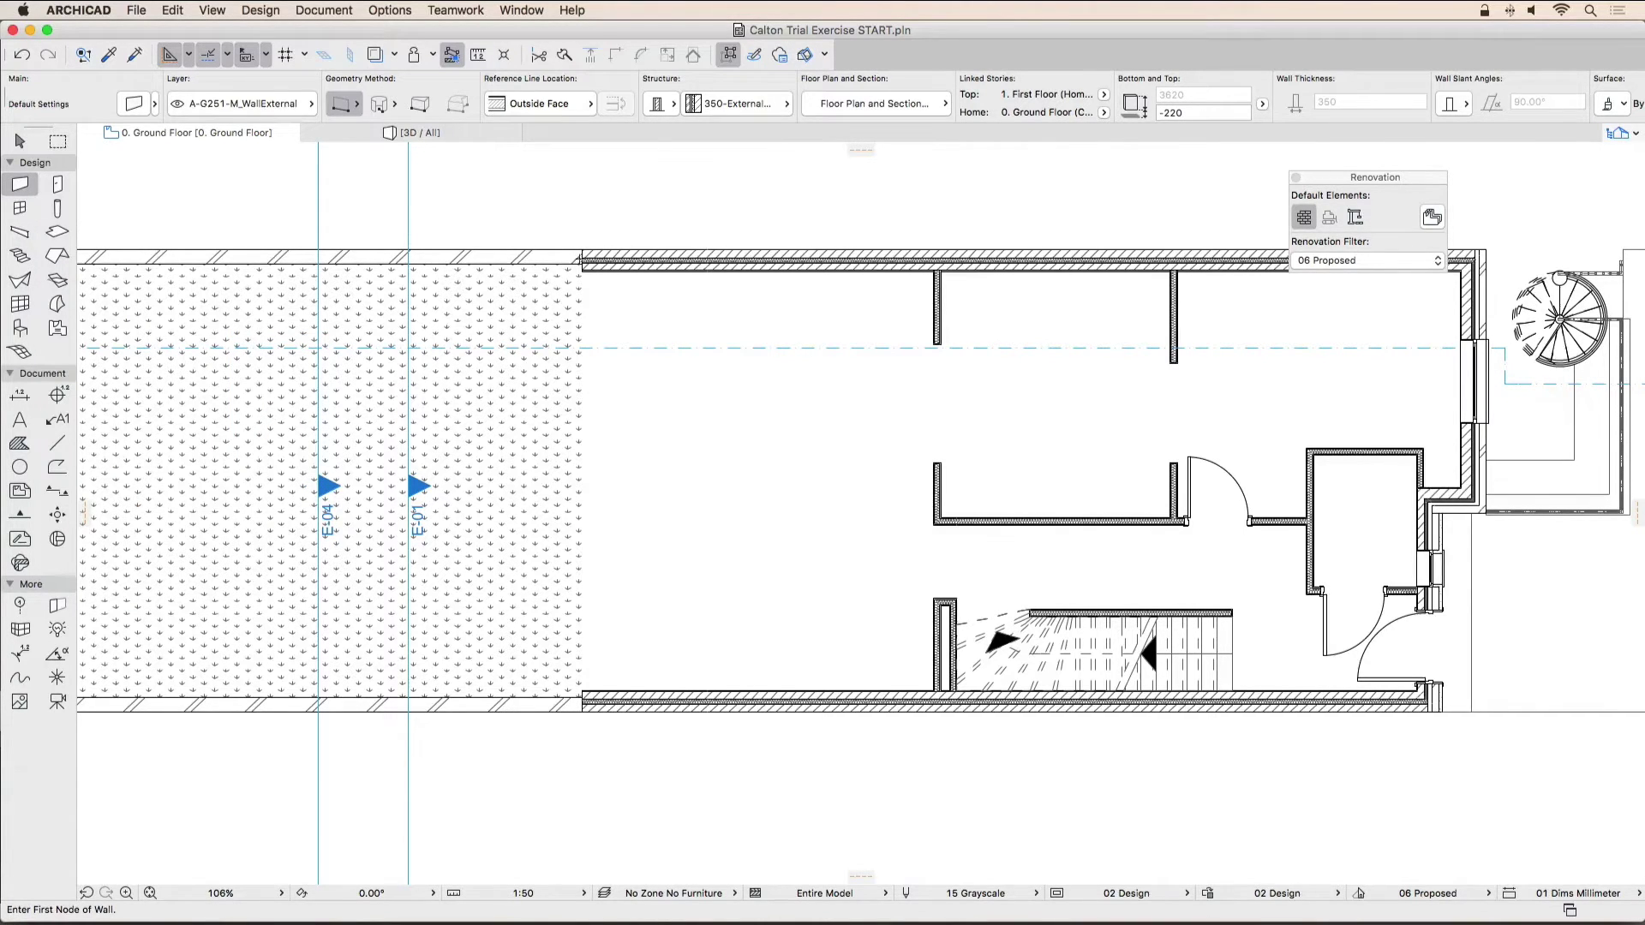
left_click(582, 248)
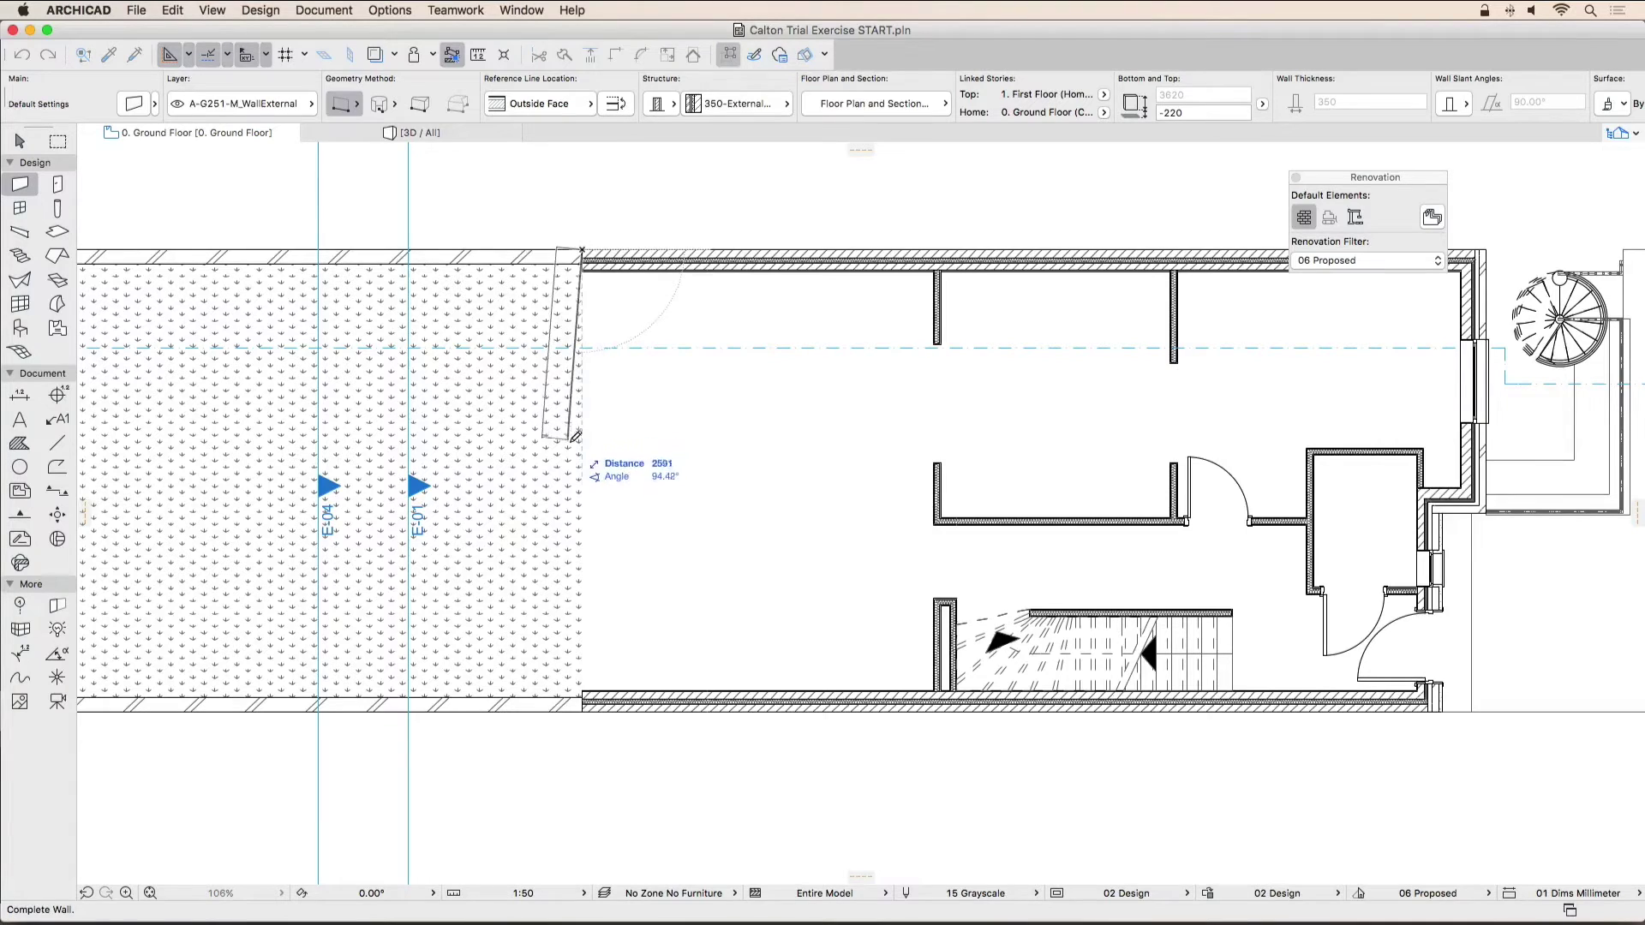
left_click(611, 109)
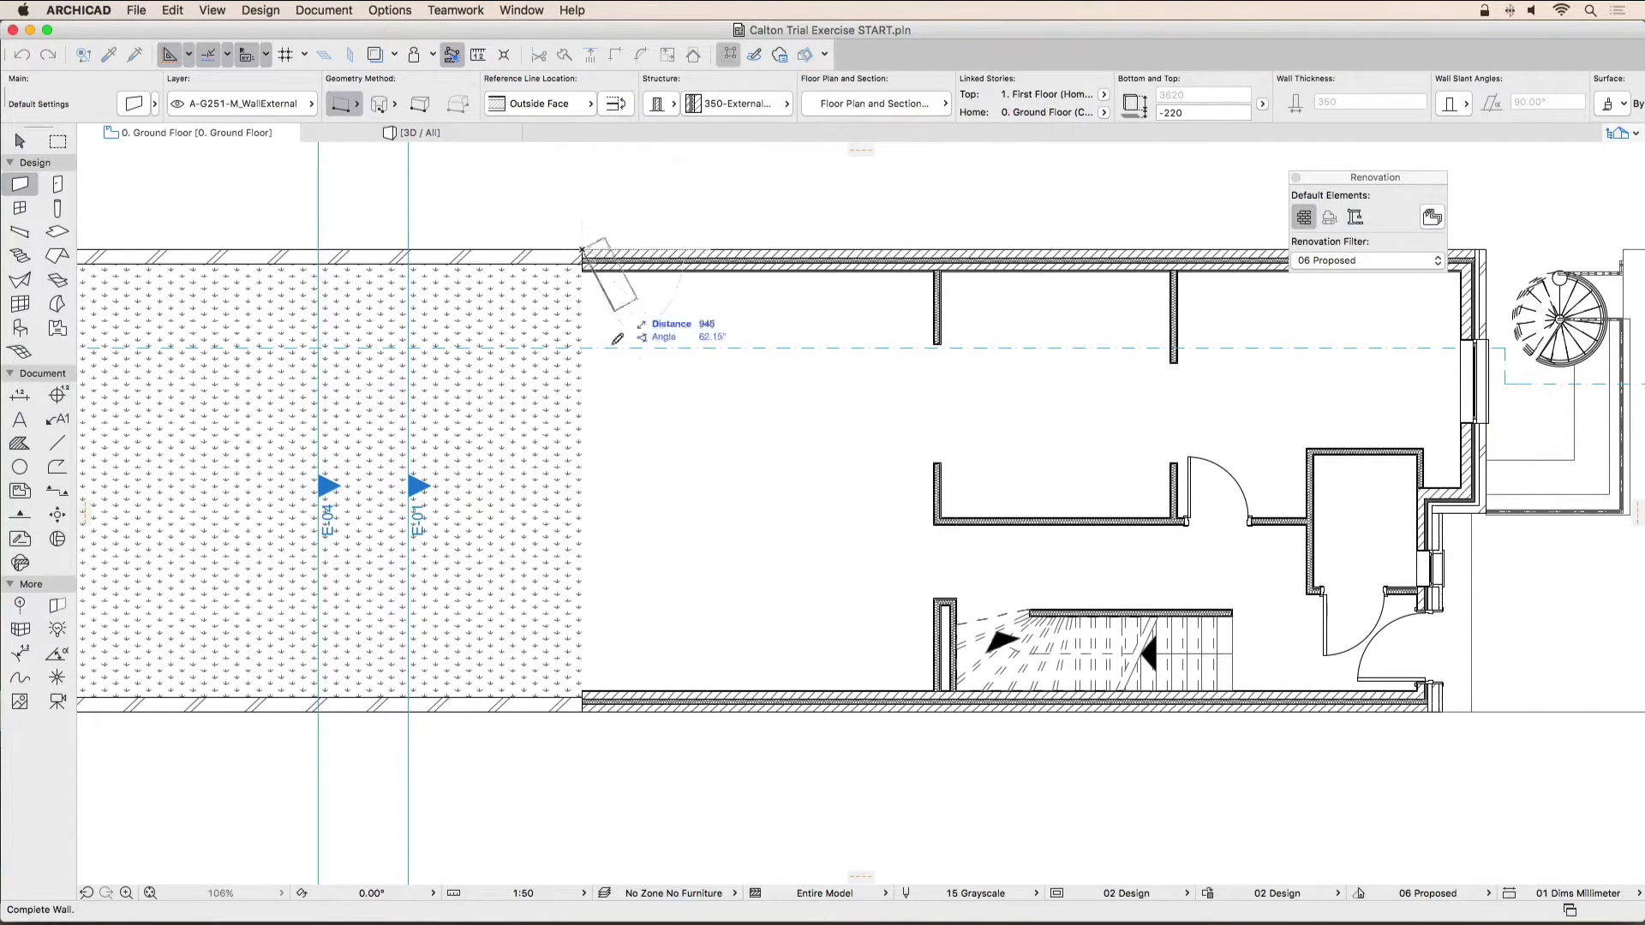
left_click(589, 707)
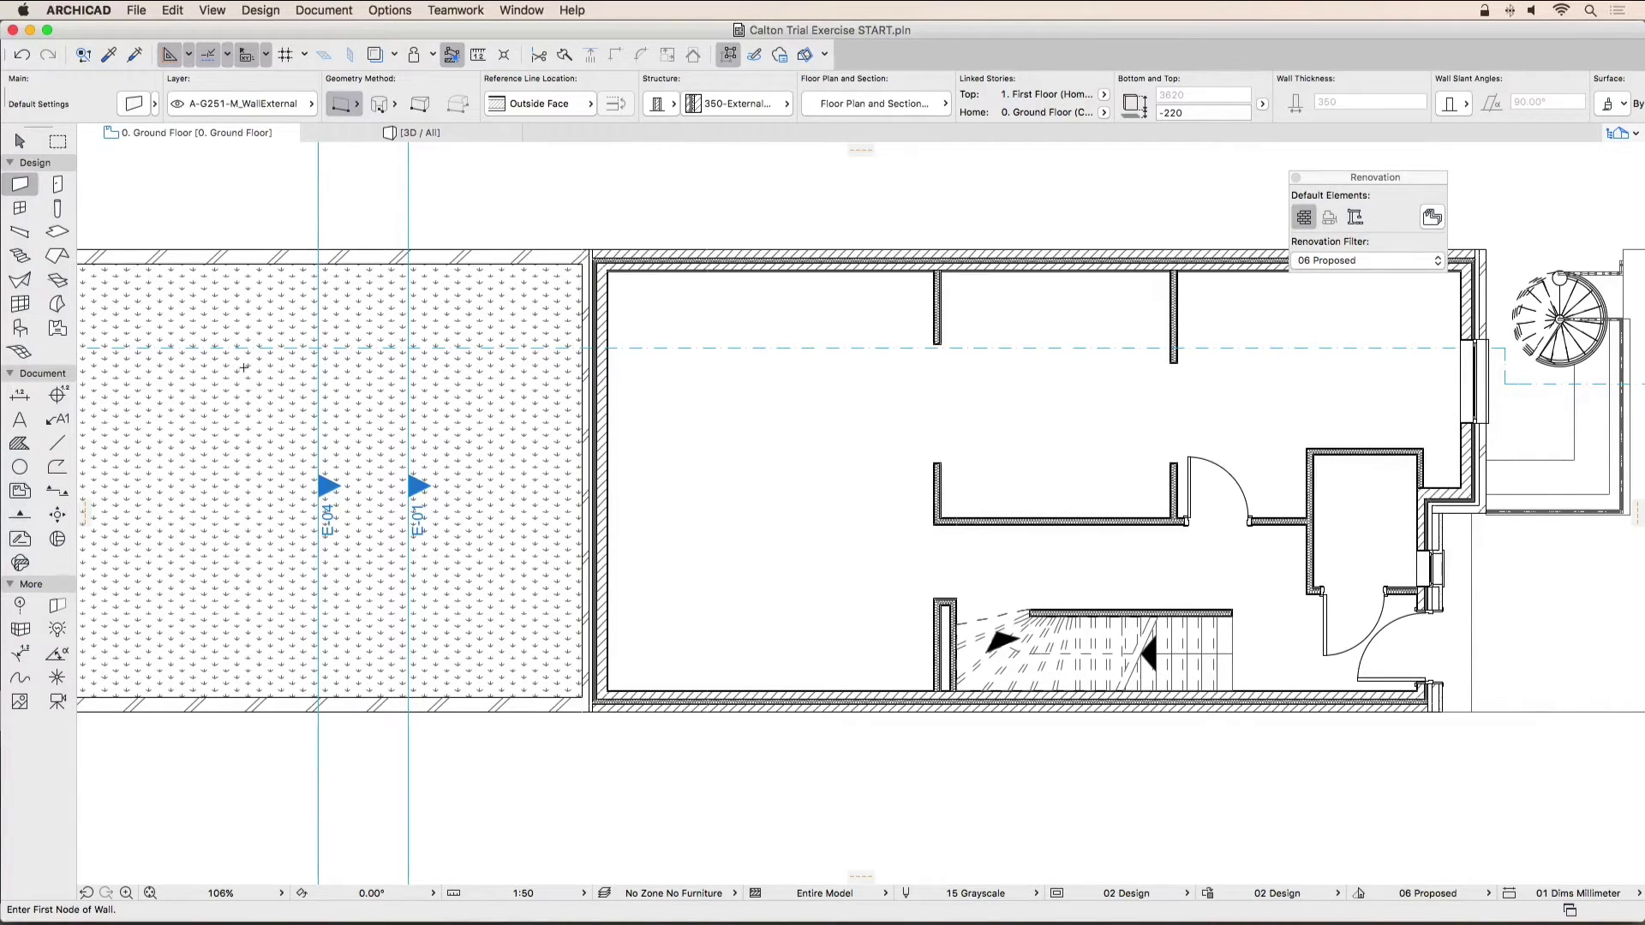
Step: Place the 3500 x 3000 Double Door with 2 Sidelights 20 in the rear wall, opening toward the garden
left_click(54, 185)
left_click(71, 184)
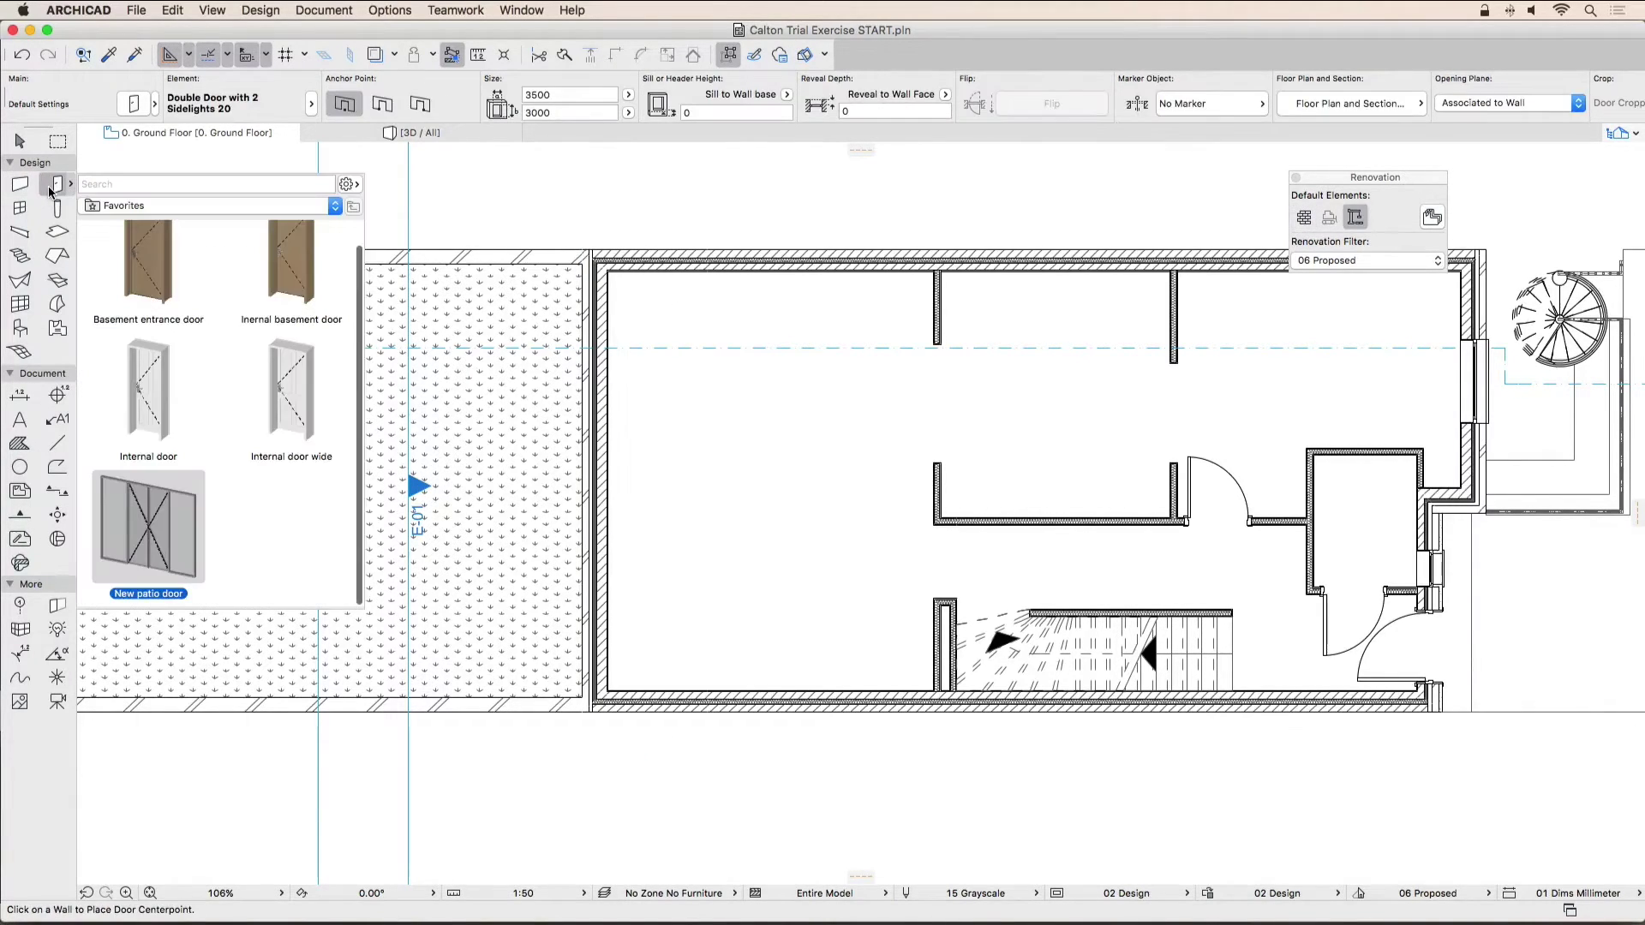
double_click(173, 550)
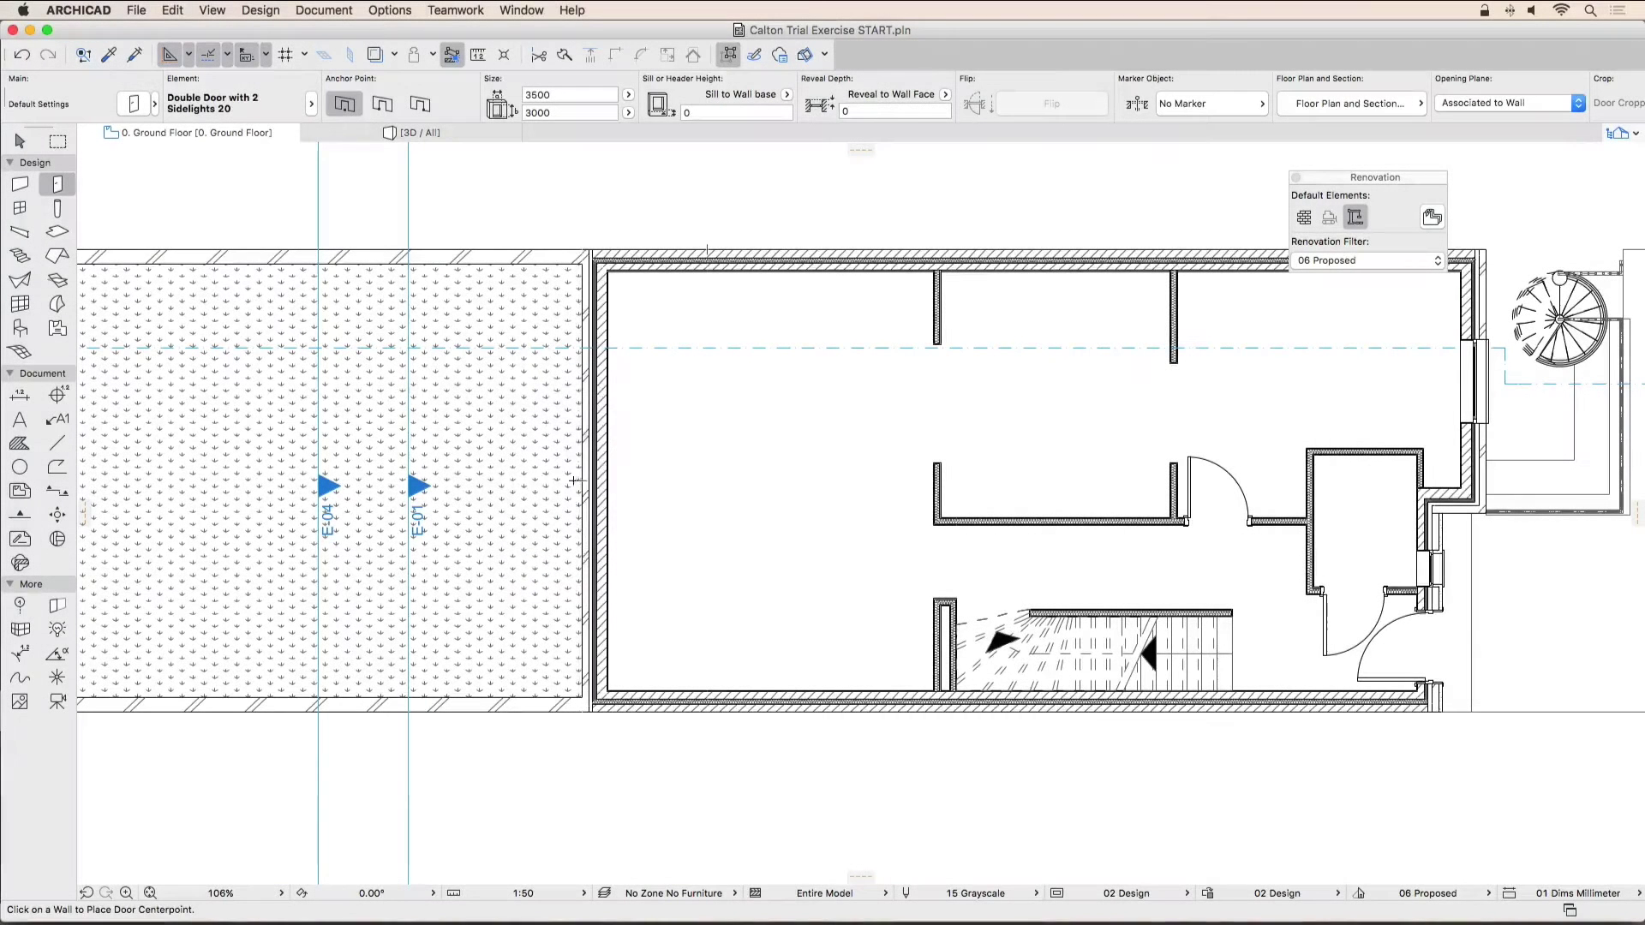
left_click(587, 480)
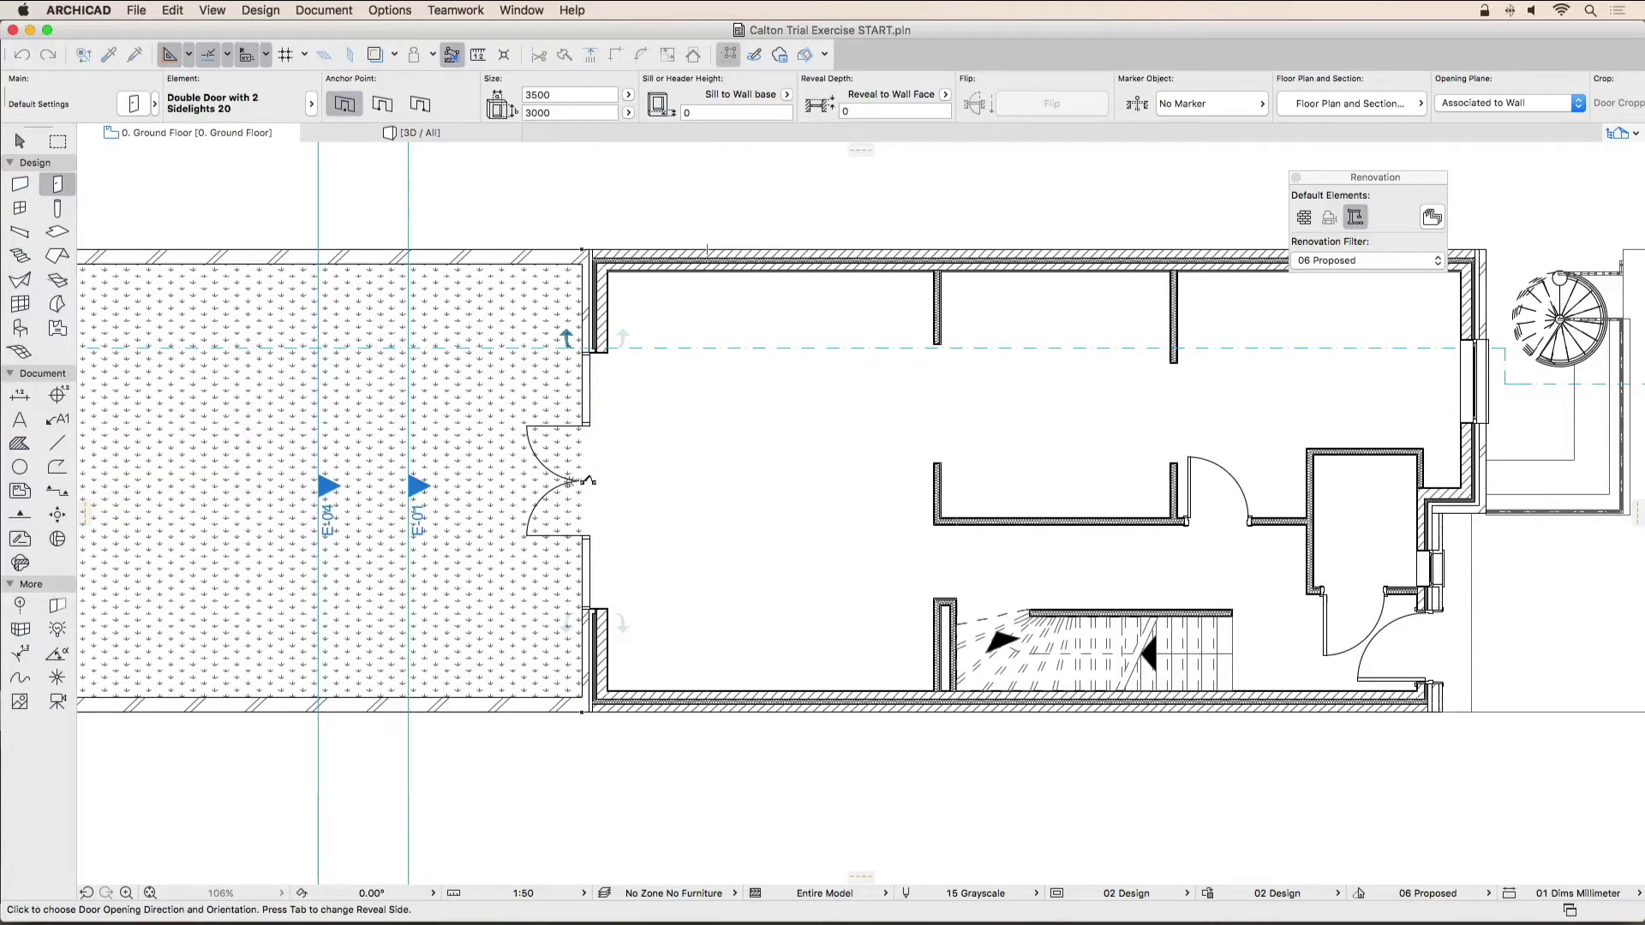
left_click(542, 365)
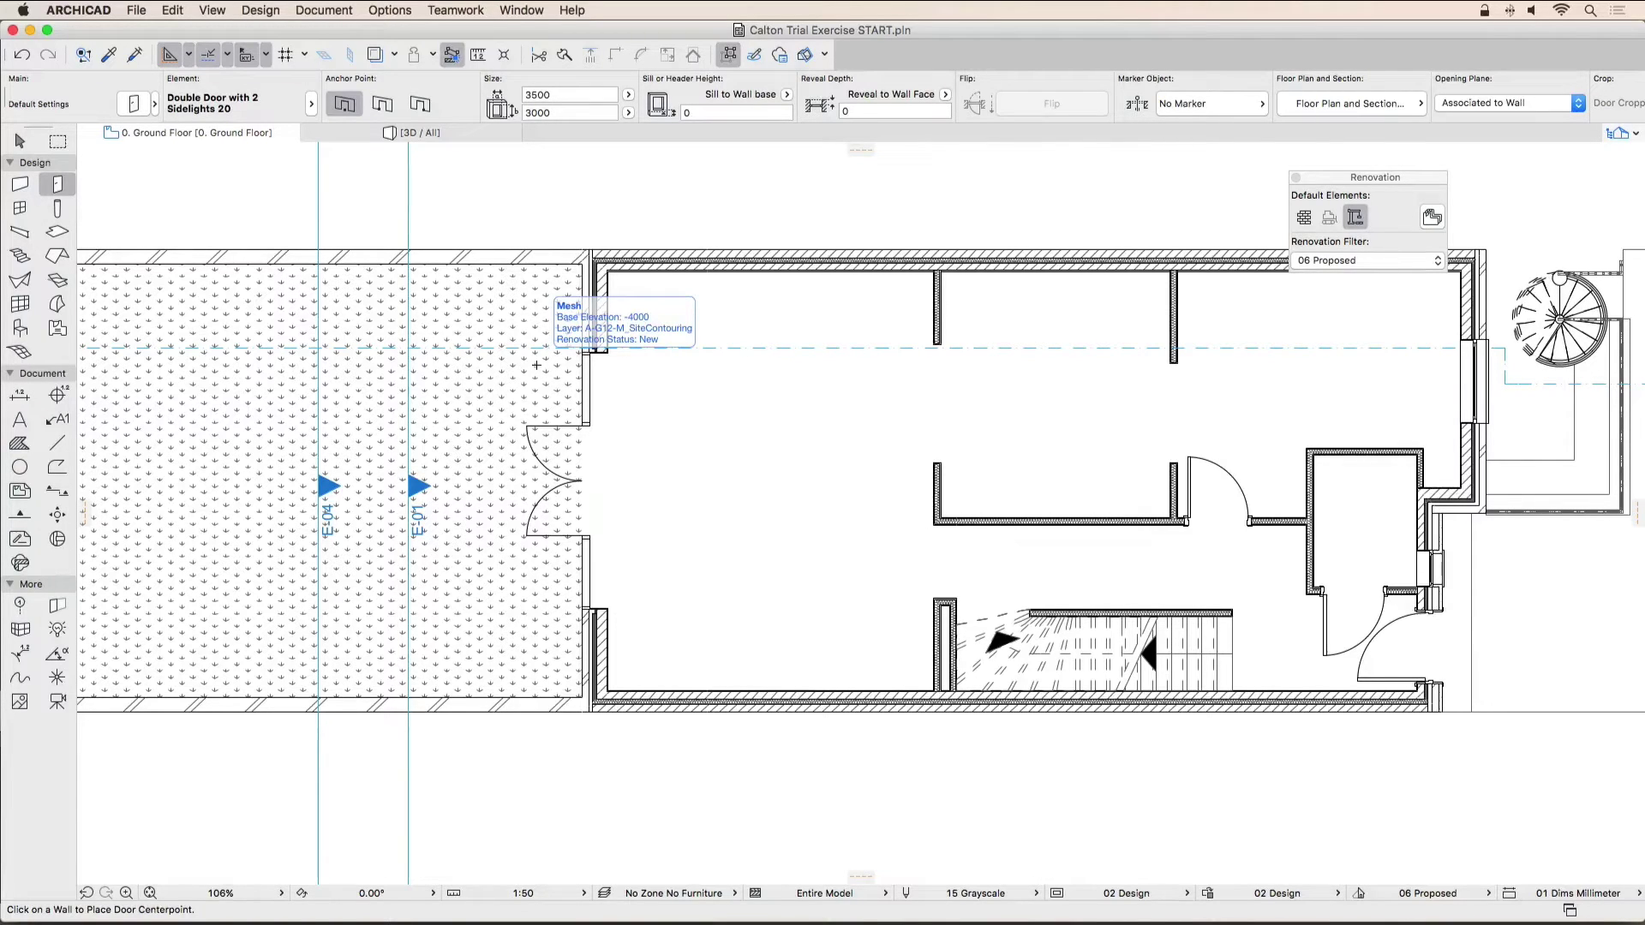
Step: Switch to 1. First Floor and turn on Trace to show the ground floor beneath
right_click(240, 135)
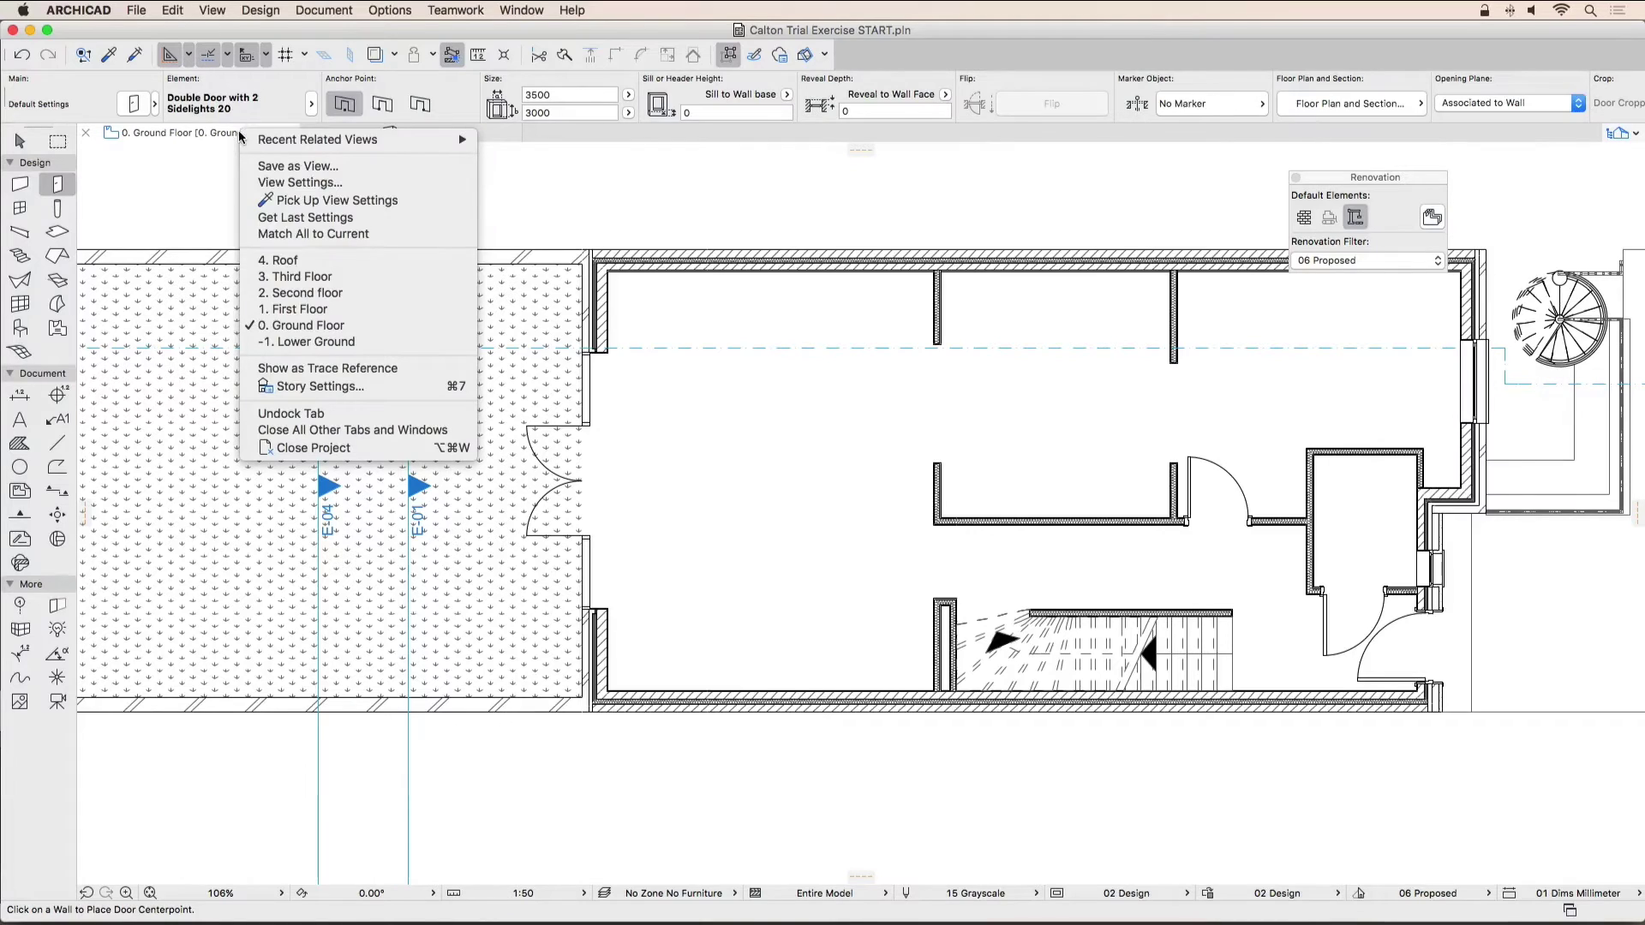
left_click(310, 310)
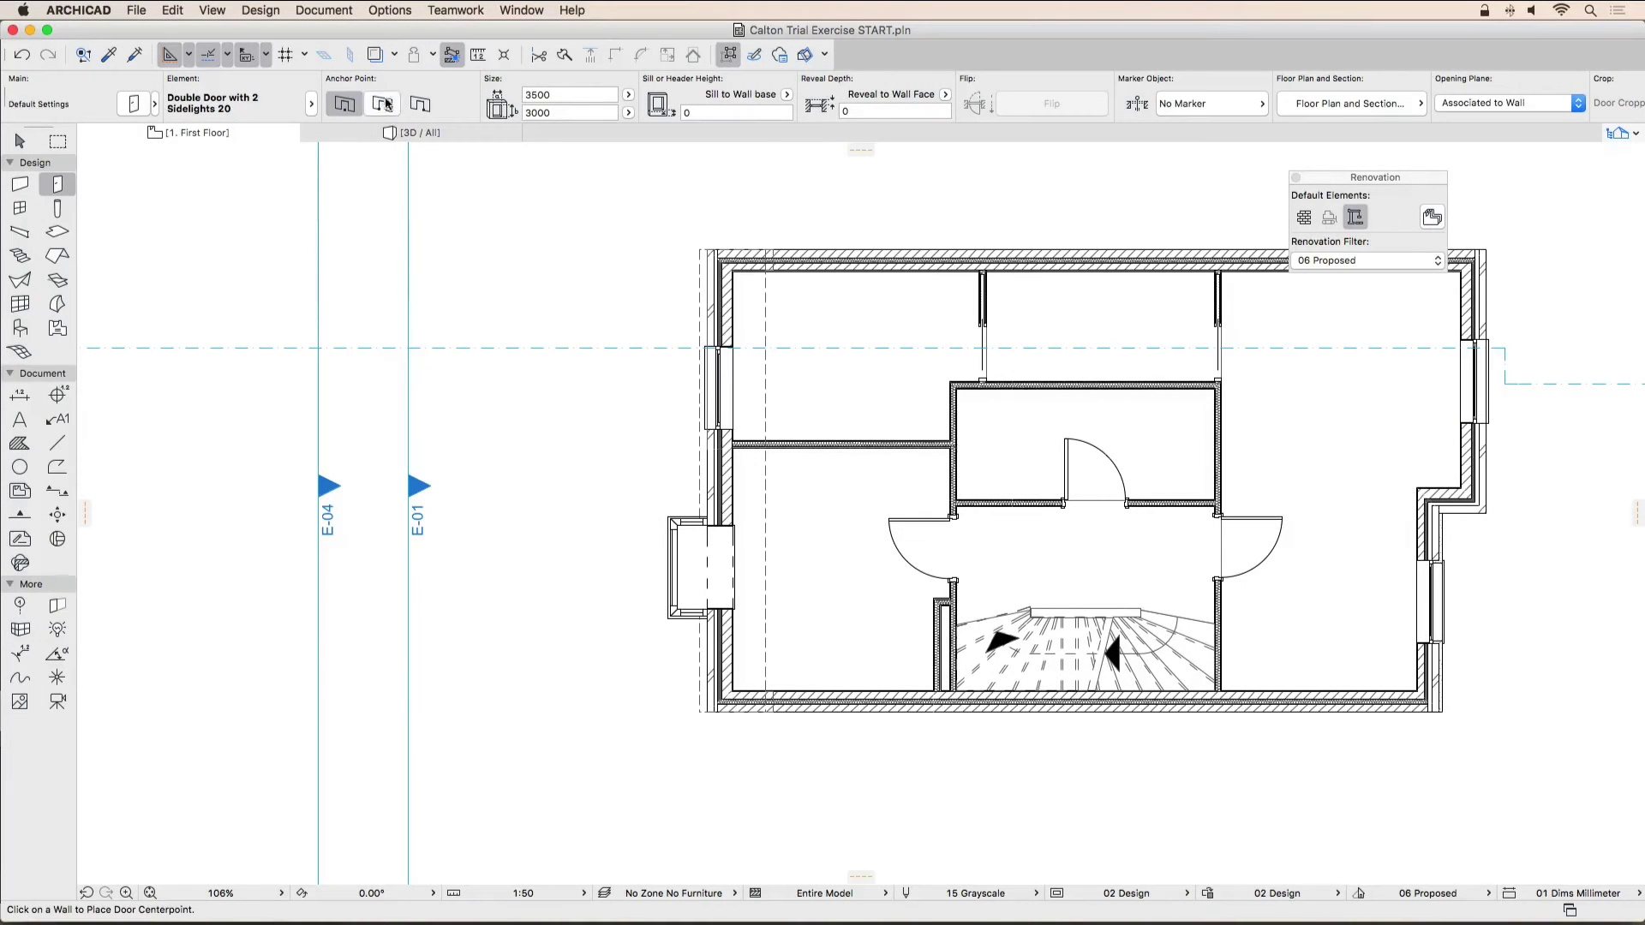
left_click(377, 56)
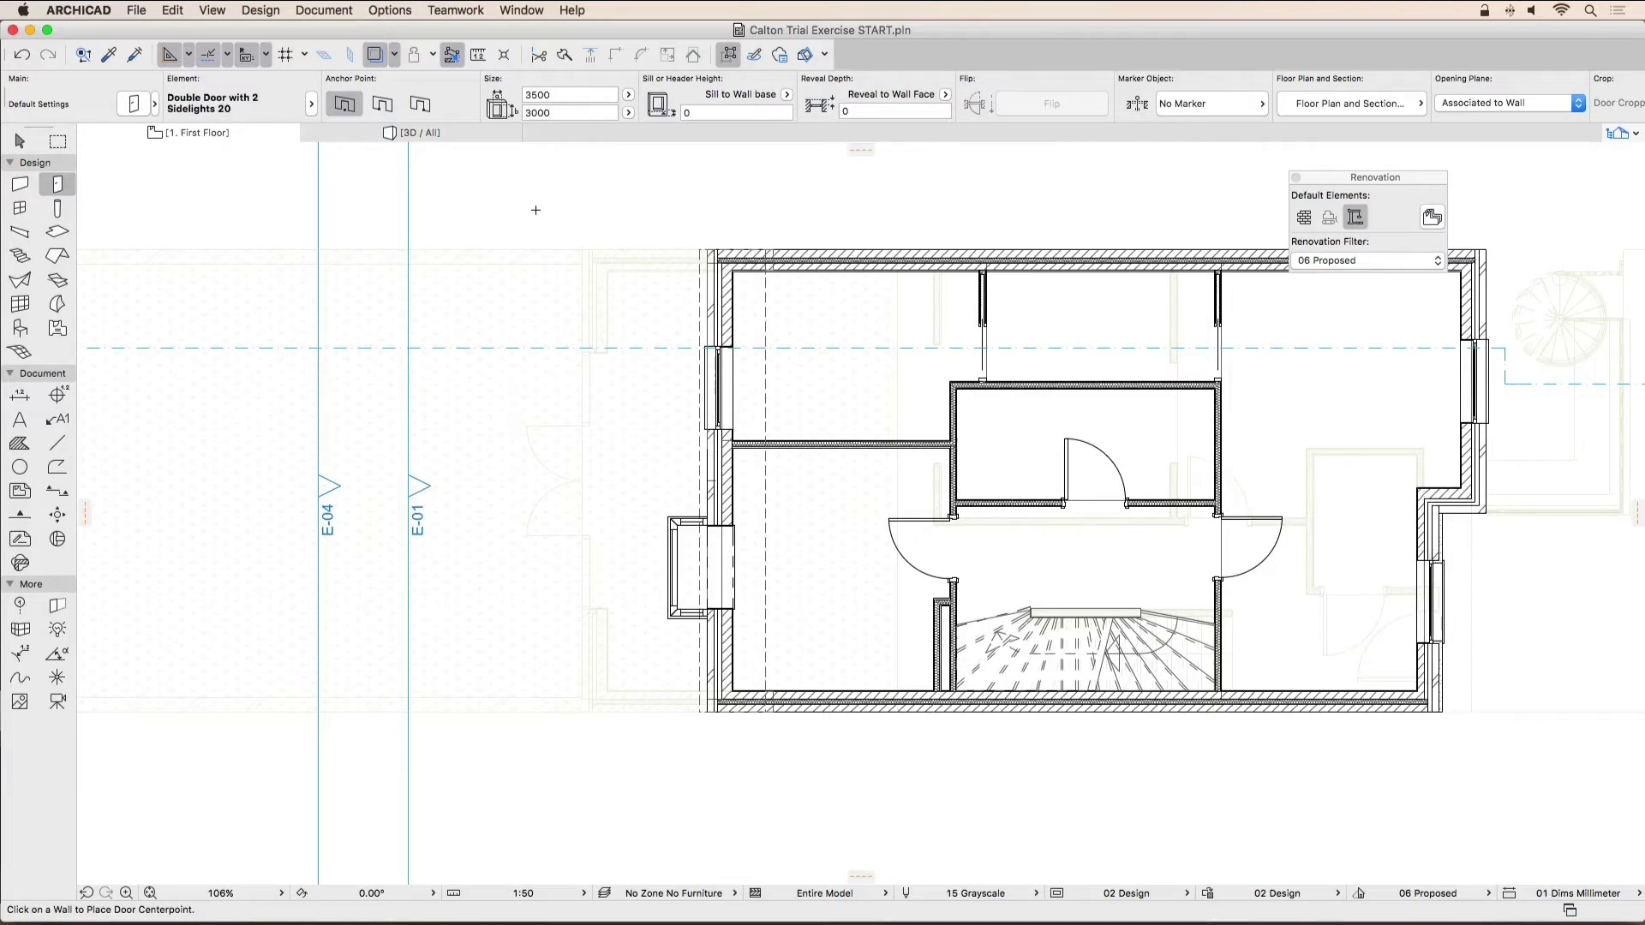
Step: Draw the rectangular 200-Flat roof over the extension with the Extension flat roof preset, then turn Trace off
left_click(56, 257)
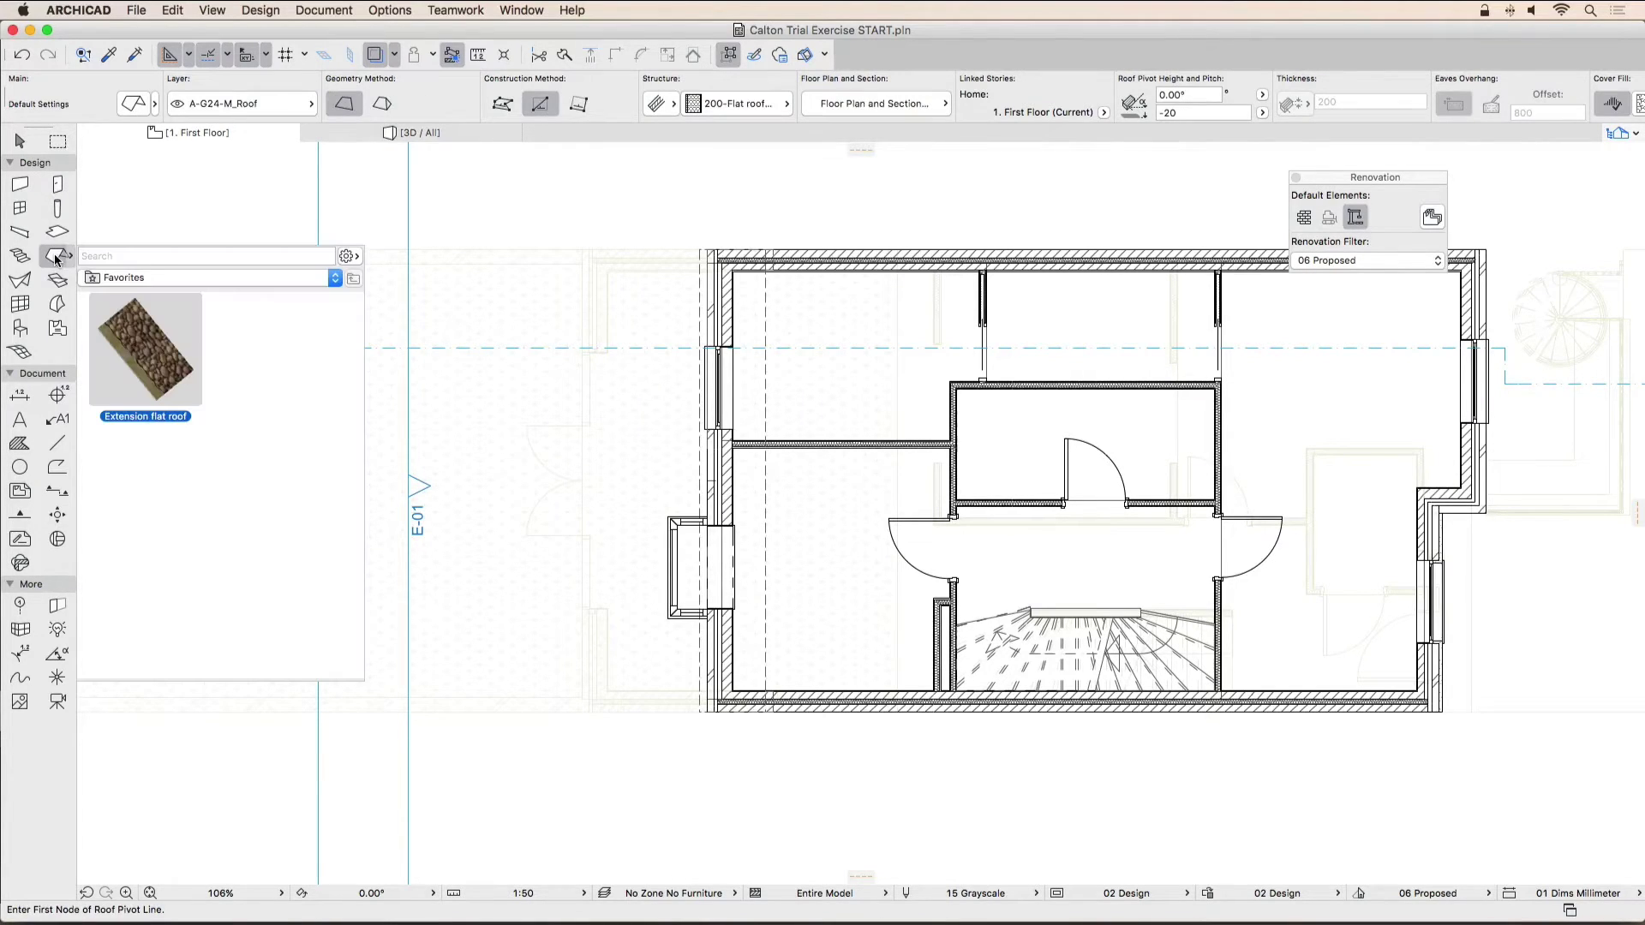
double_click(146, 347)
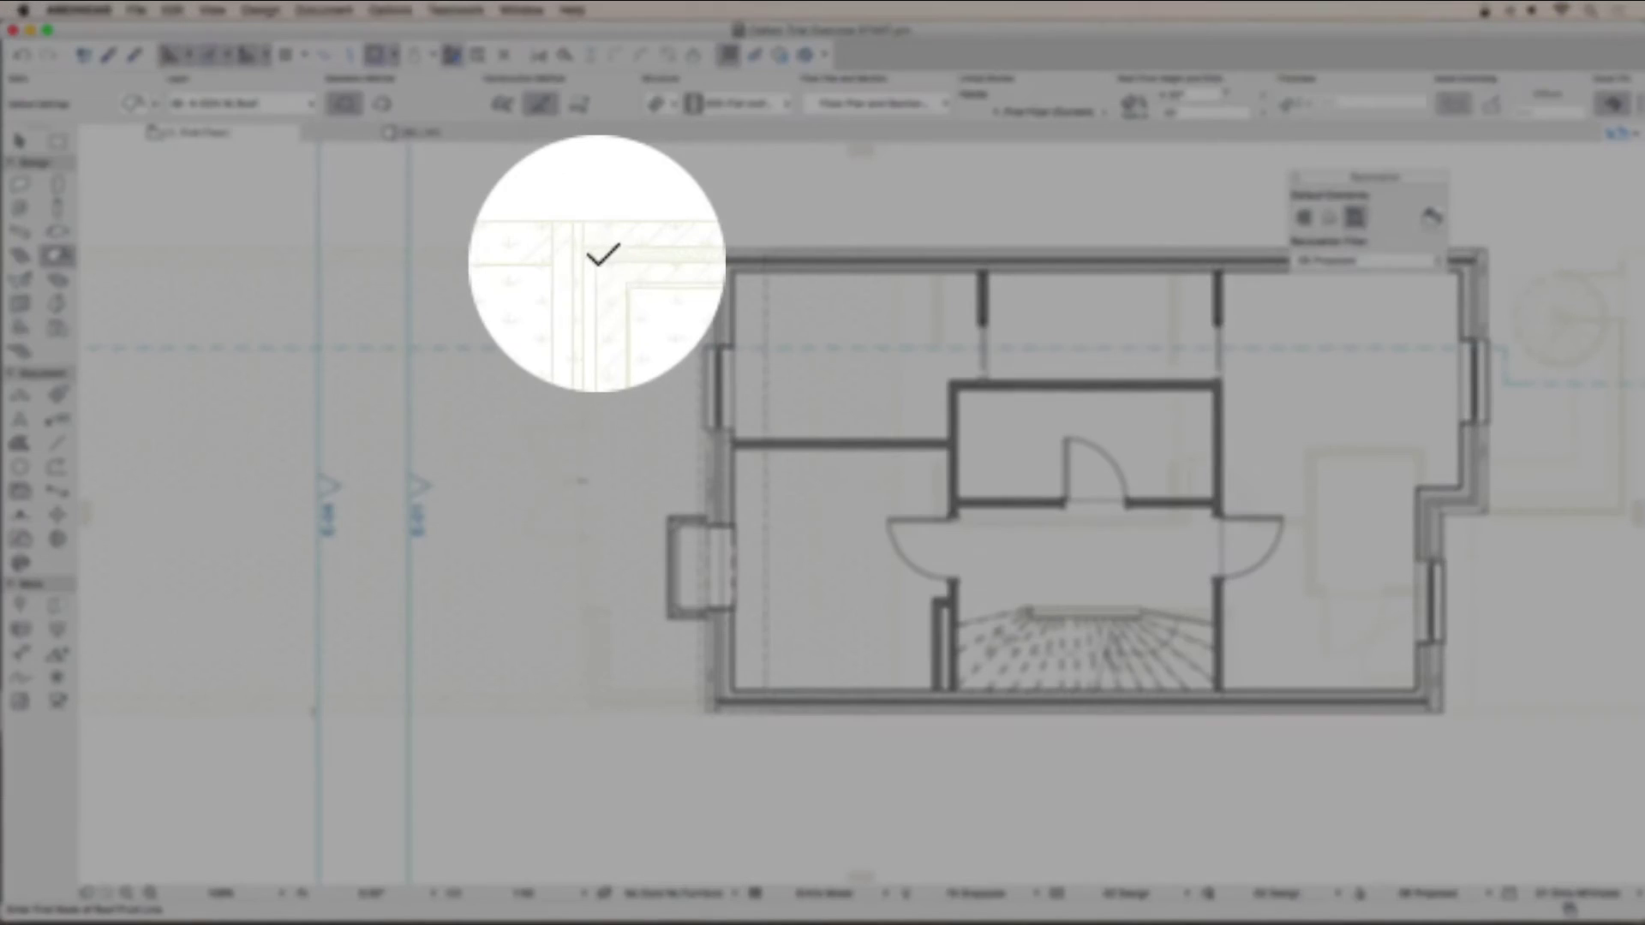
left_click(599, 261)
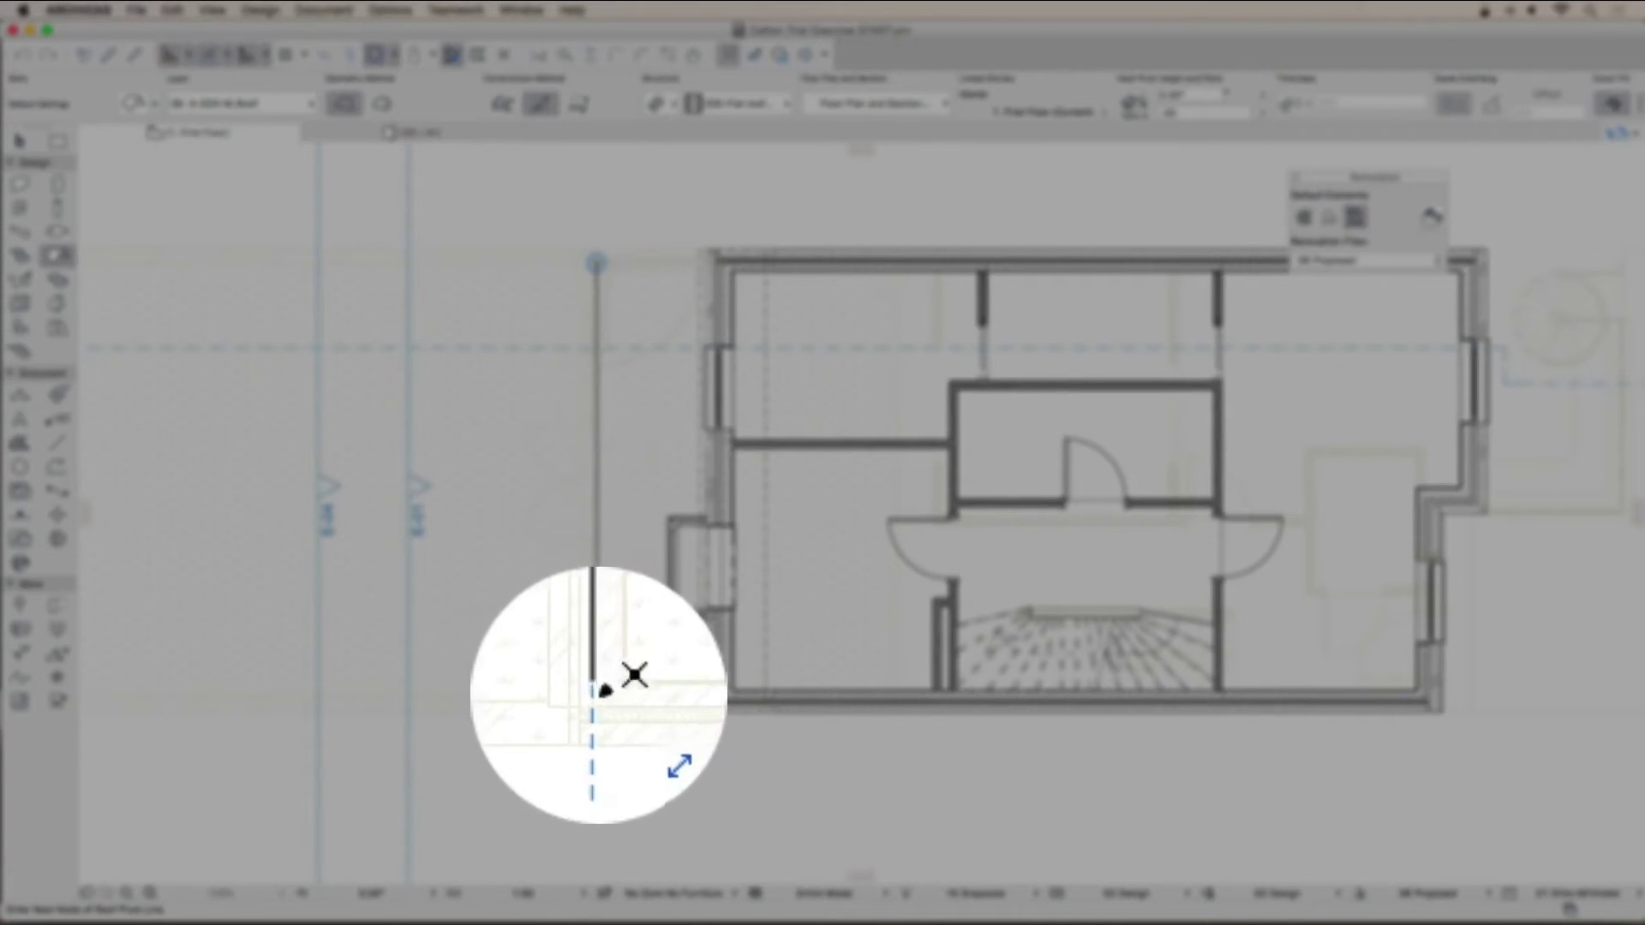
left_click(596, 699)
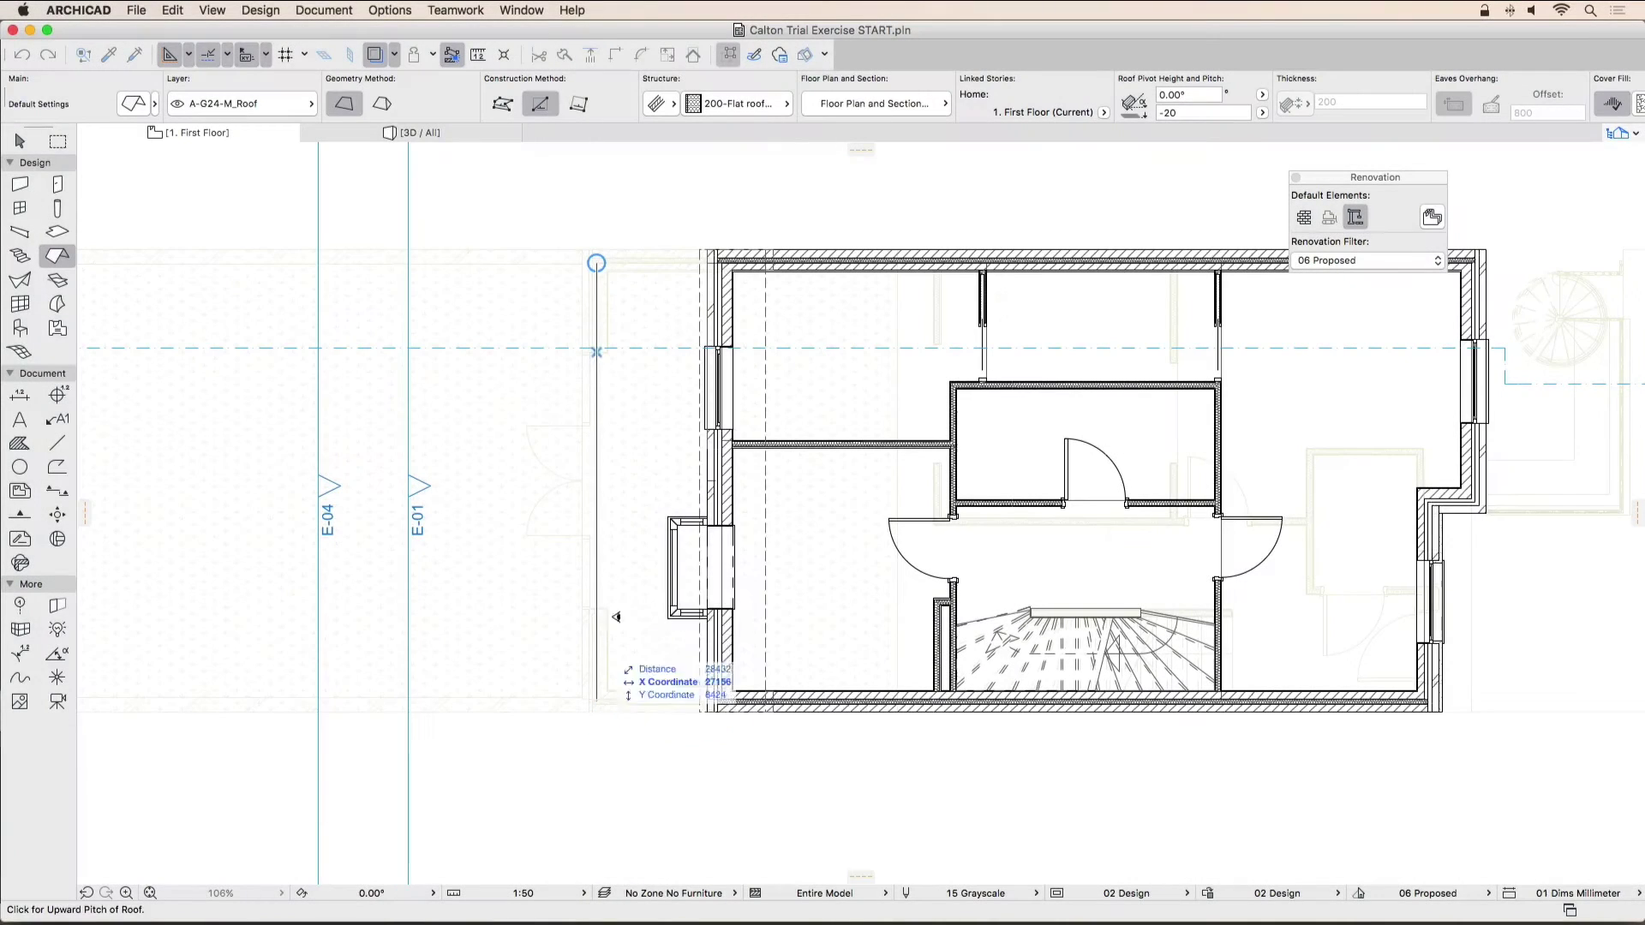
left_click(648, 516)
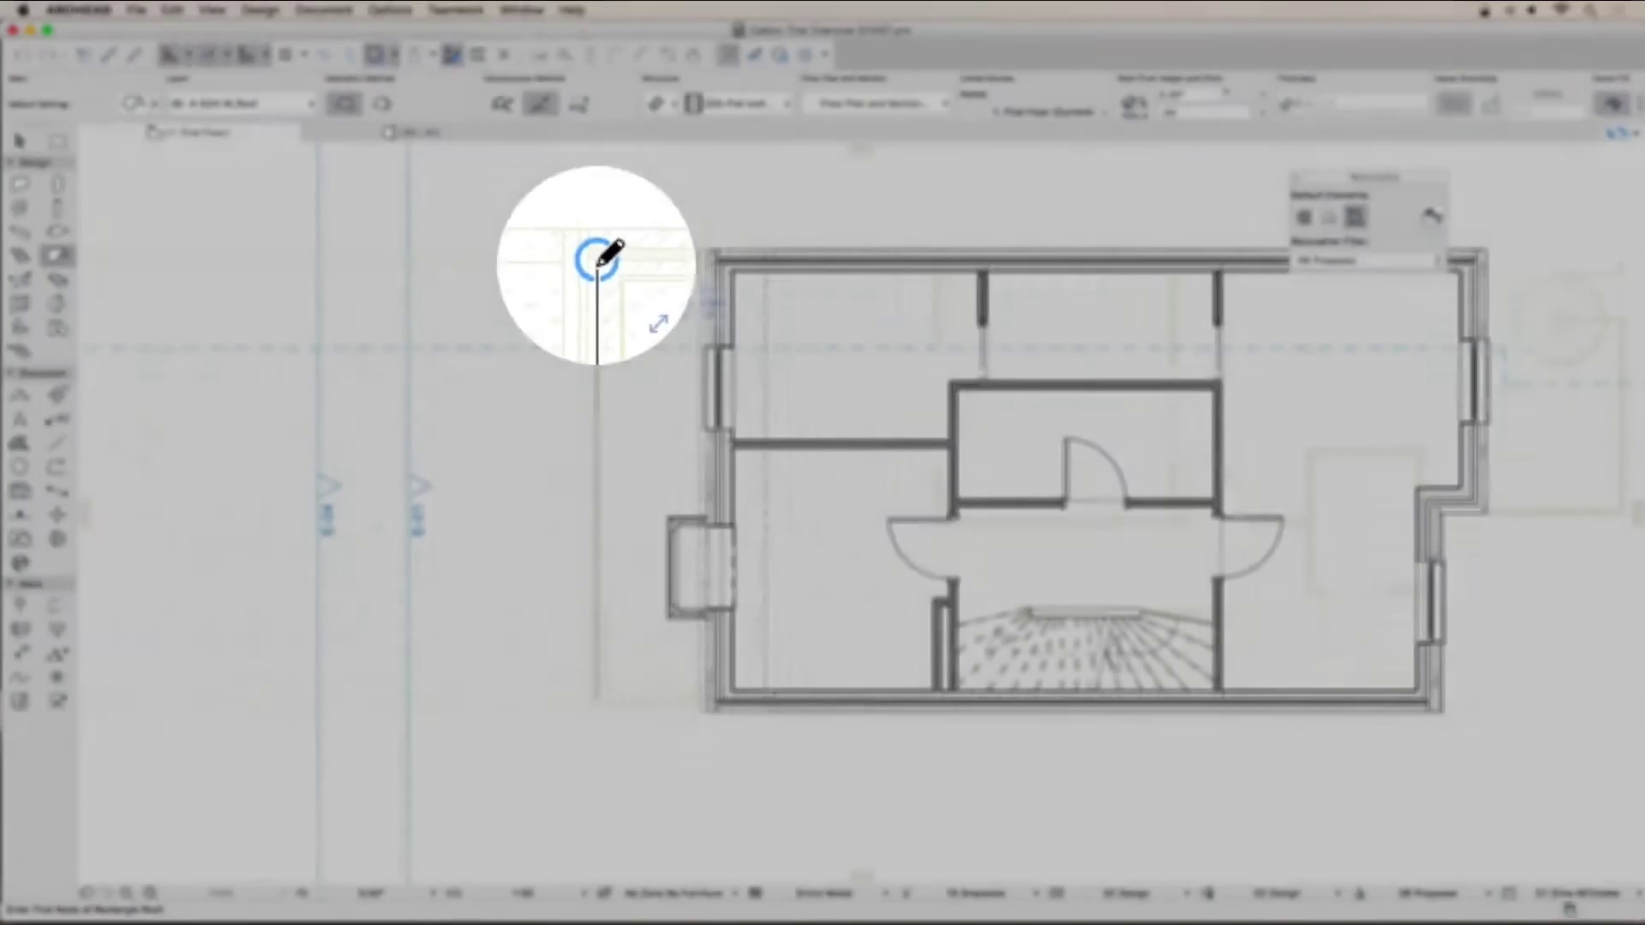
left_click(597, 263)
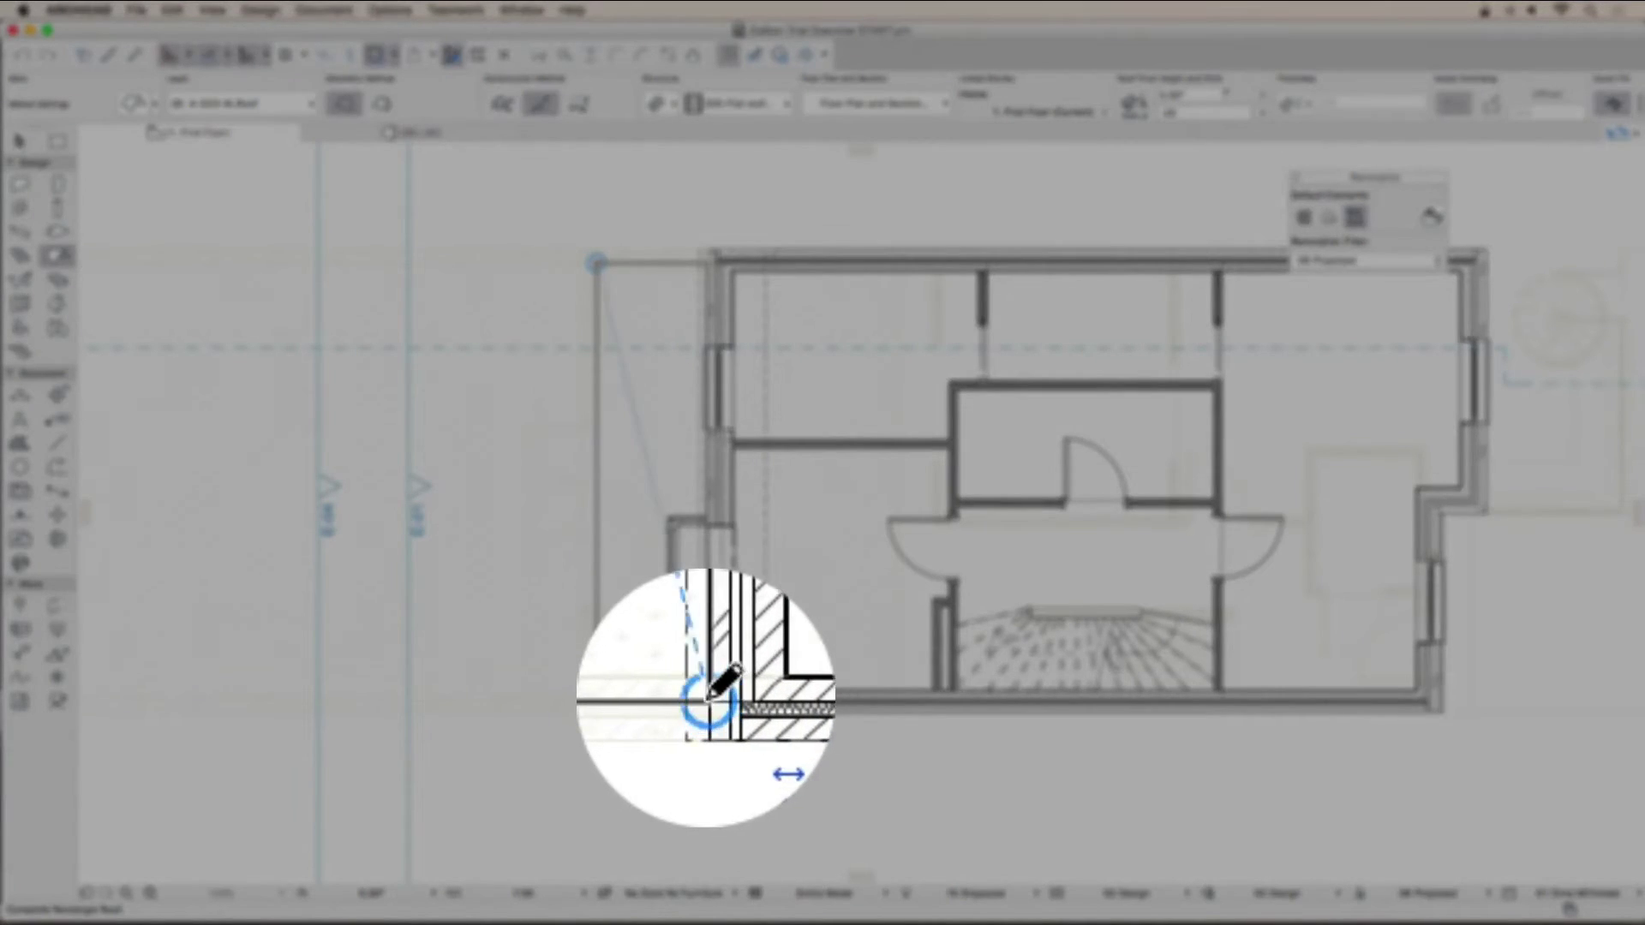
left_click(708, 699)
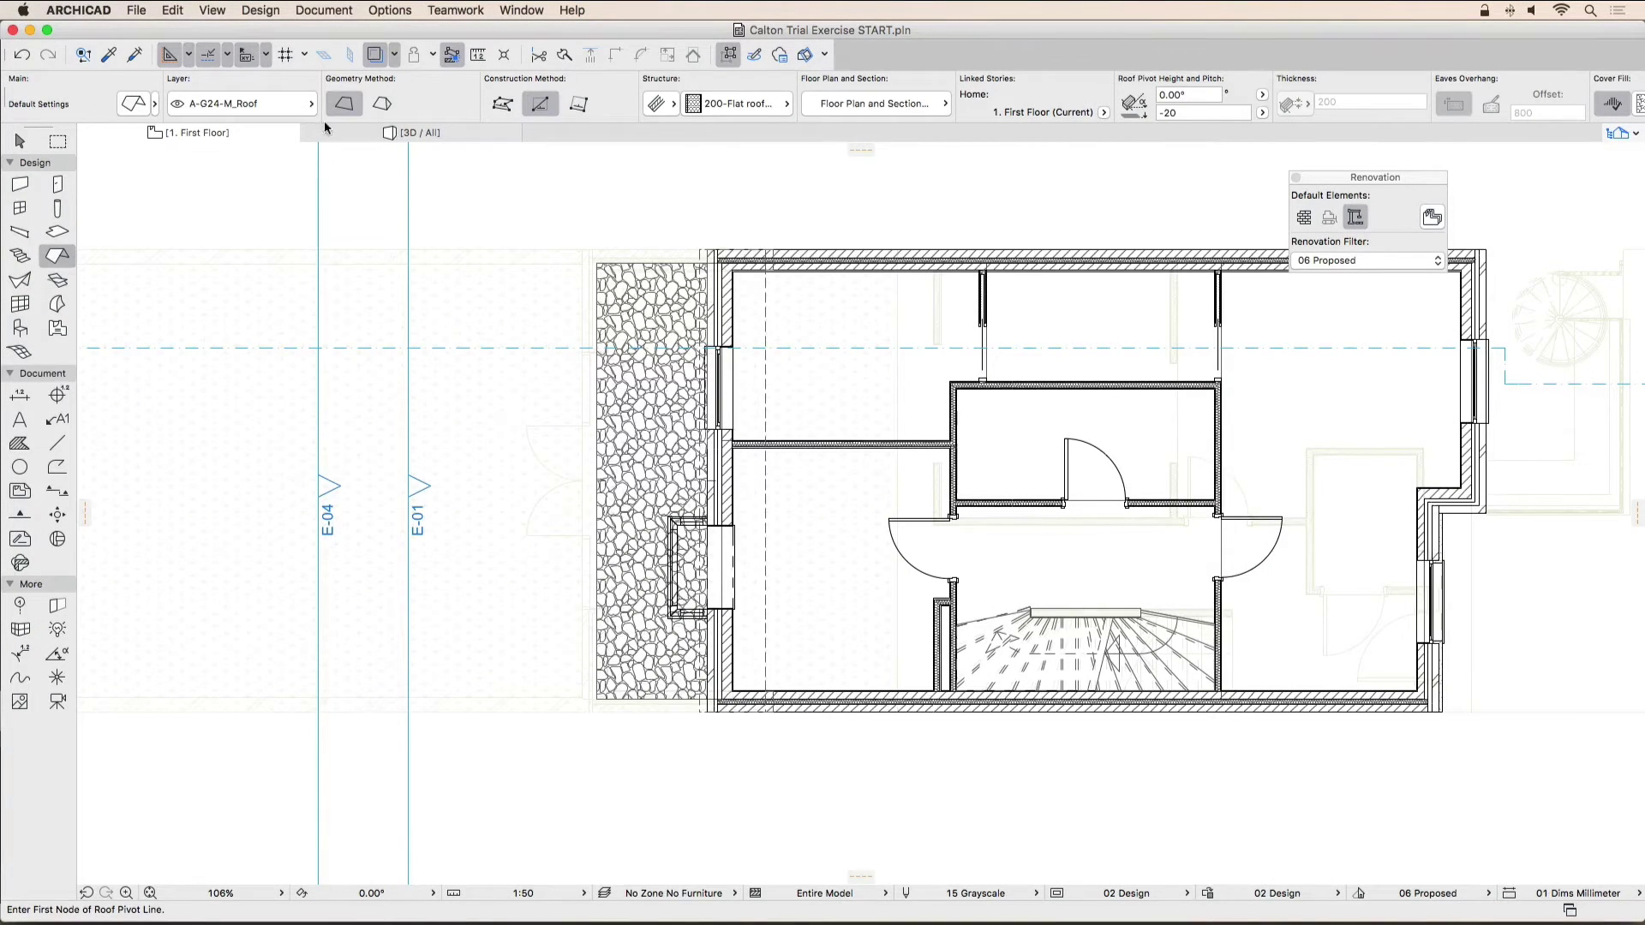
left_click(377, 58)
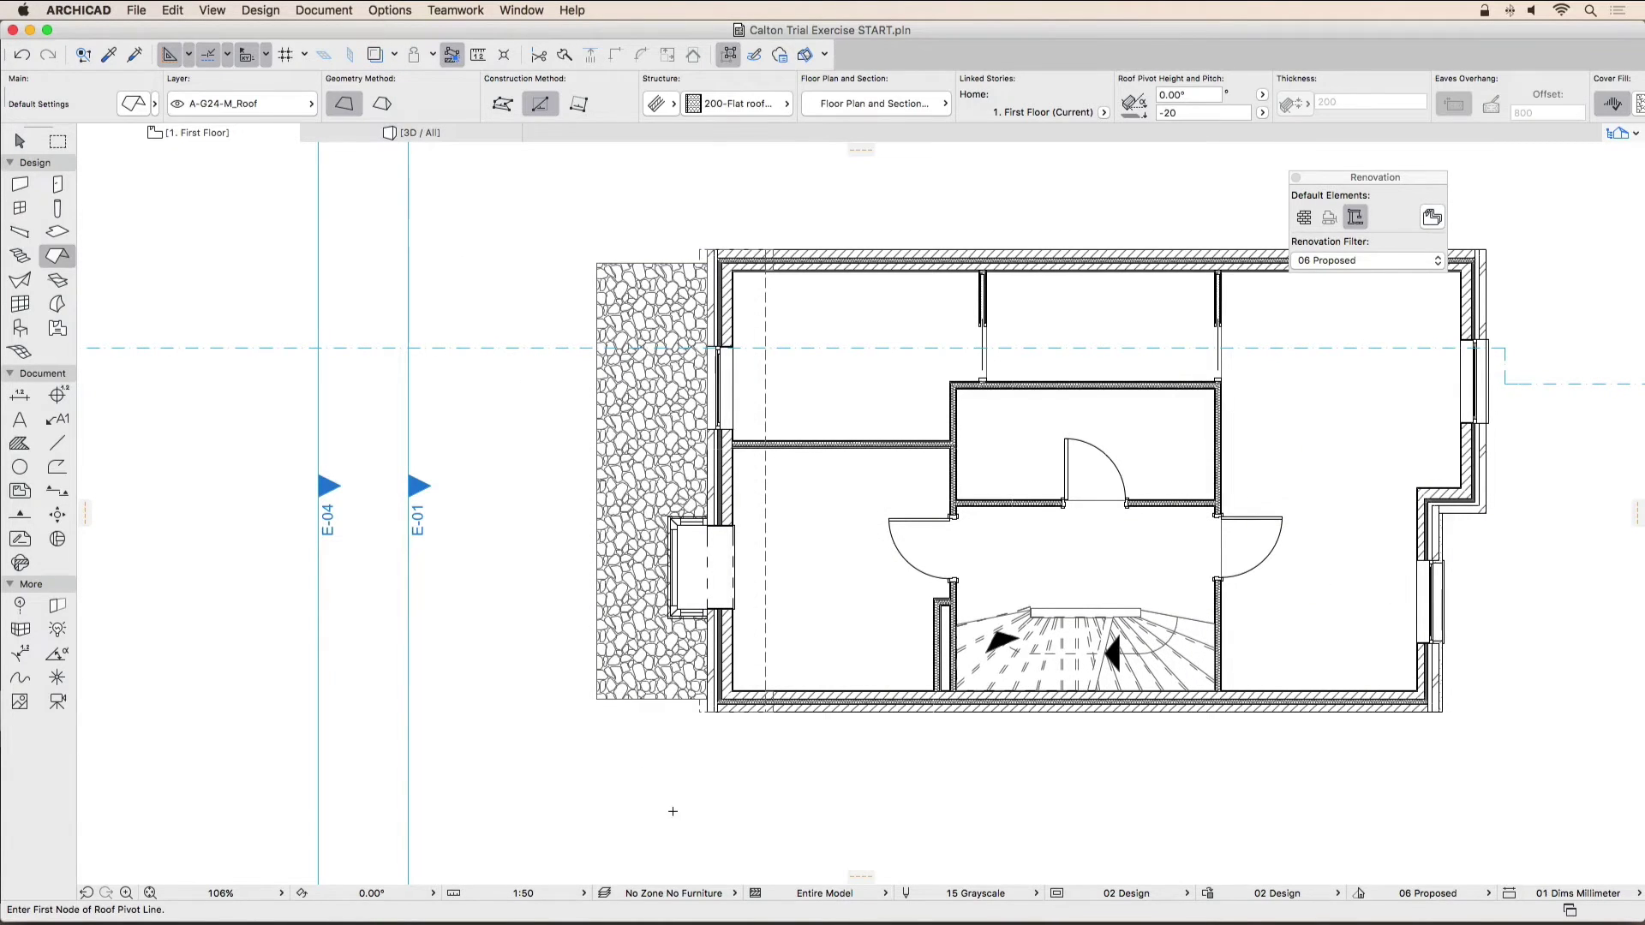
Step: On 0. Ground Floor, draw a 1500 mm Extension beams rafter inward from the extension's outer wall
right_click(214, 131)
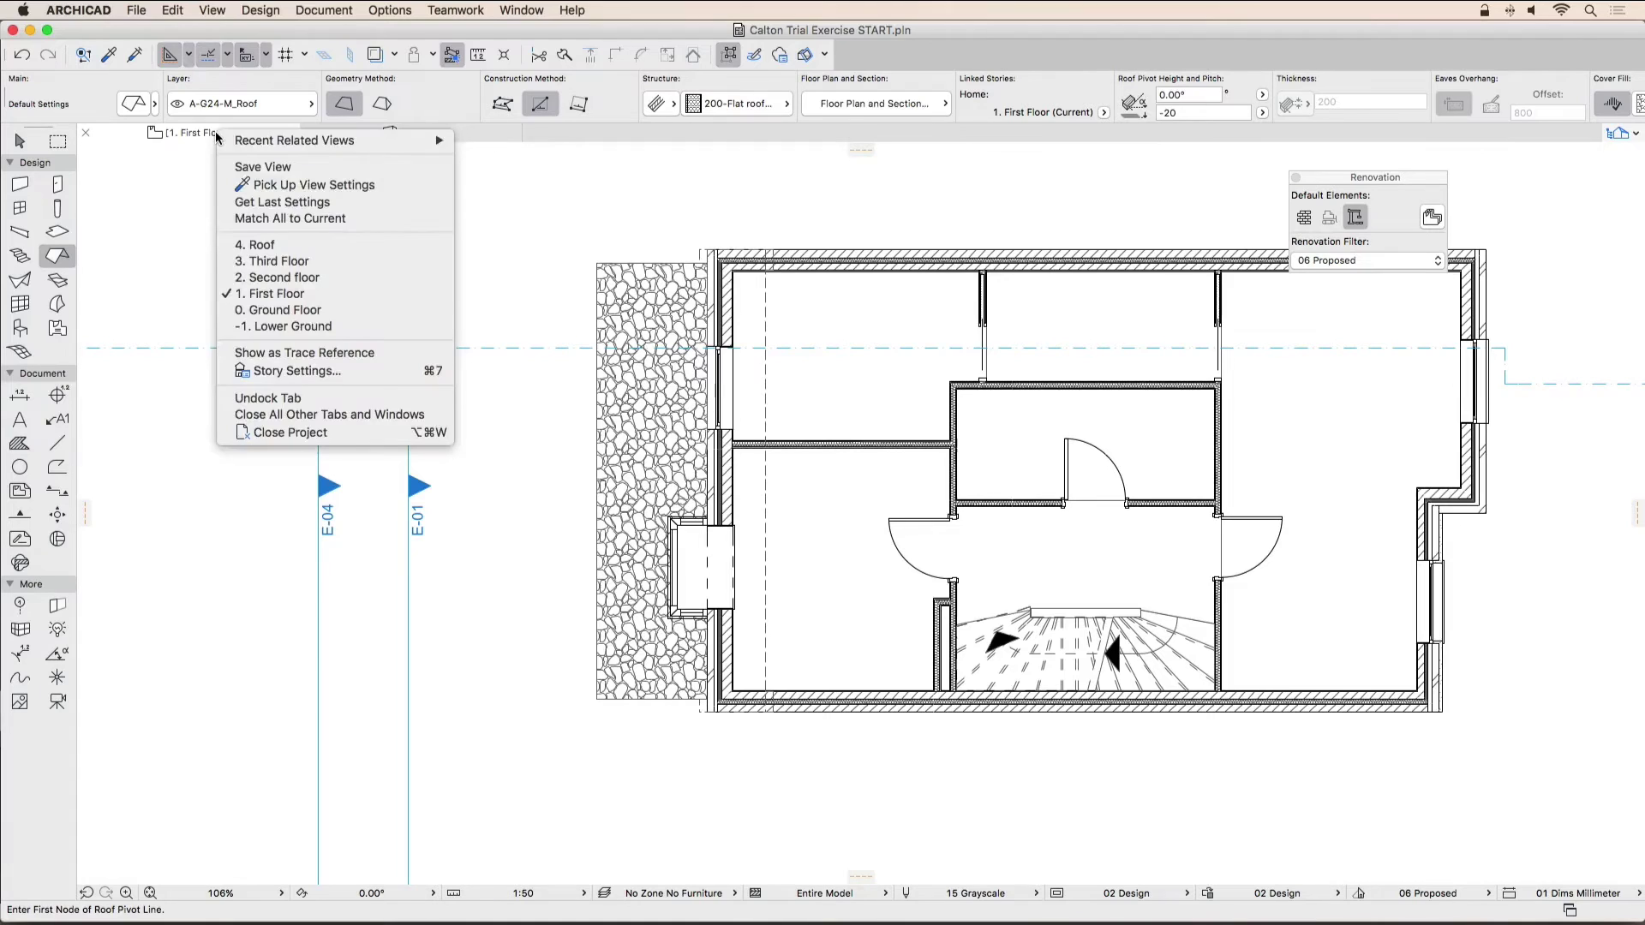
left_click(280, 311)
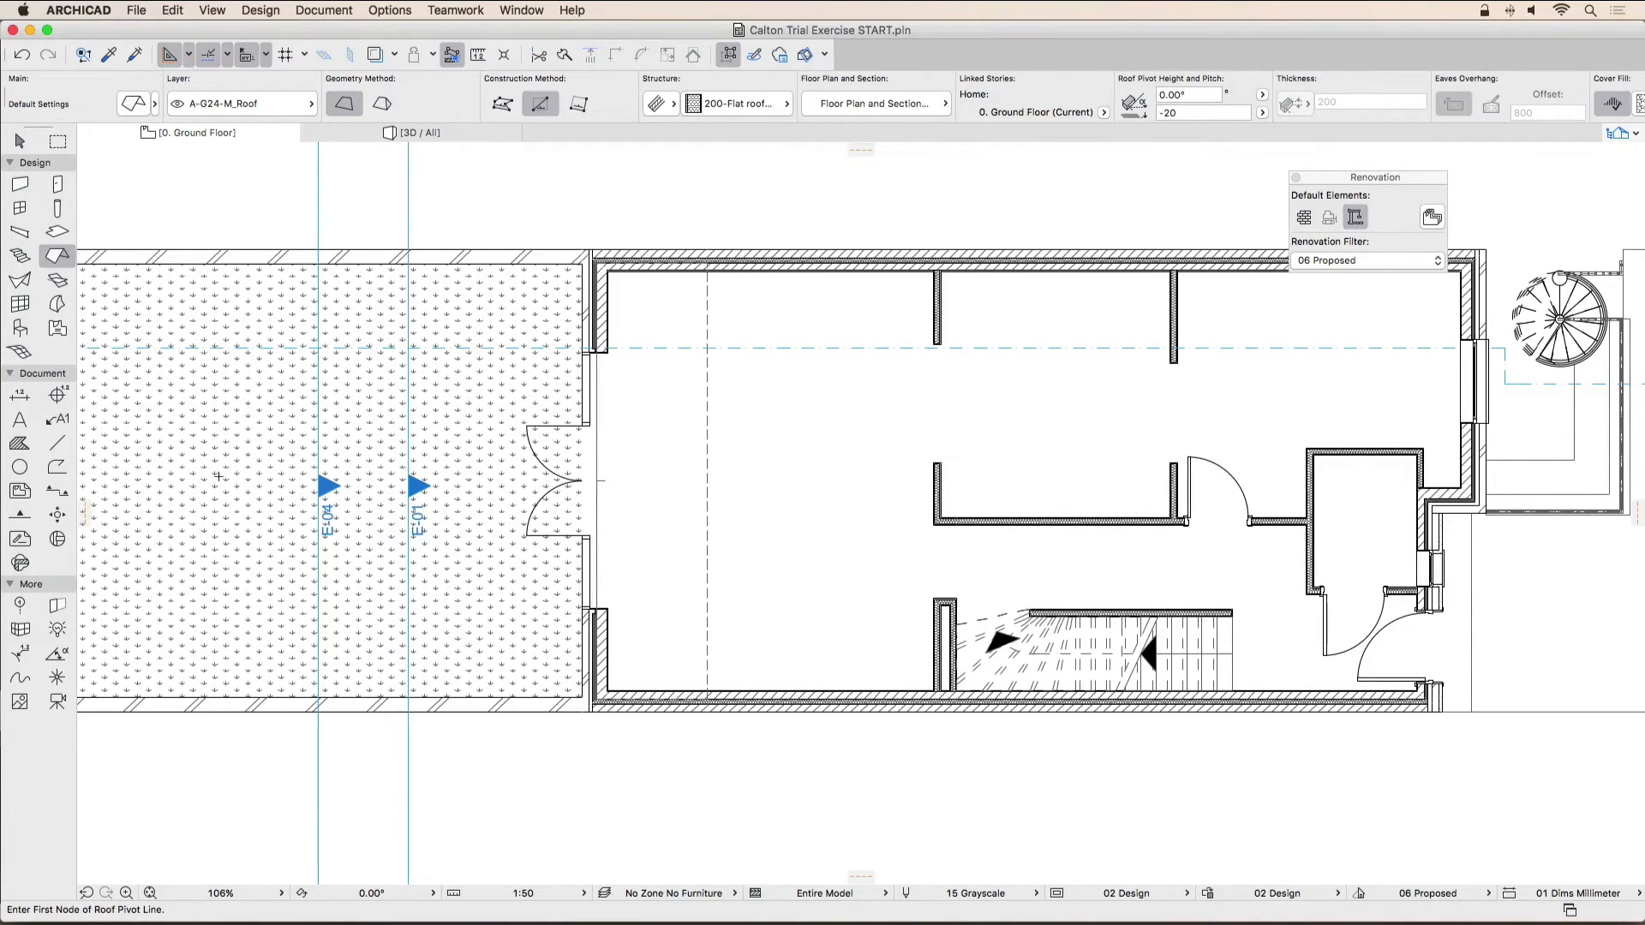
left_click(31, 231)
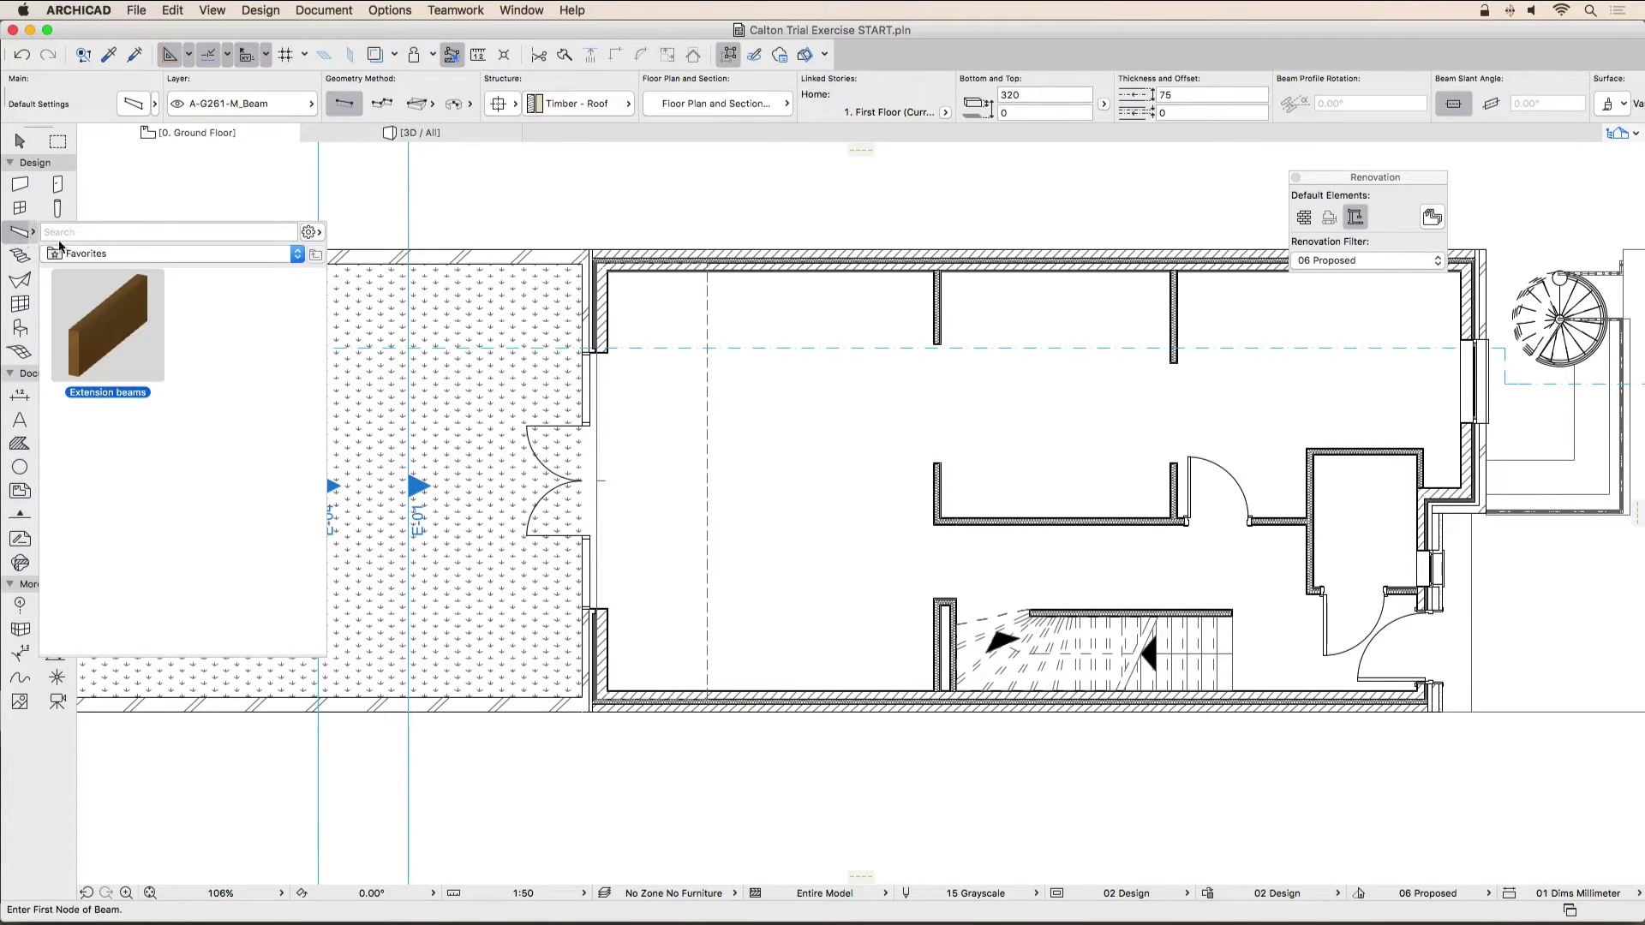
left_click(114, 324)
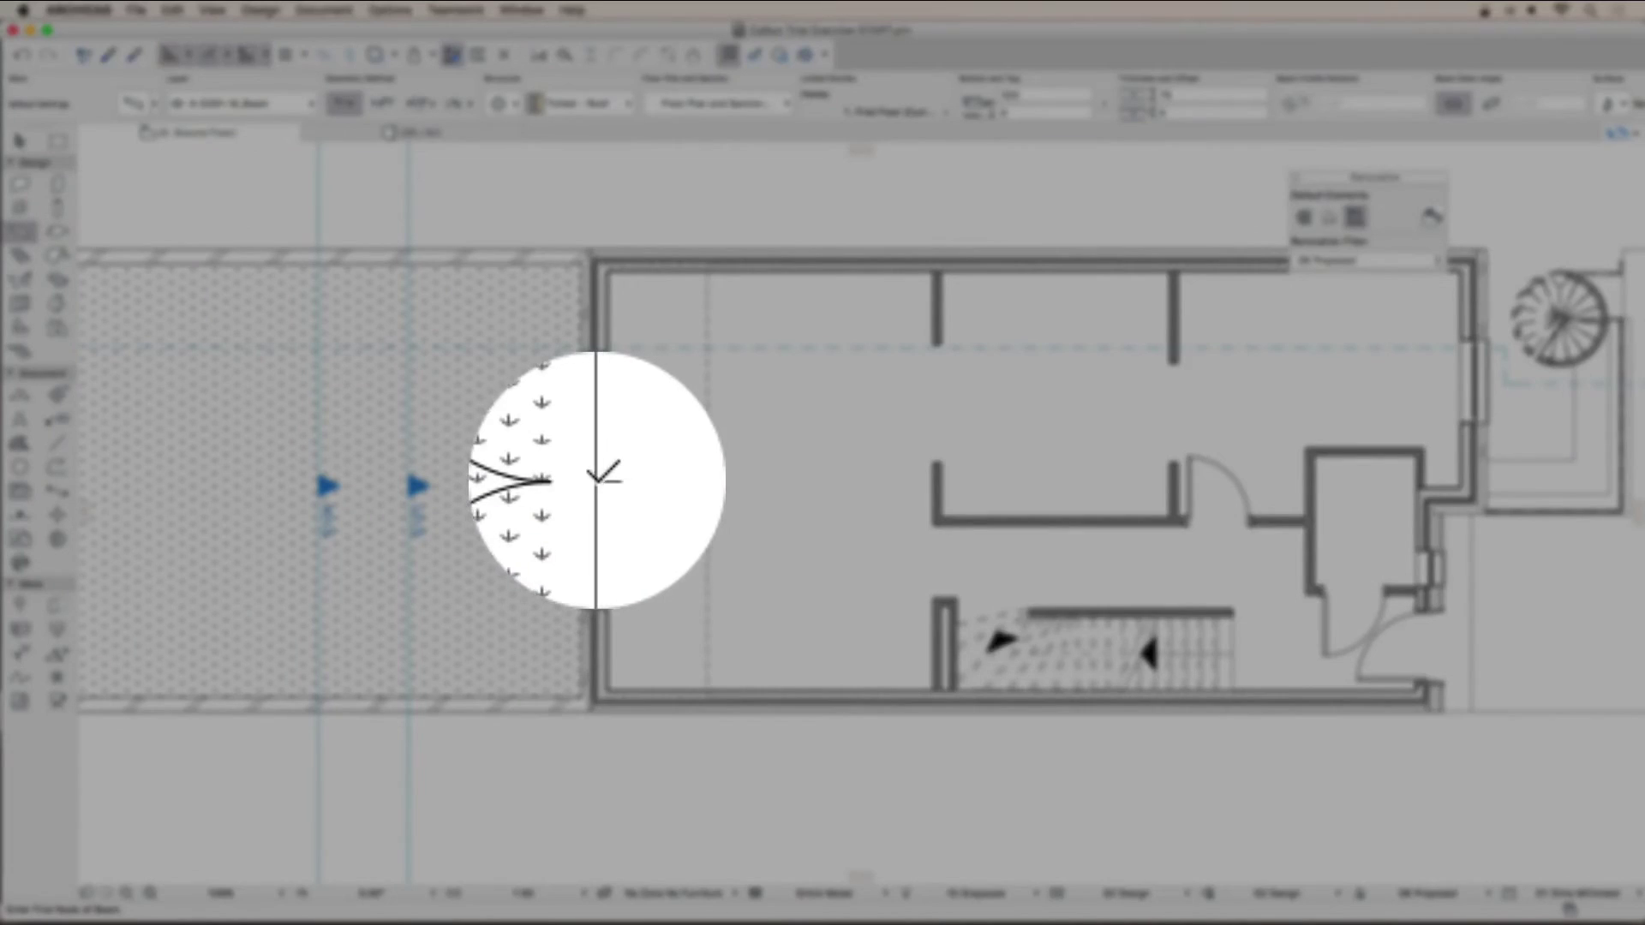
left_click(594, 481)
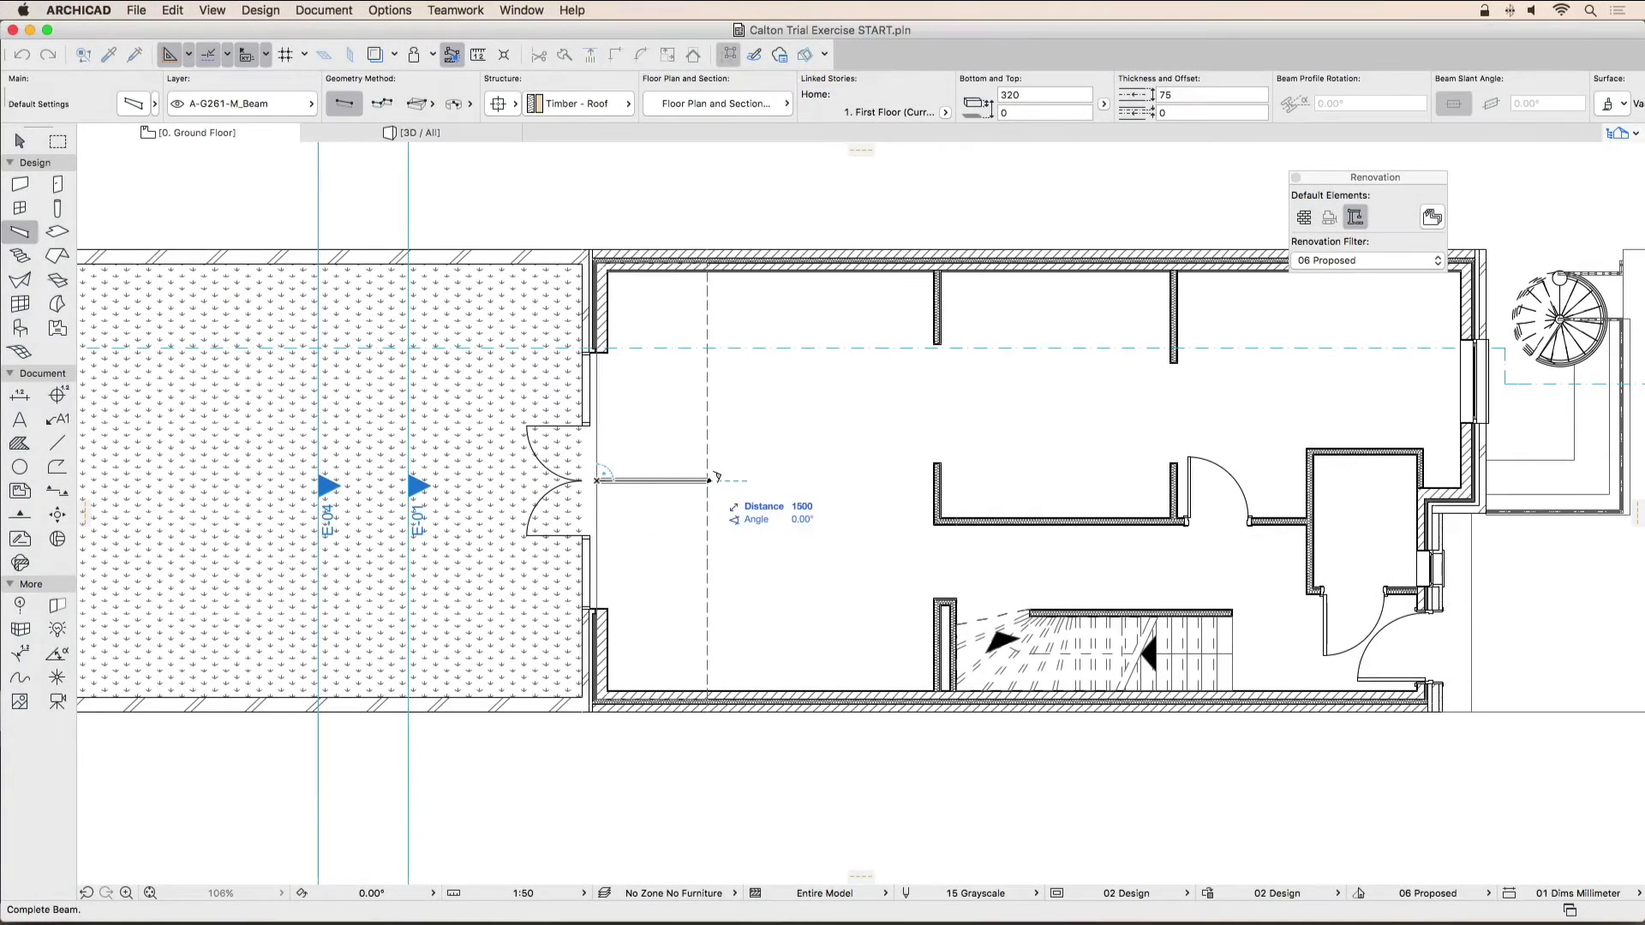
left_click(709, 481)
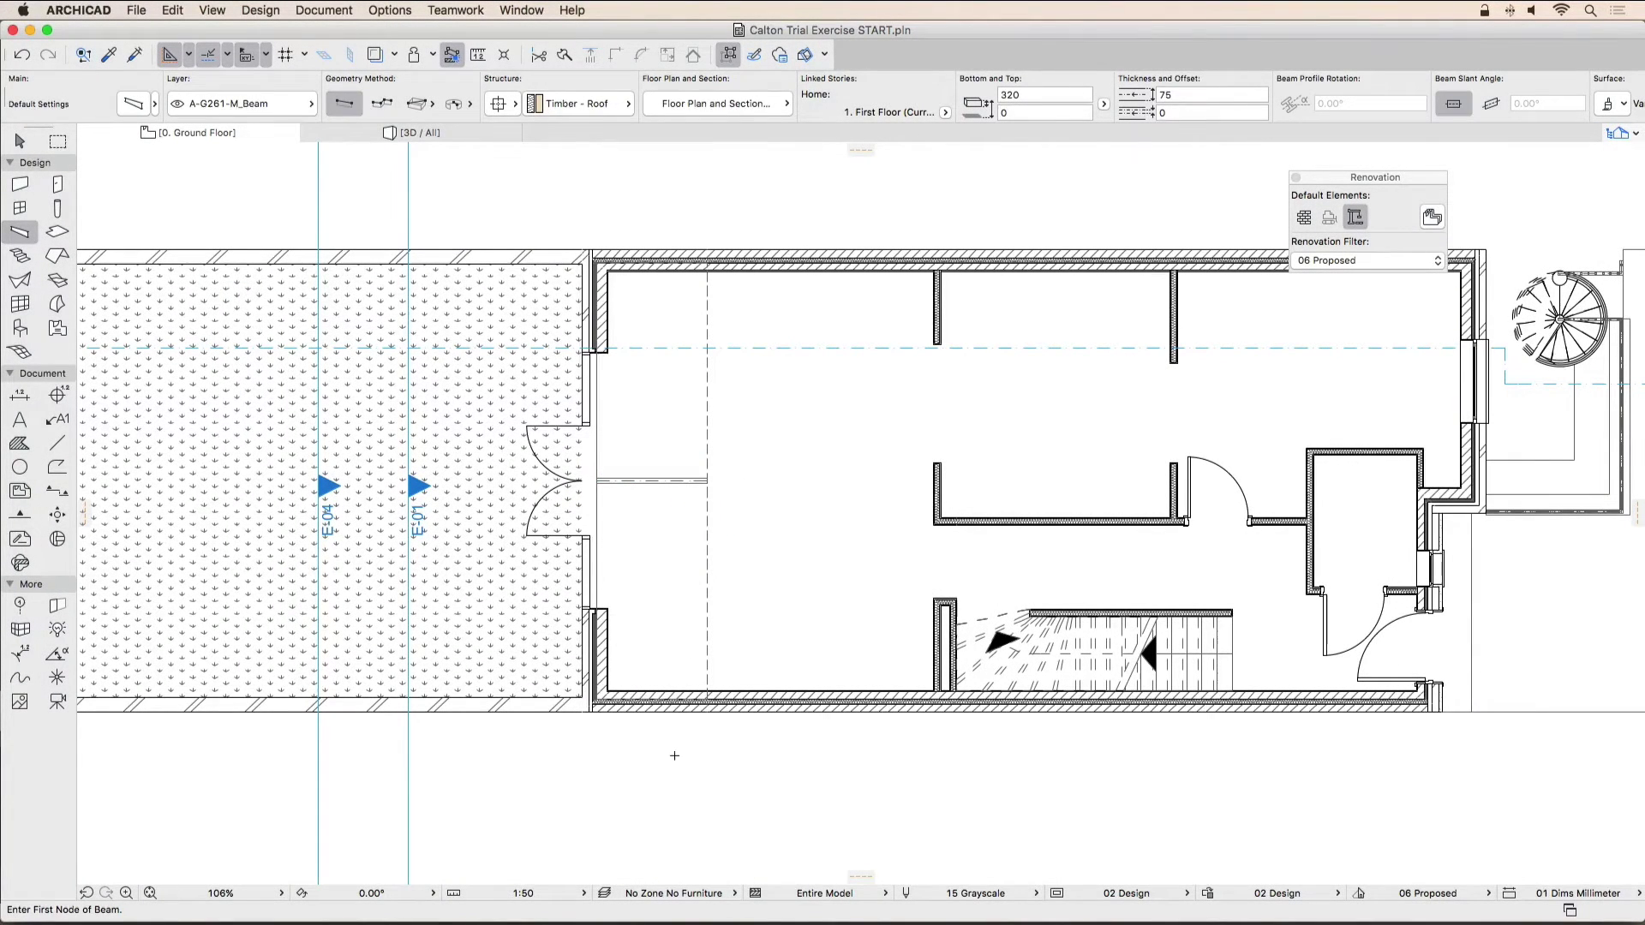
left_click(19, 141)
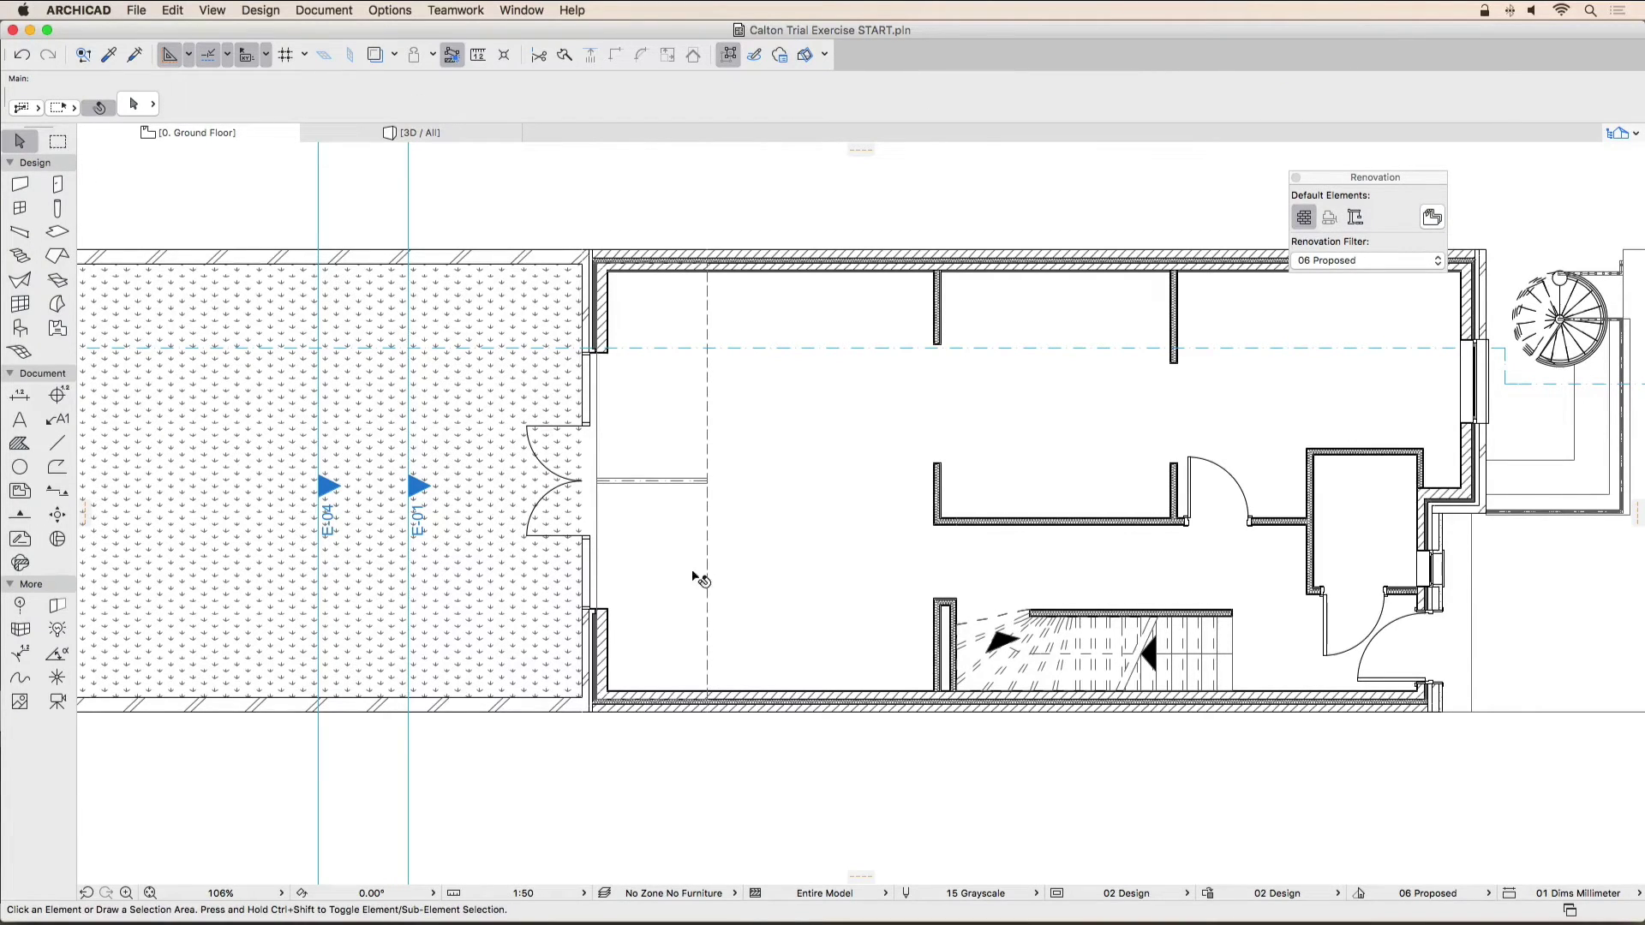
Step: Multiply the rafter with 750 mm fixed spacing toward the top side wall
left_click(683, 481)
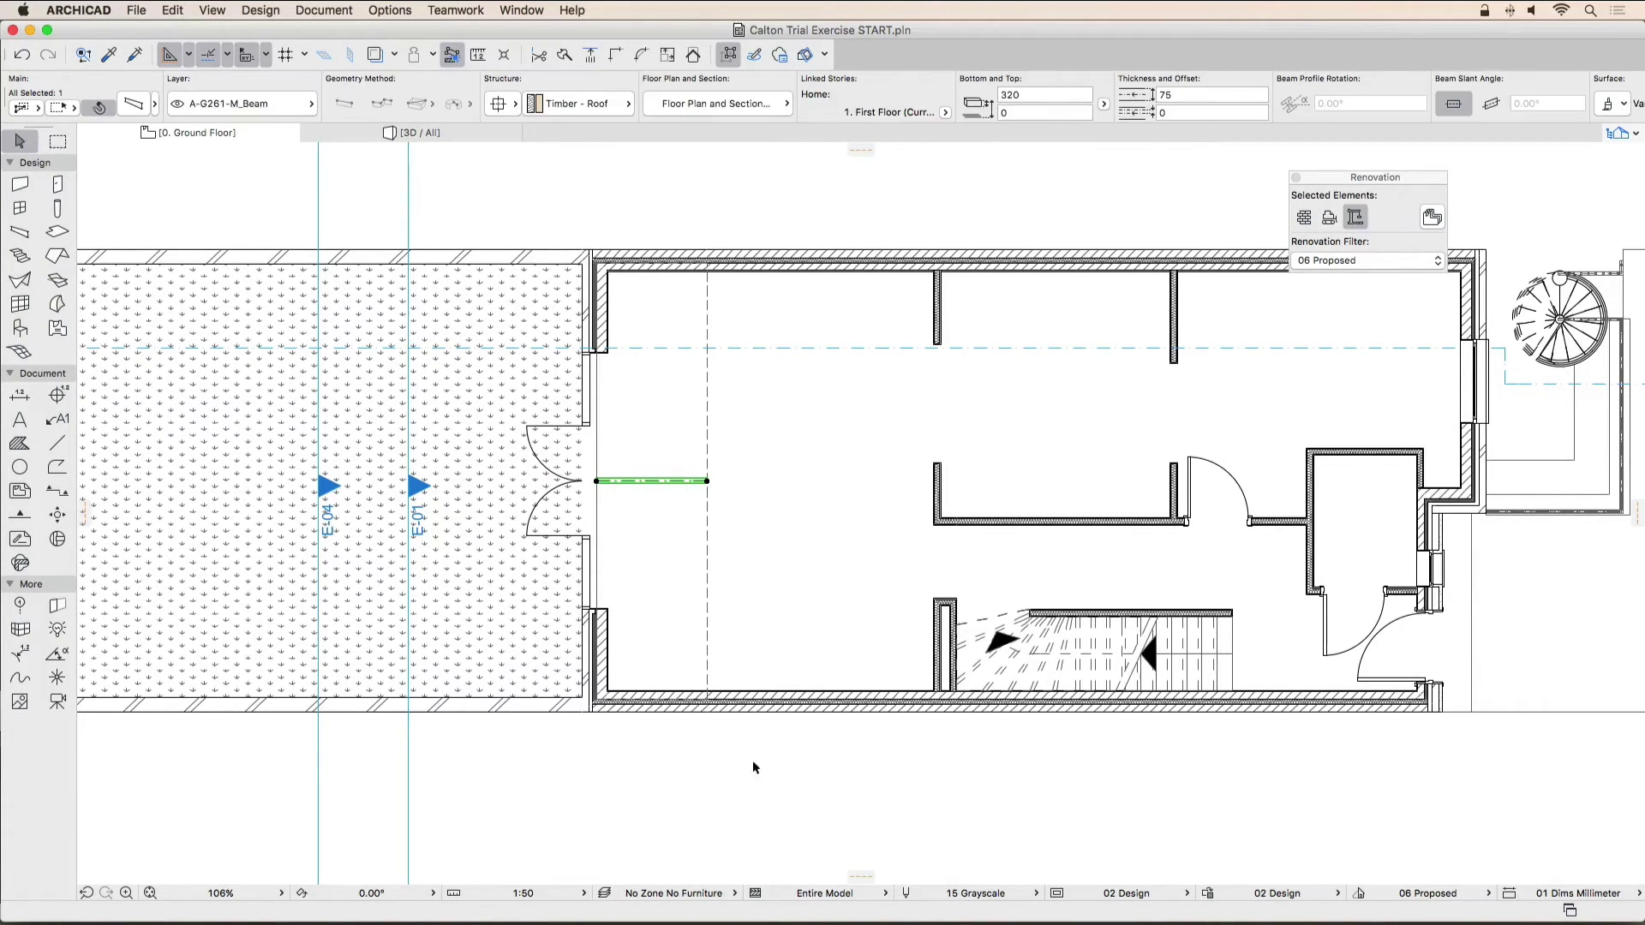
left_click(174, 10)
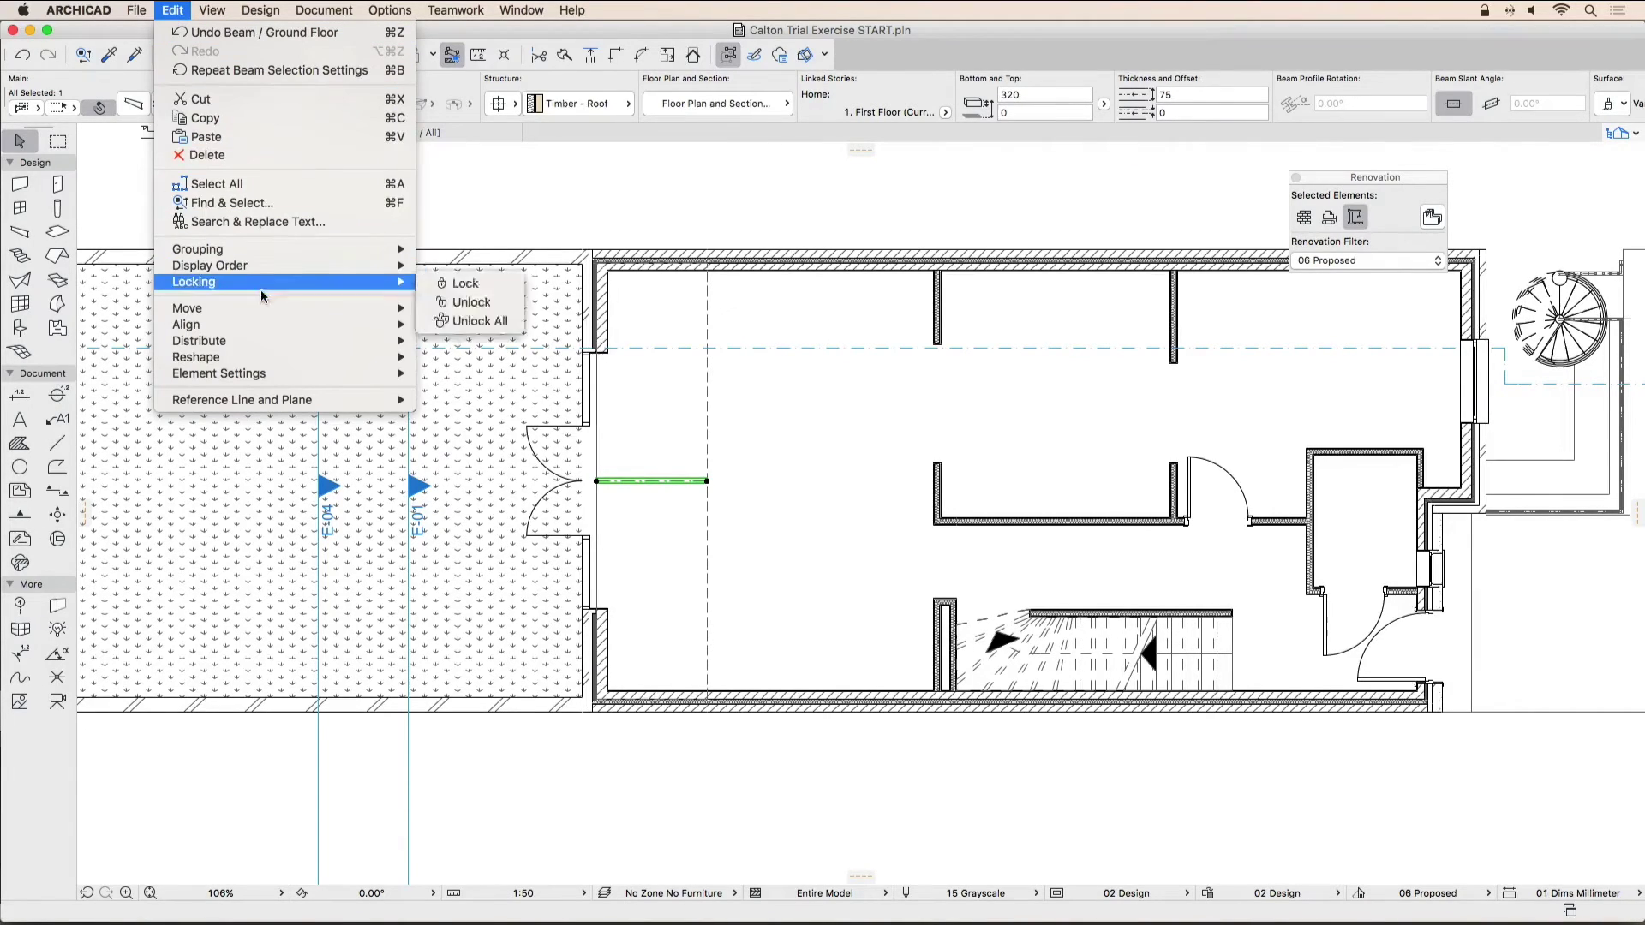
mouse_move(399, 310)
left_click(479, 501)
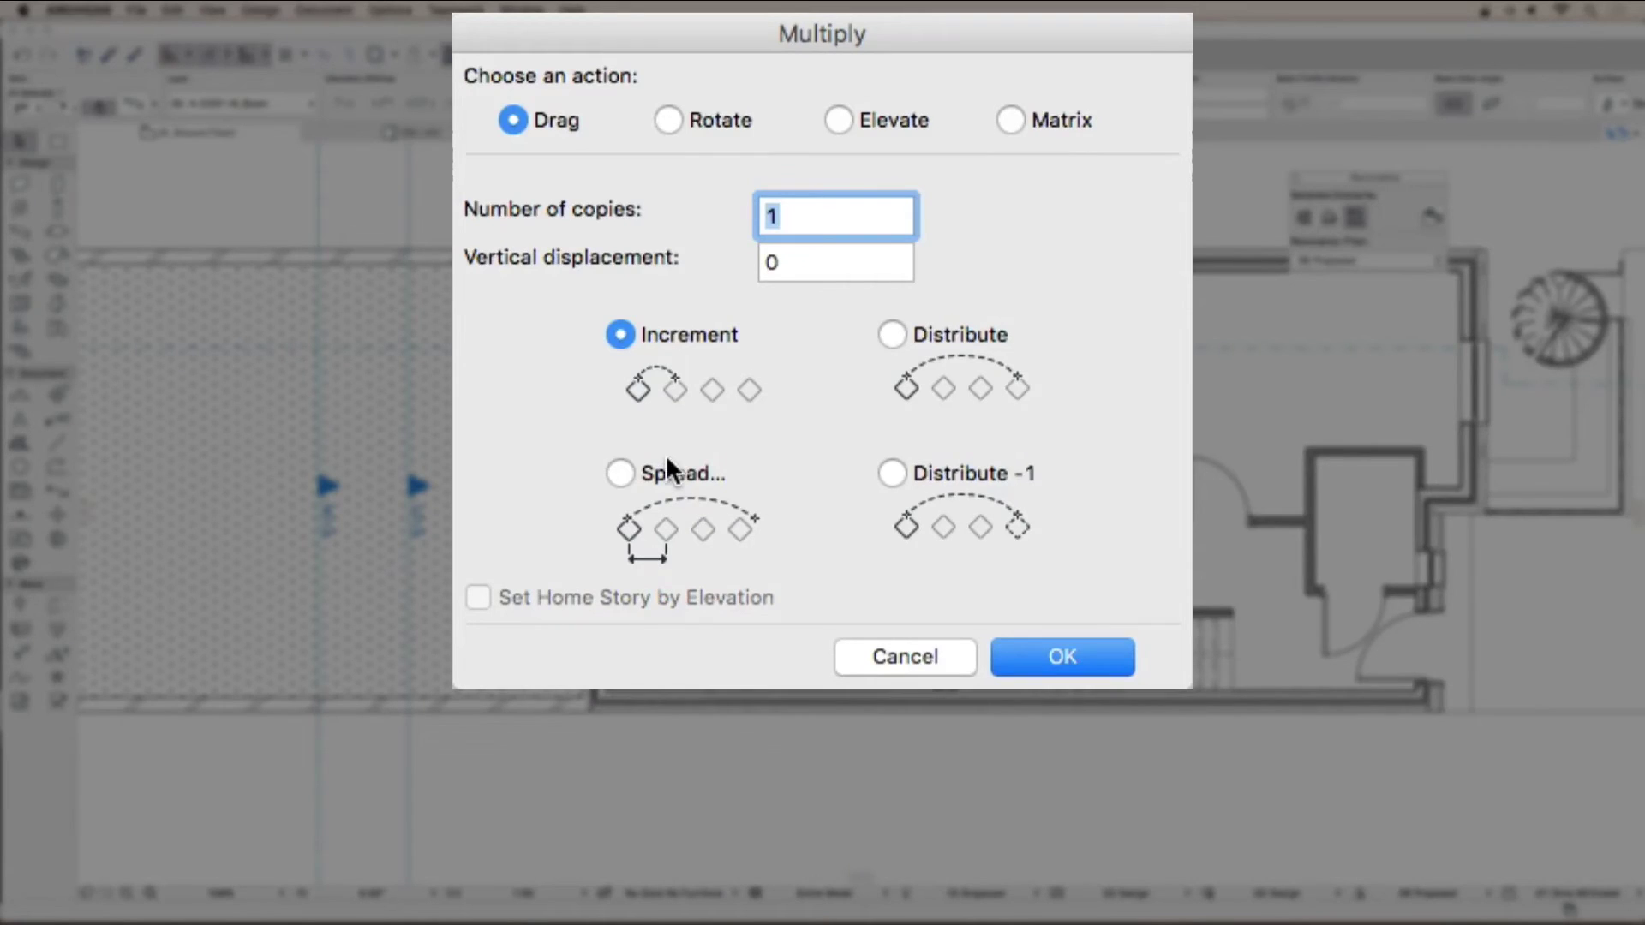
left_click(623, 473)
double_click(801, 224)
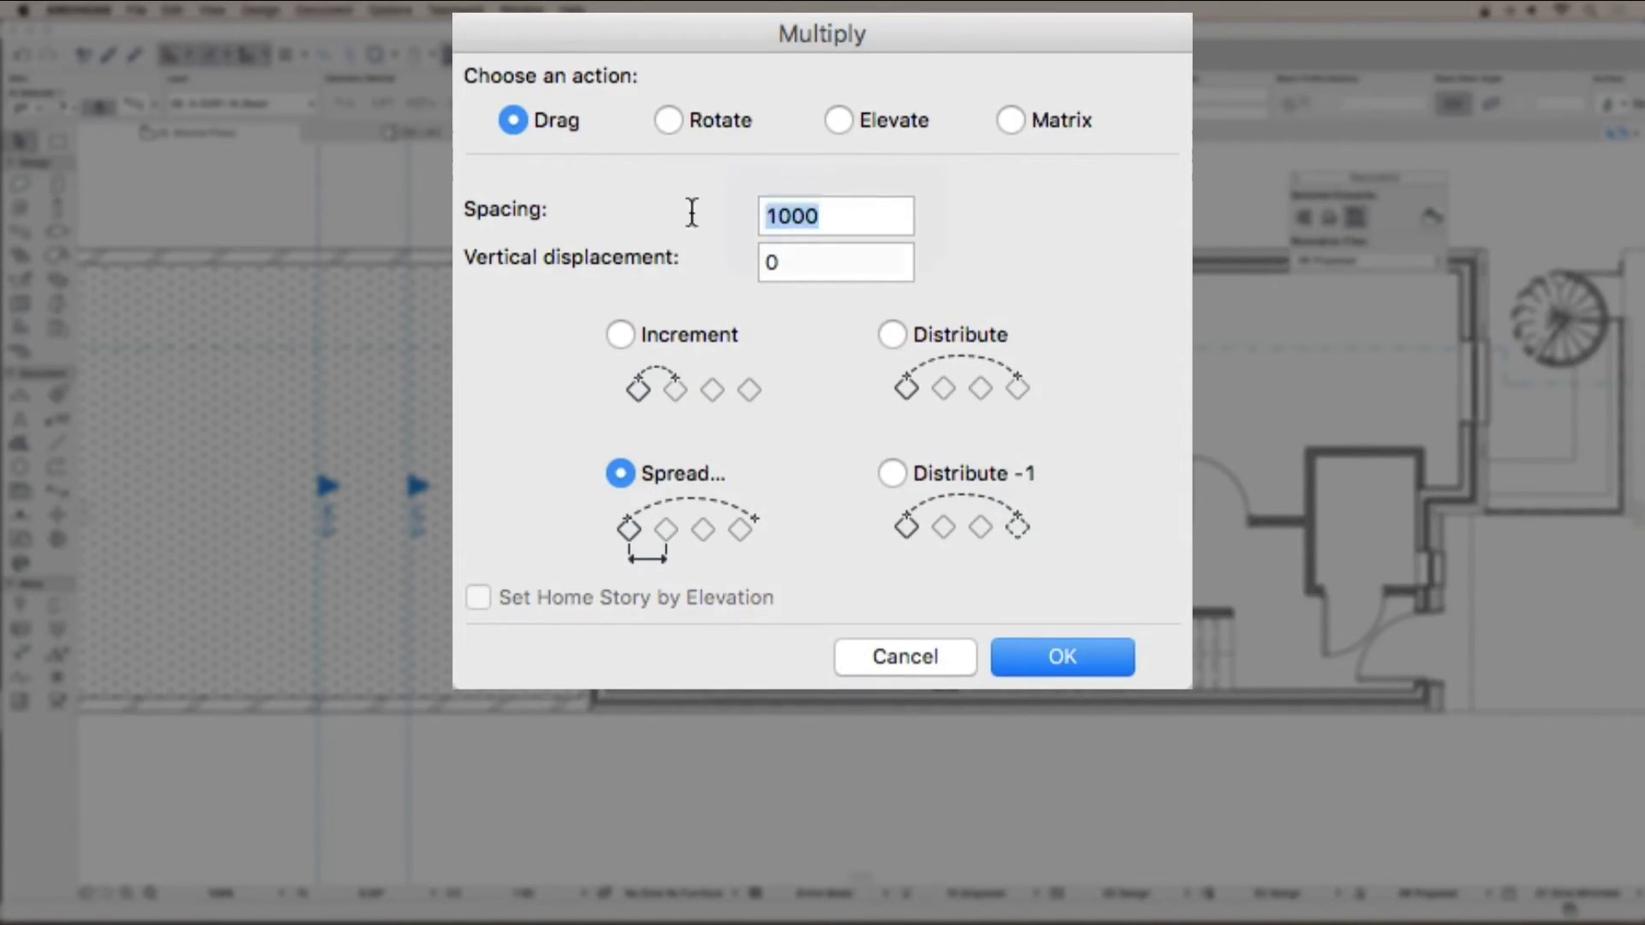
type("750")
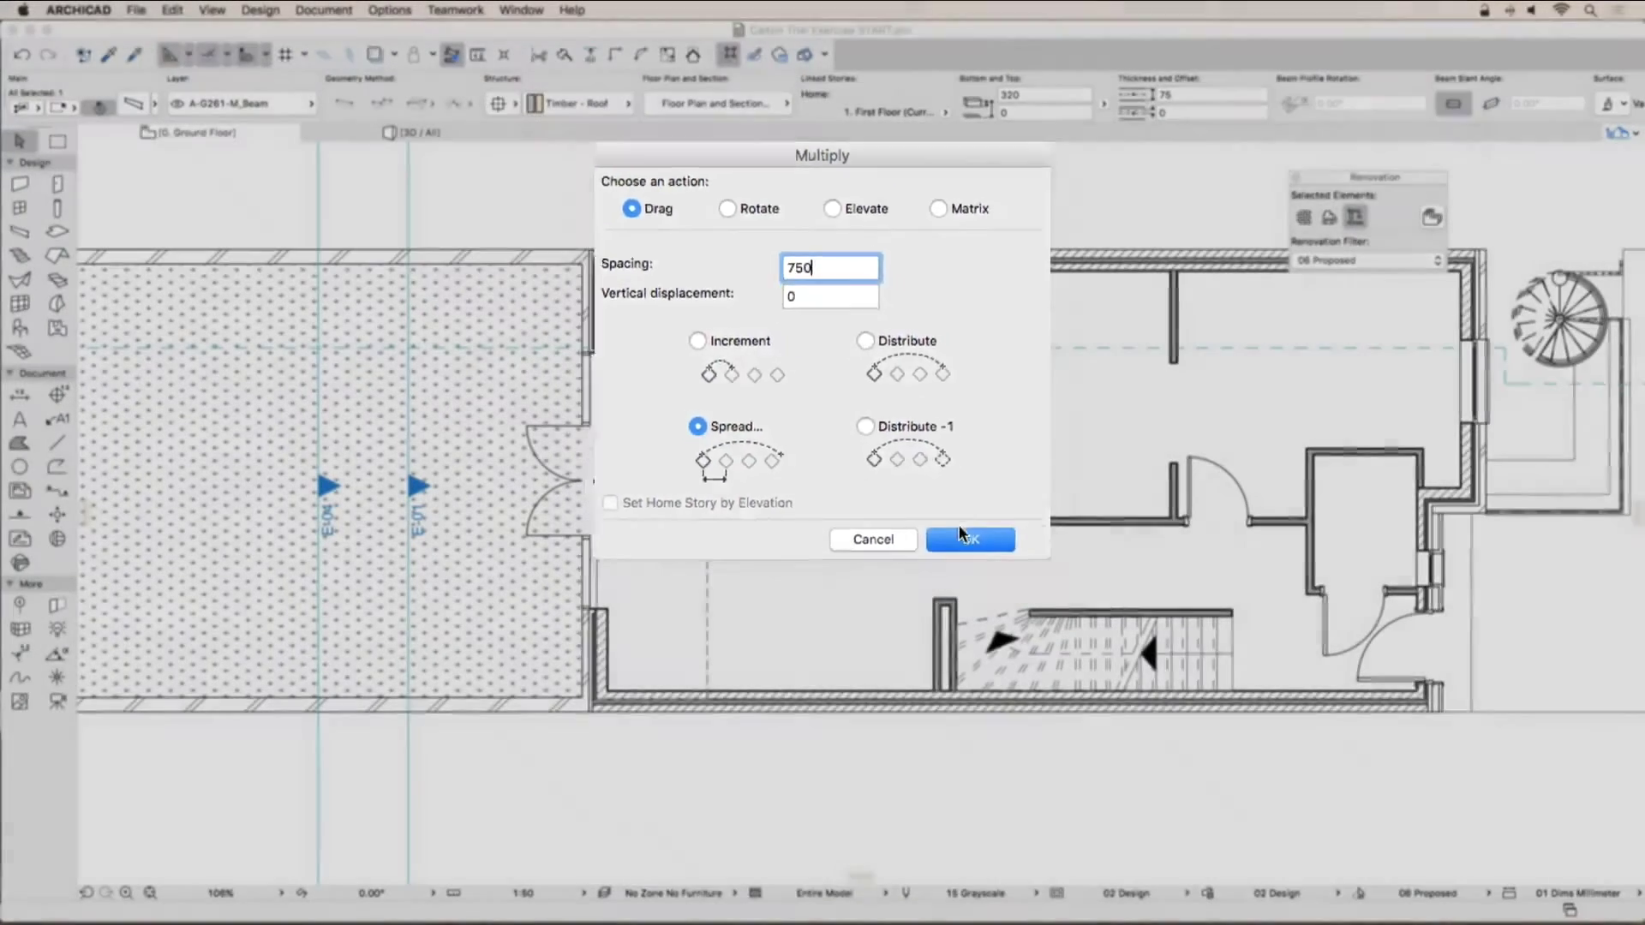
key("Return")
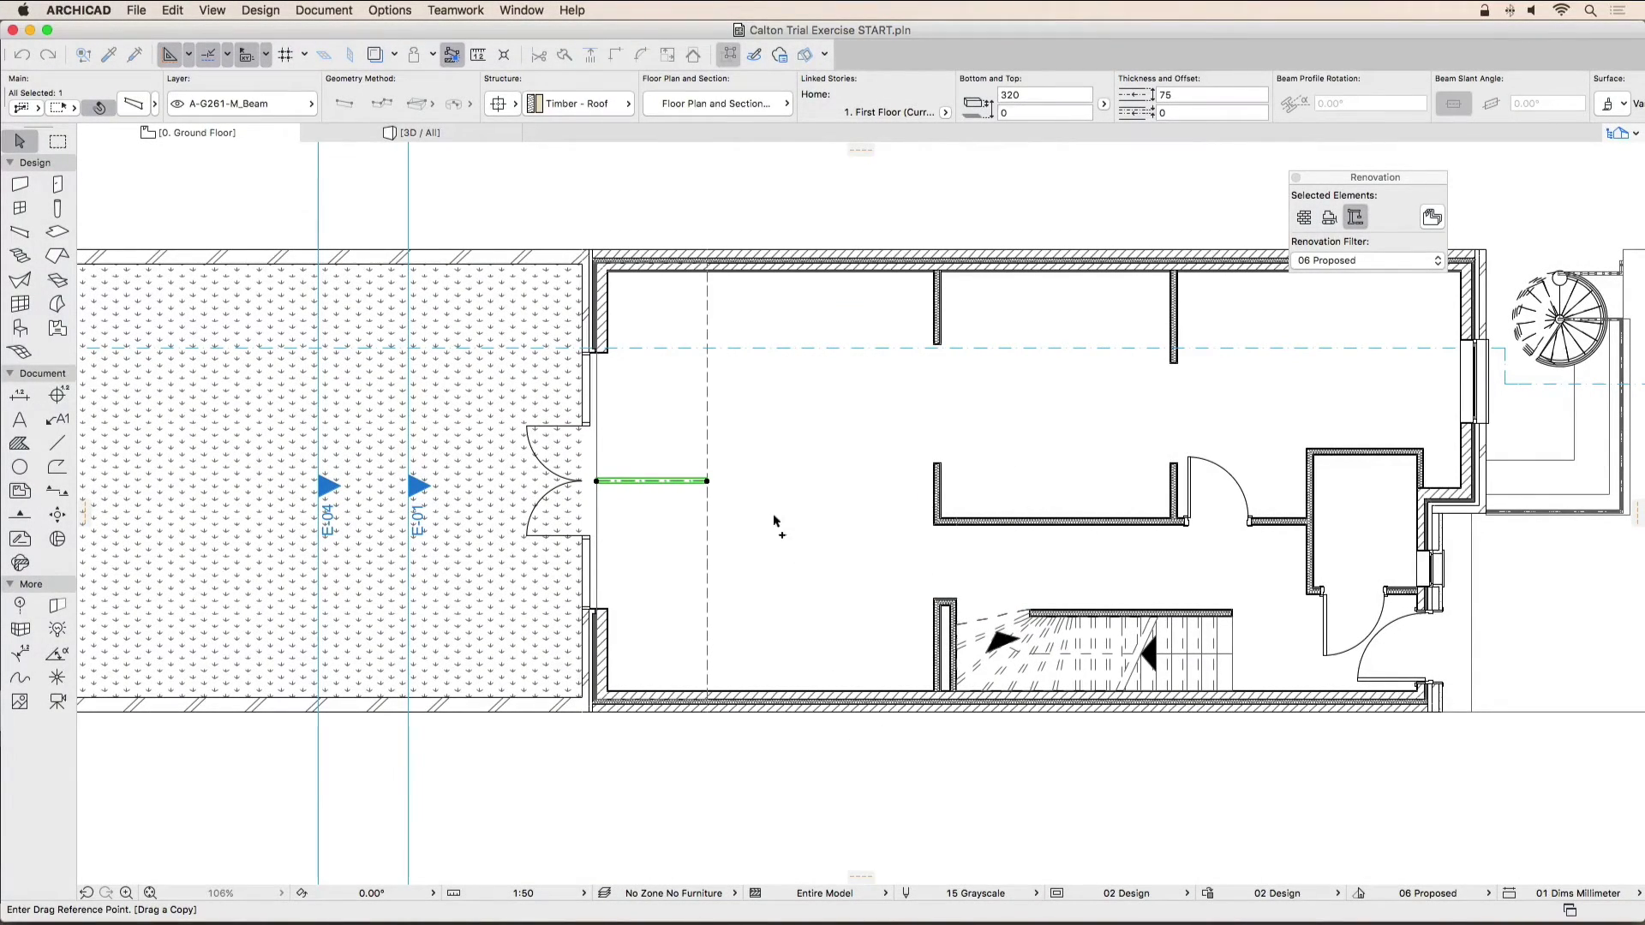
left_click(707, 481)
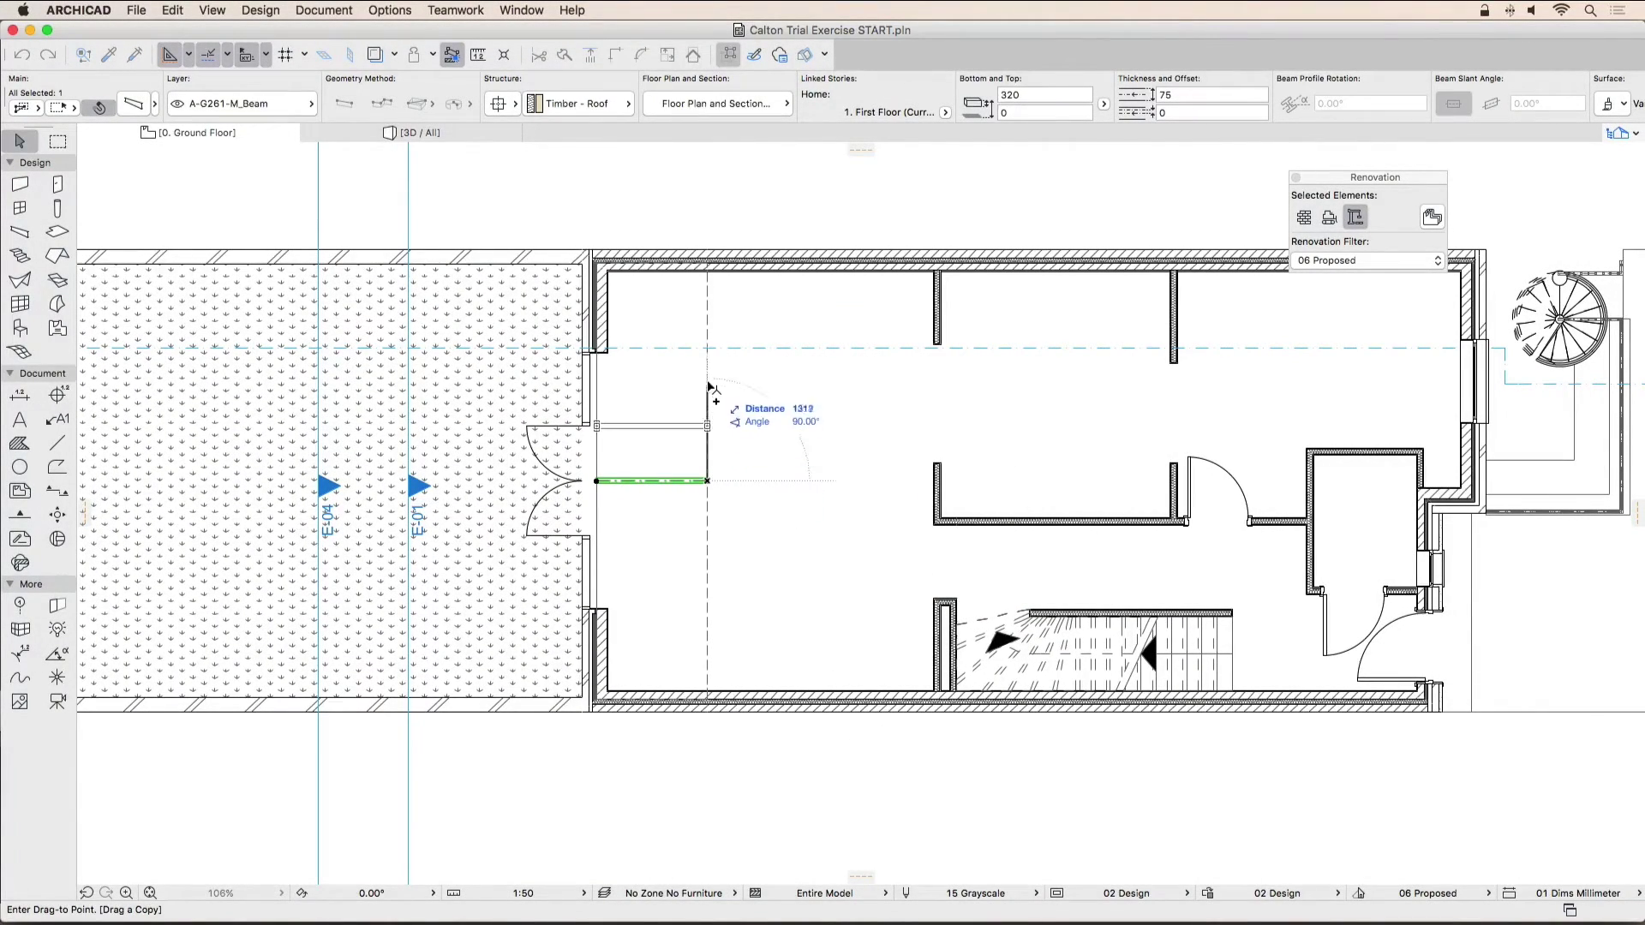
left_click(708, 308)
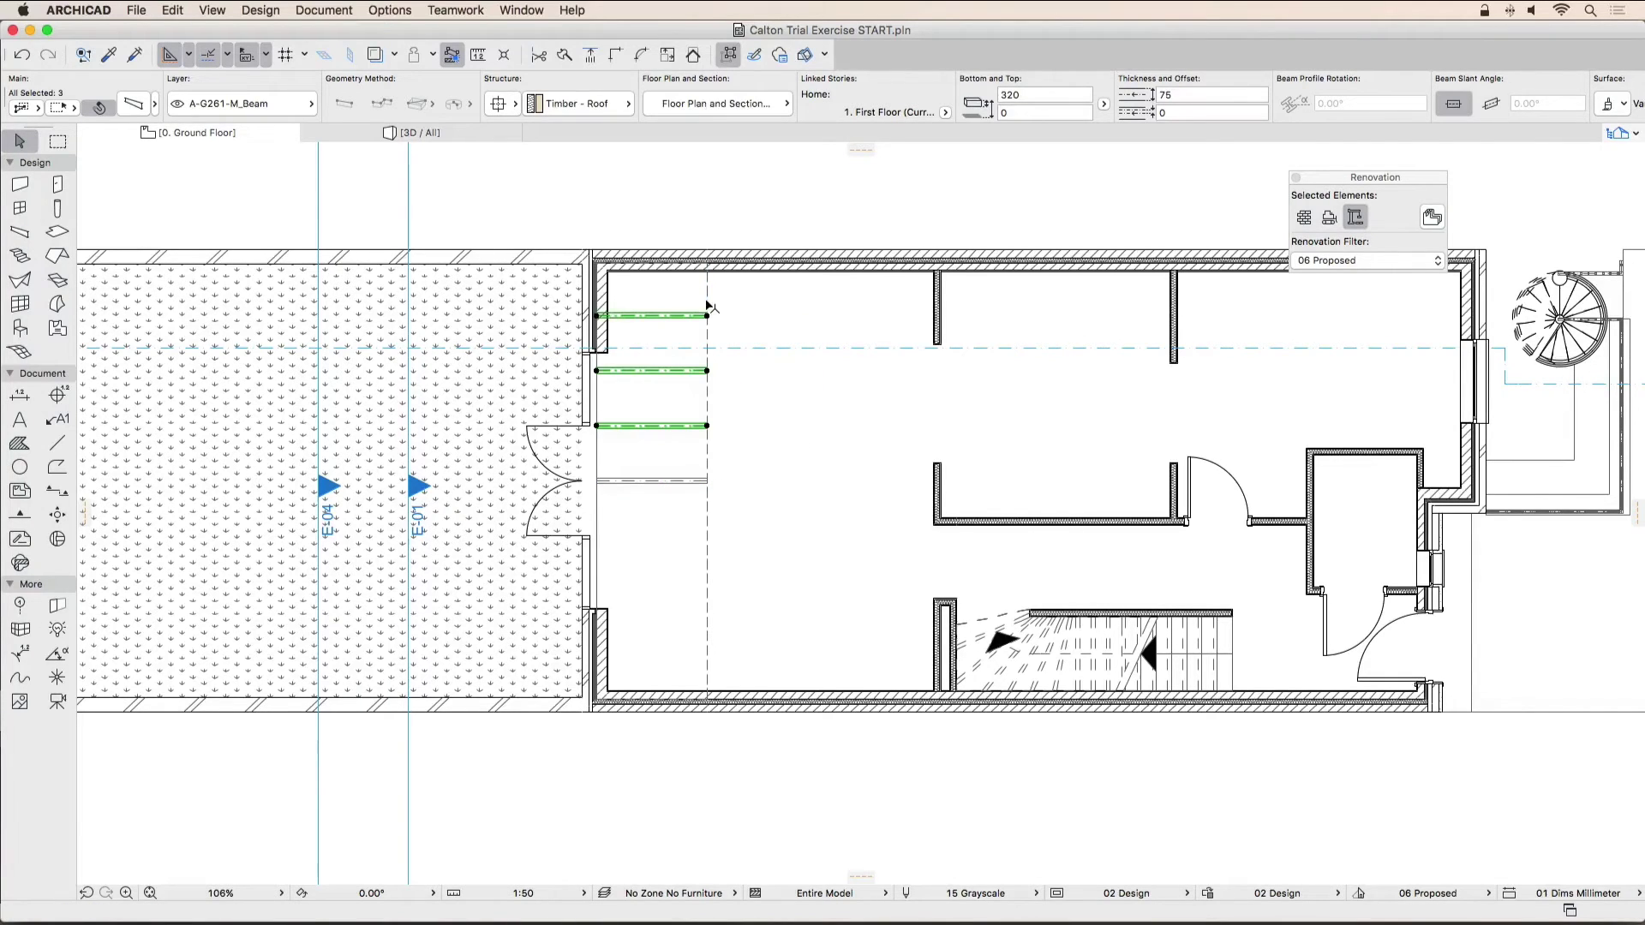
left_click(813, 772)
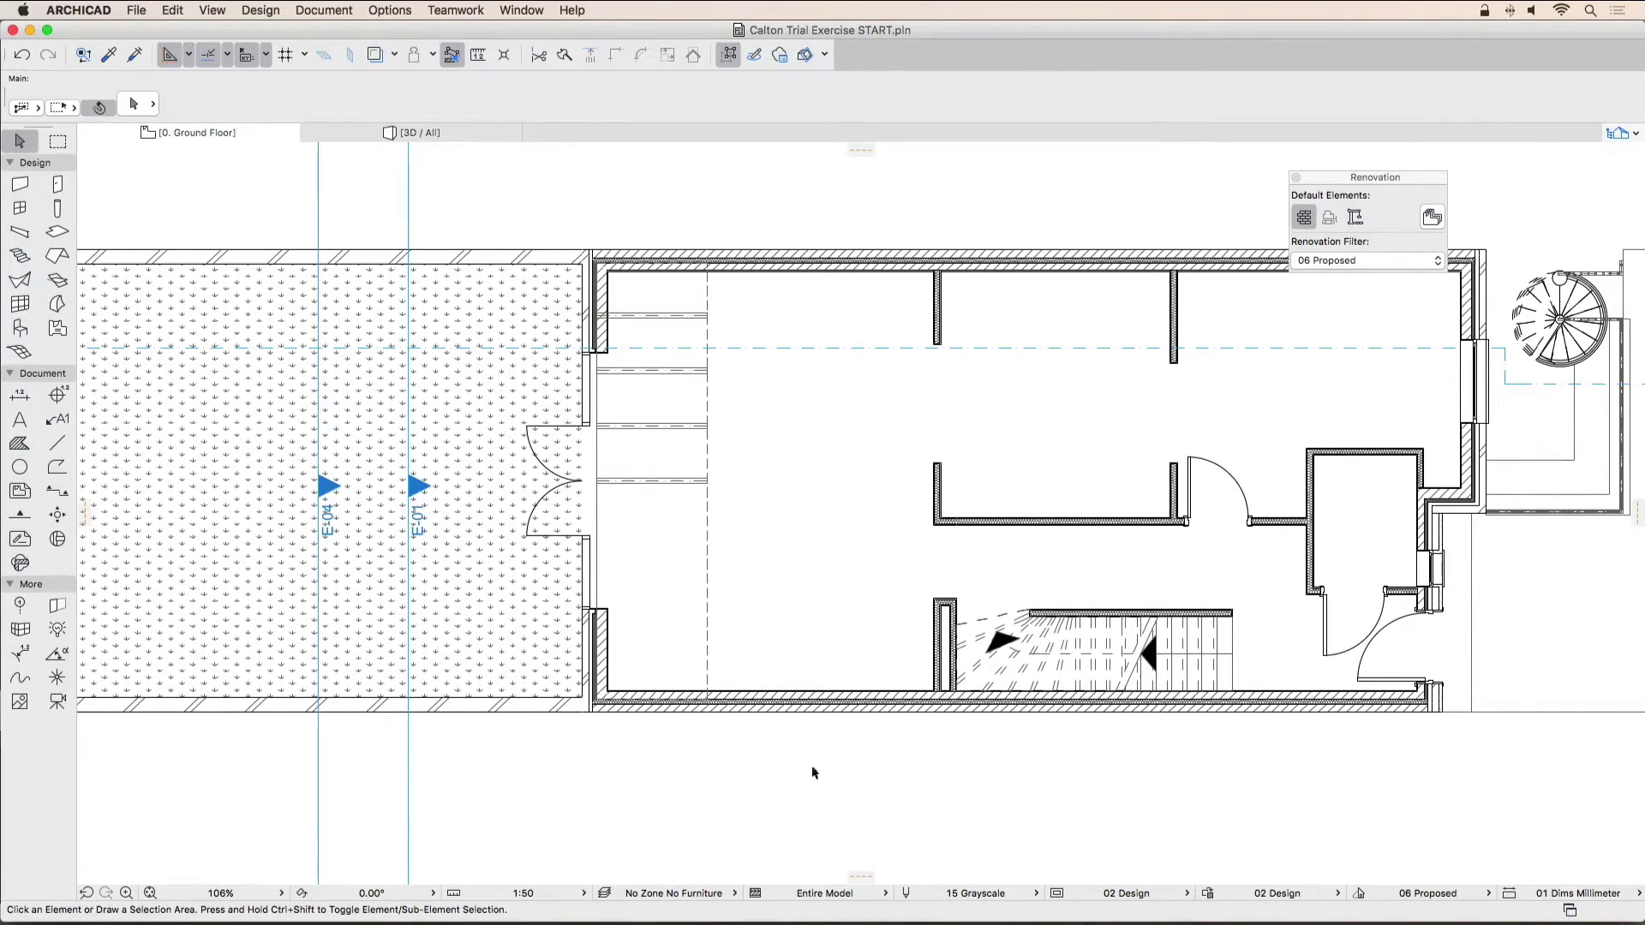
Step: Multiply the lowest rafter with the same 750 mm spacing down to the rear wall
left_click(686, 481)
left_click(176, 10)
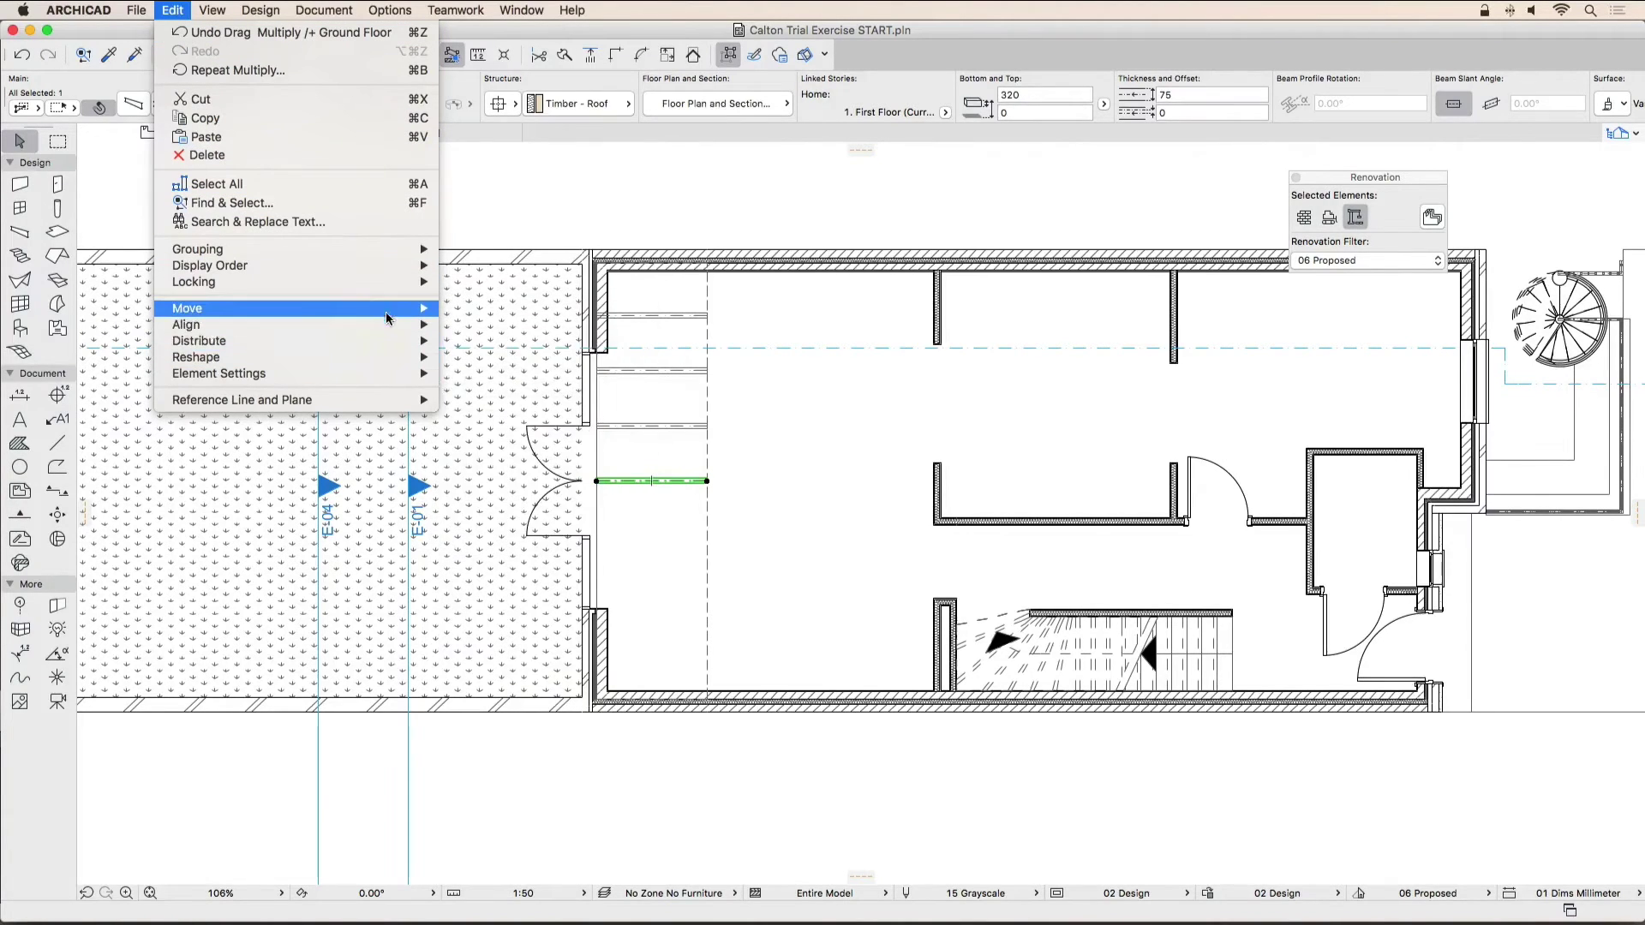
mouse_move(387, 310)
left_click(581, 497)
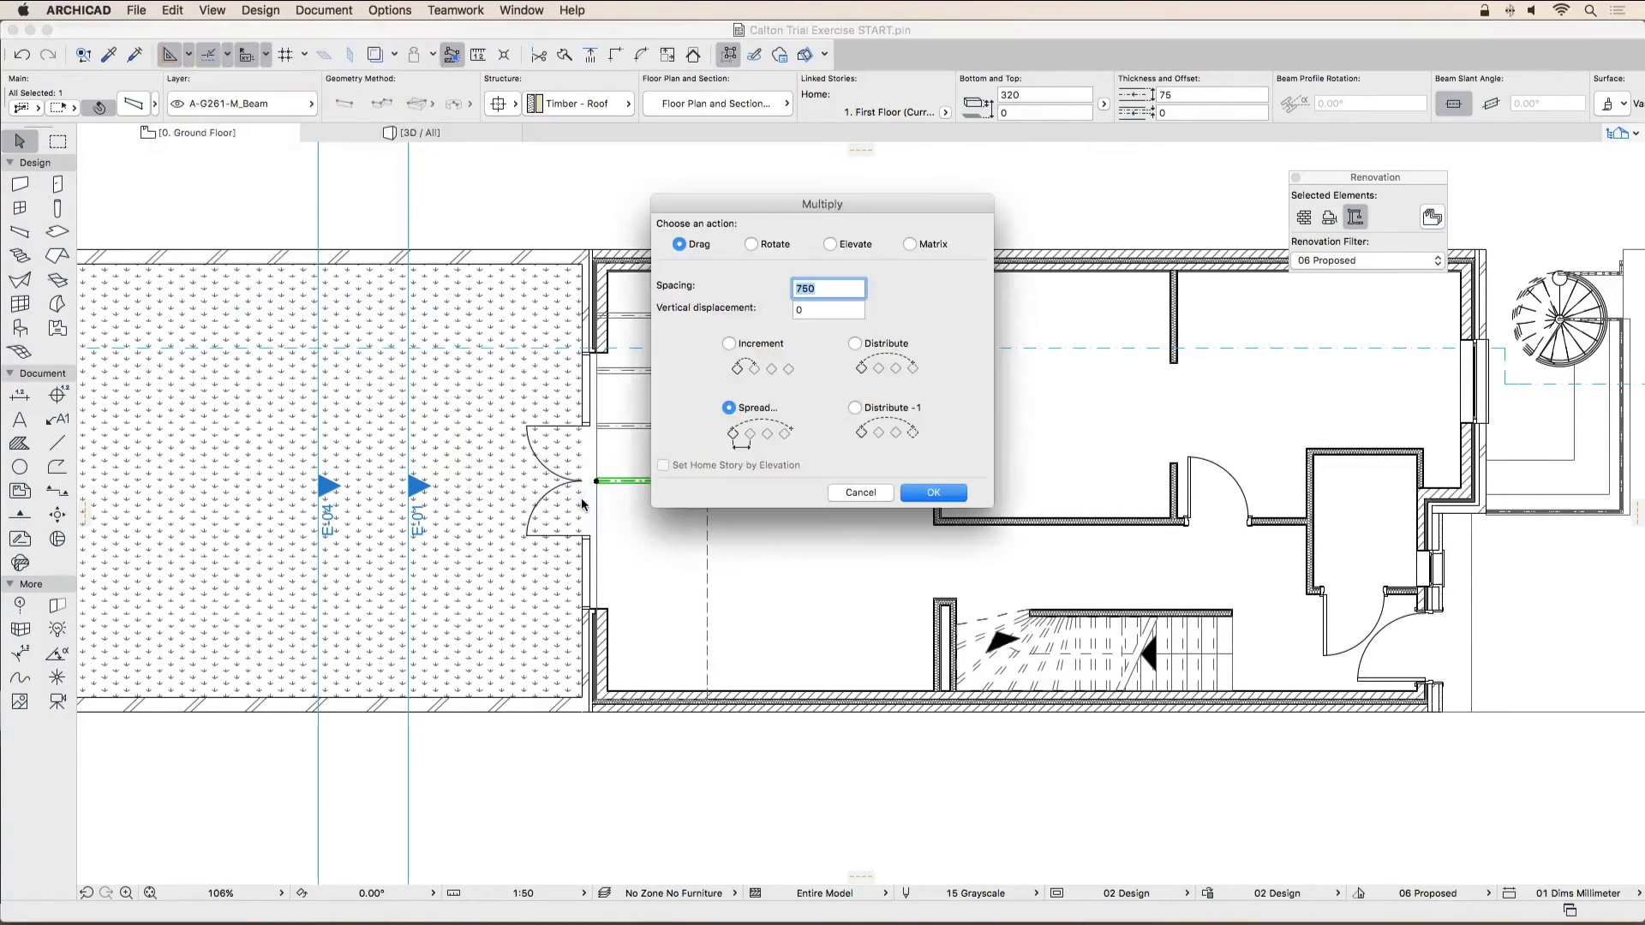
left_click(938, 493)
left_click(707, 481)
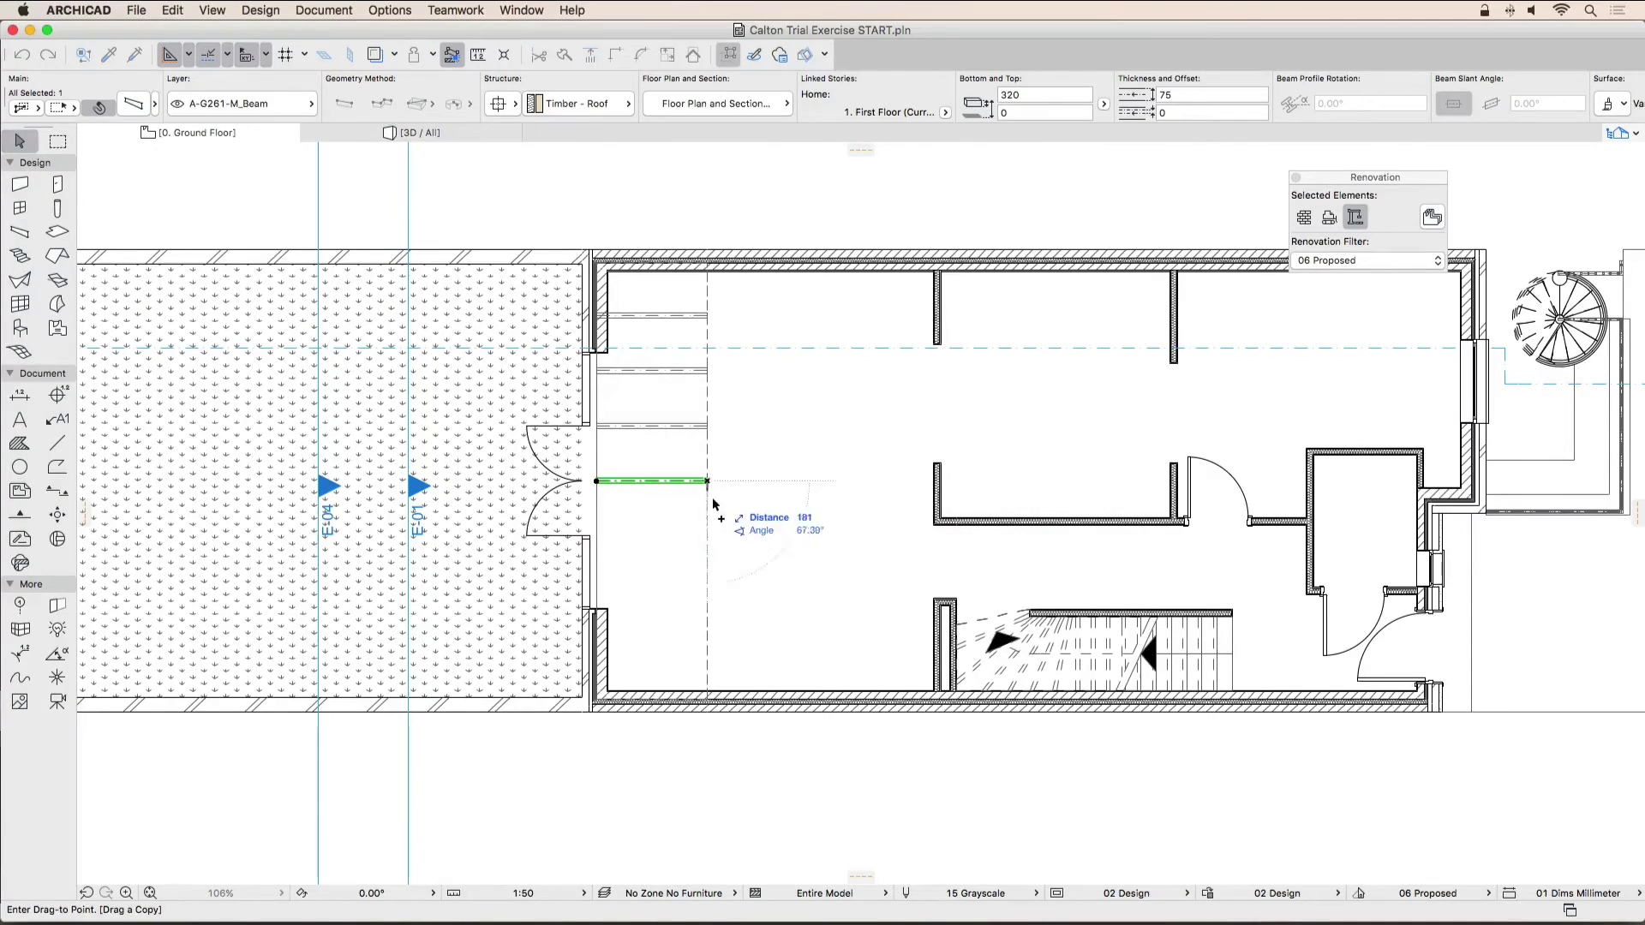
left_click(708, 674)
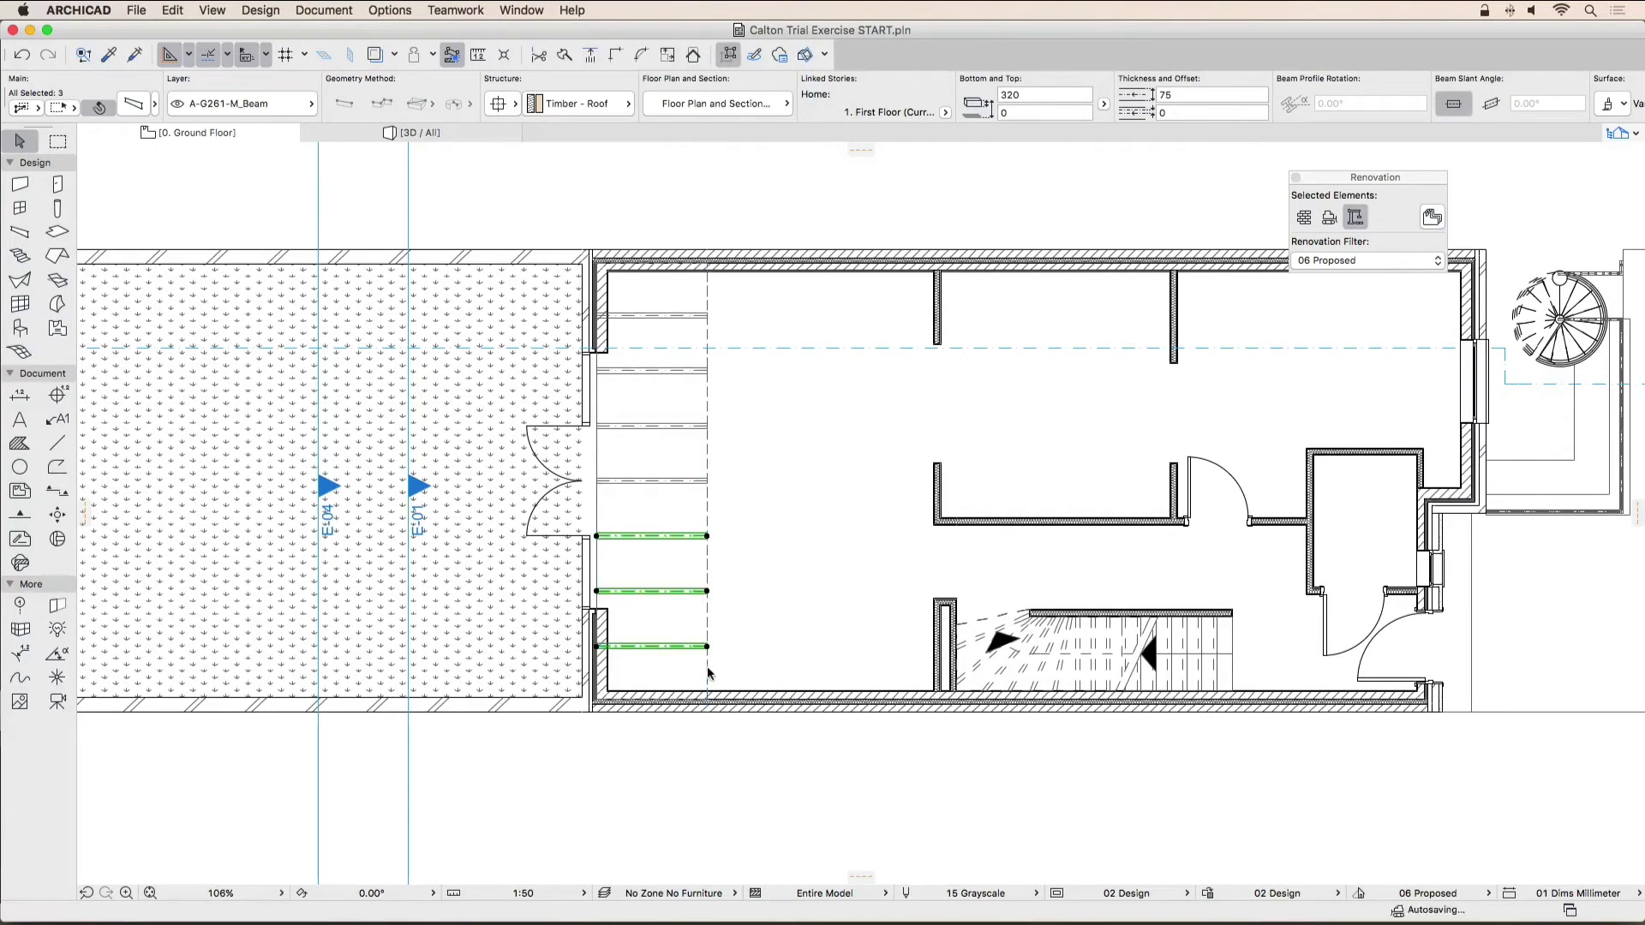
left_click(738, 771)
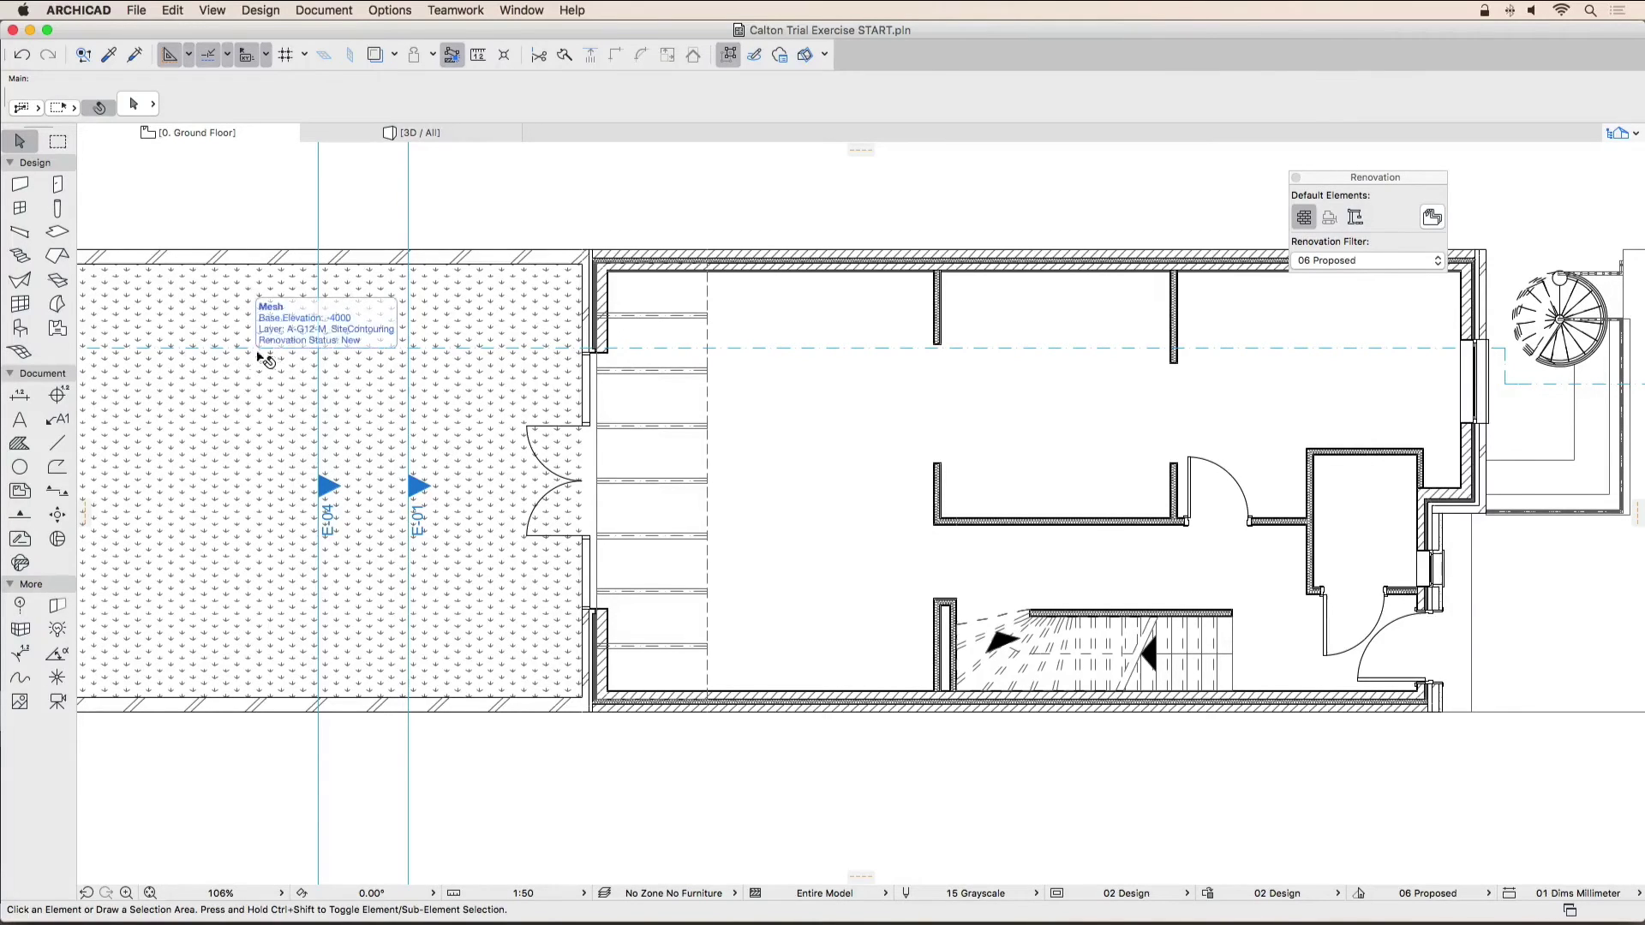
Step: Place a 500 x 900 Skylight Pivot Hung 20 from the New skylights favourite near the roof's top end, rotated 90°
left_click(57, 282)
left_click(70, 280)
left_click(137, 395)
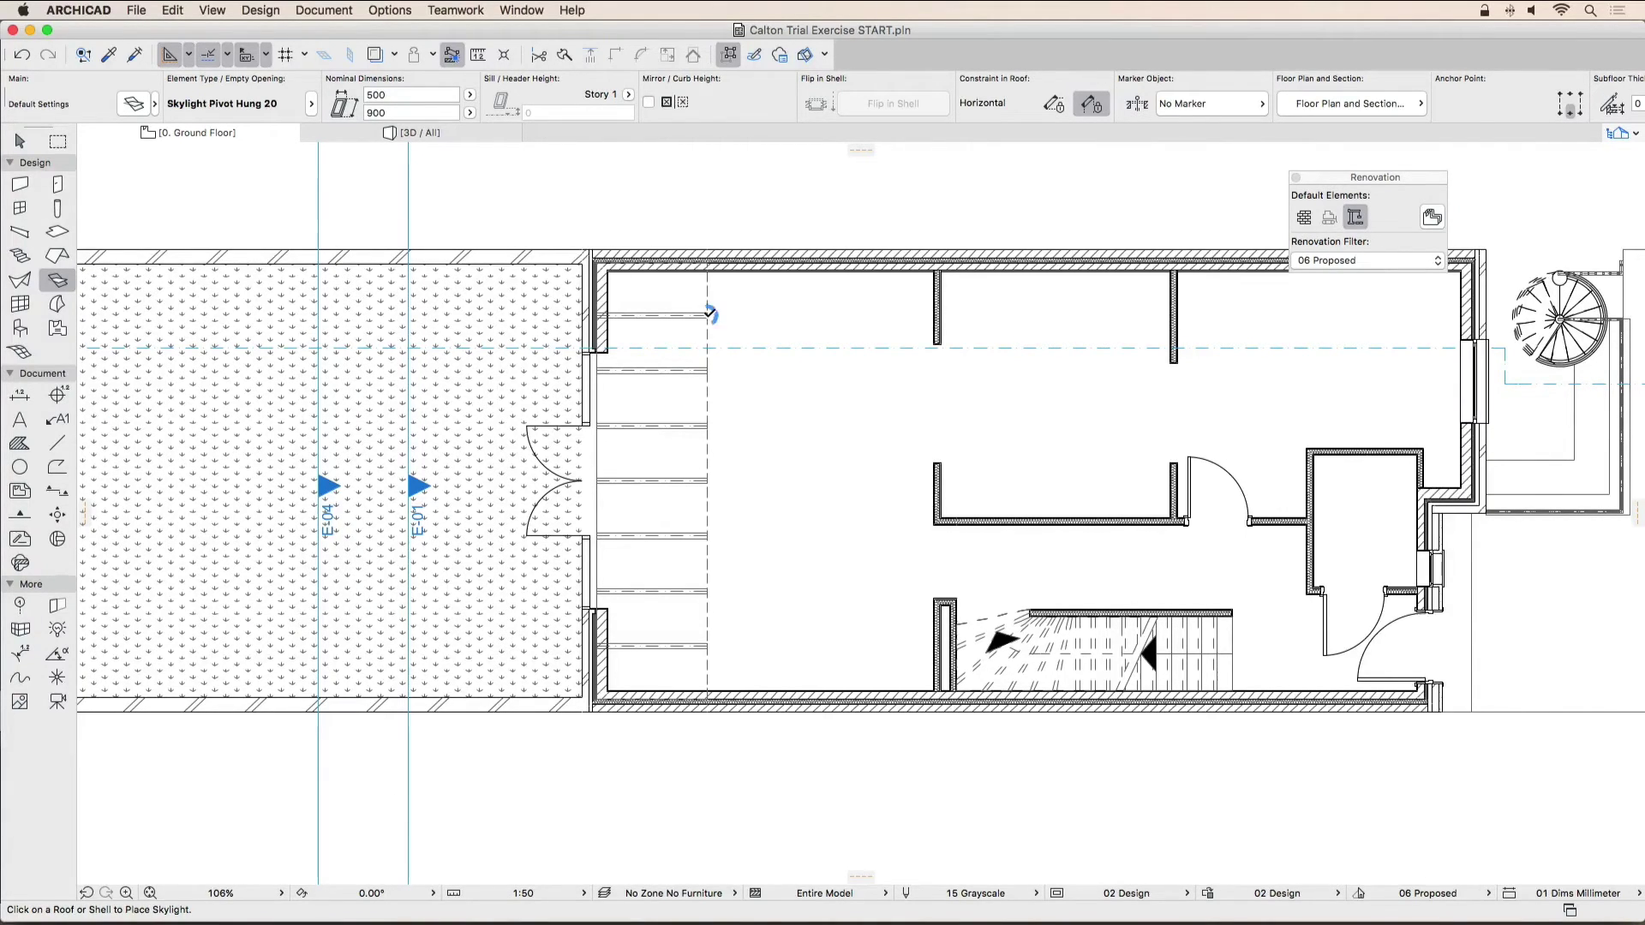
left_click(708, 368)
left_click(679, 342)
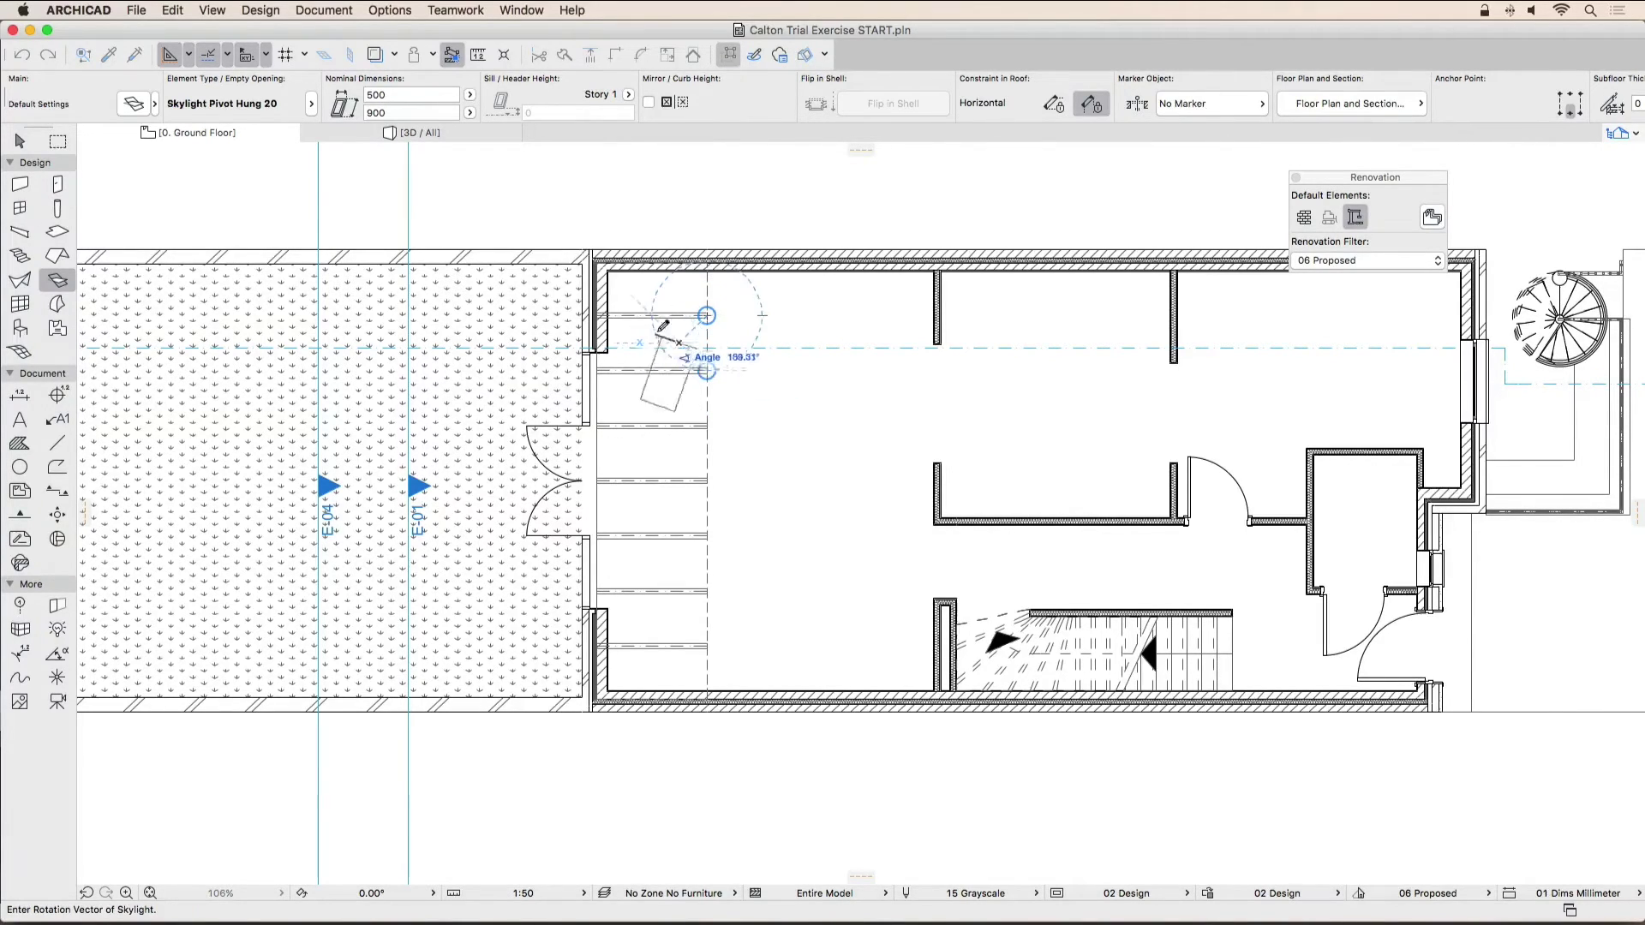
left_click(685, 178)
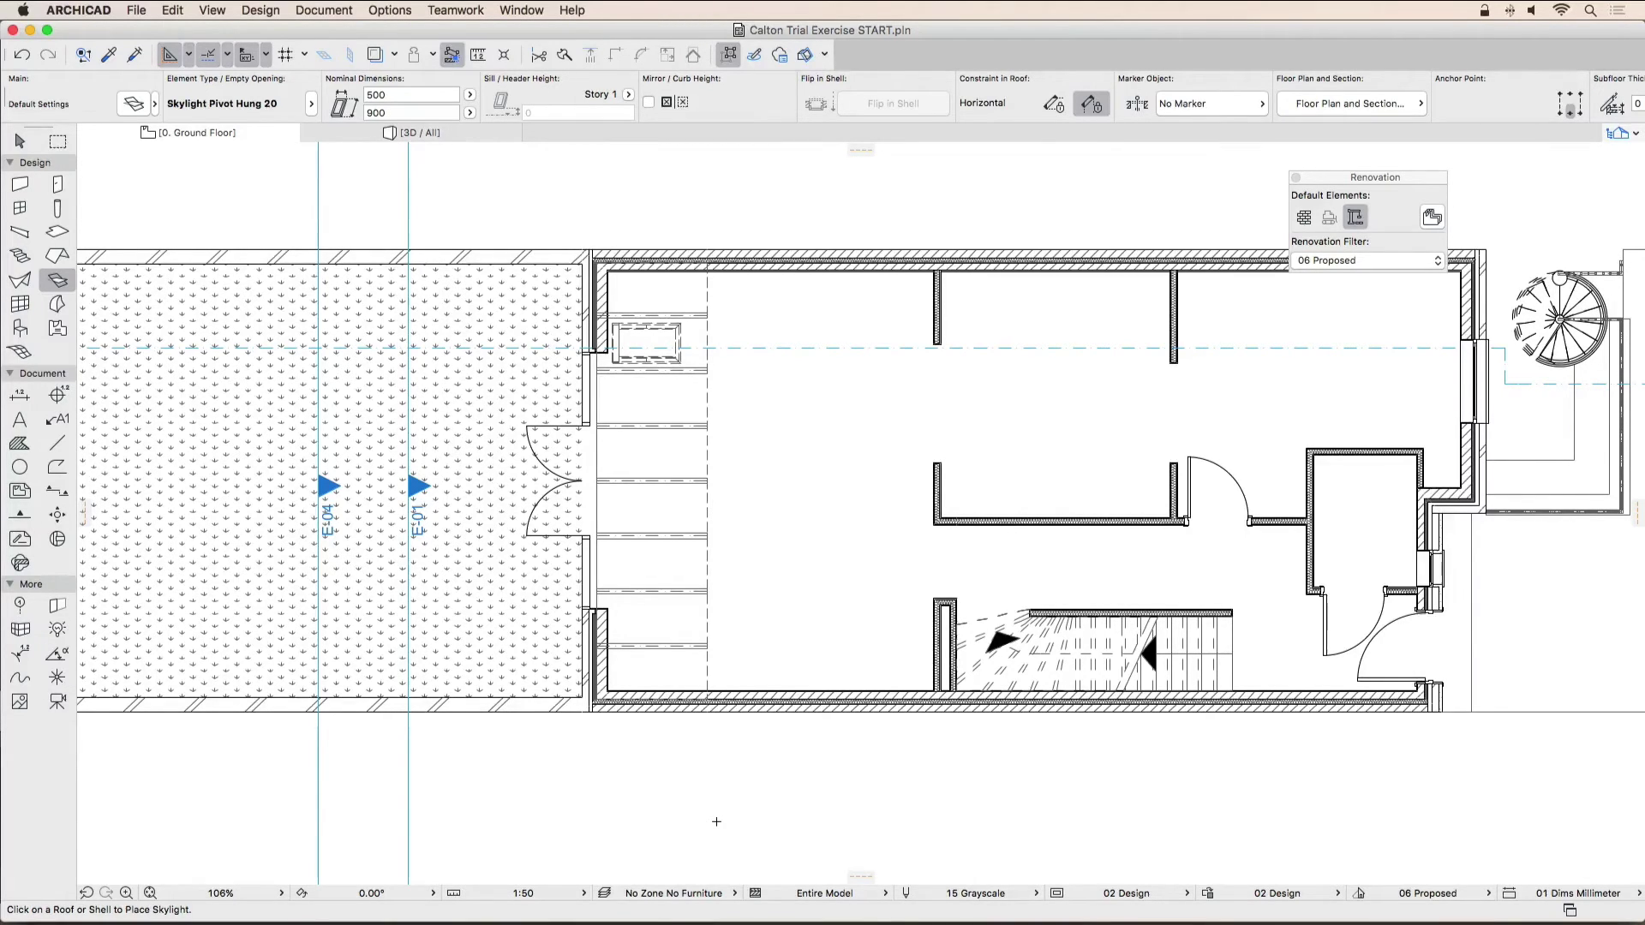
Step: Multiply the skylight with Spread so six skylights run evenly down the roof between the rafters
left_click(19, 141)
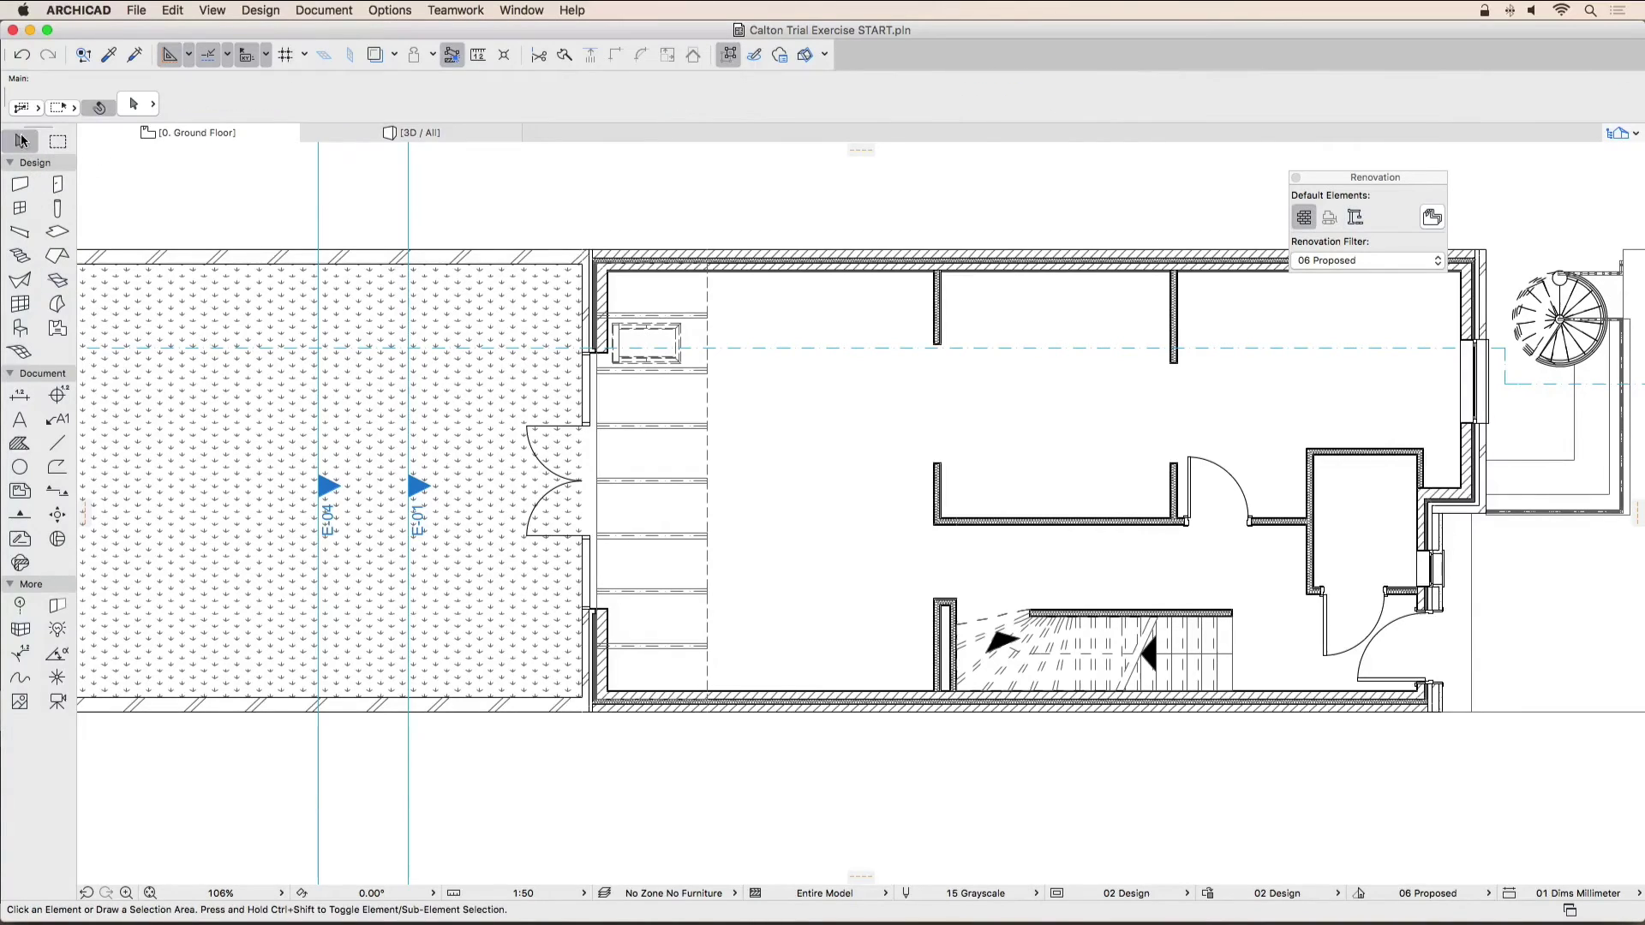
left_click(632, 341)
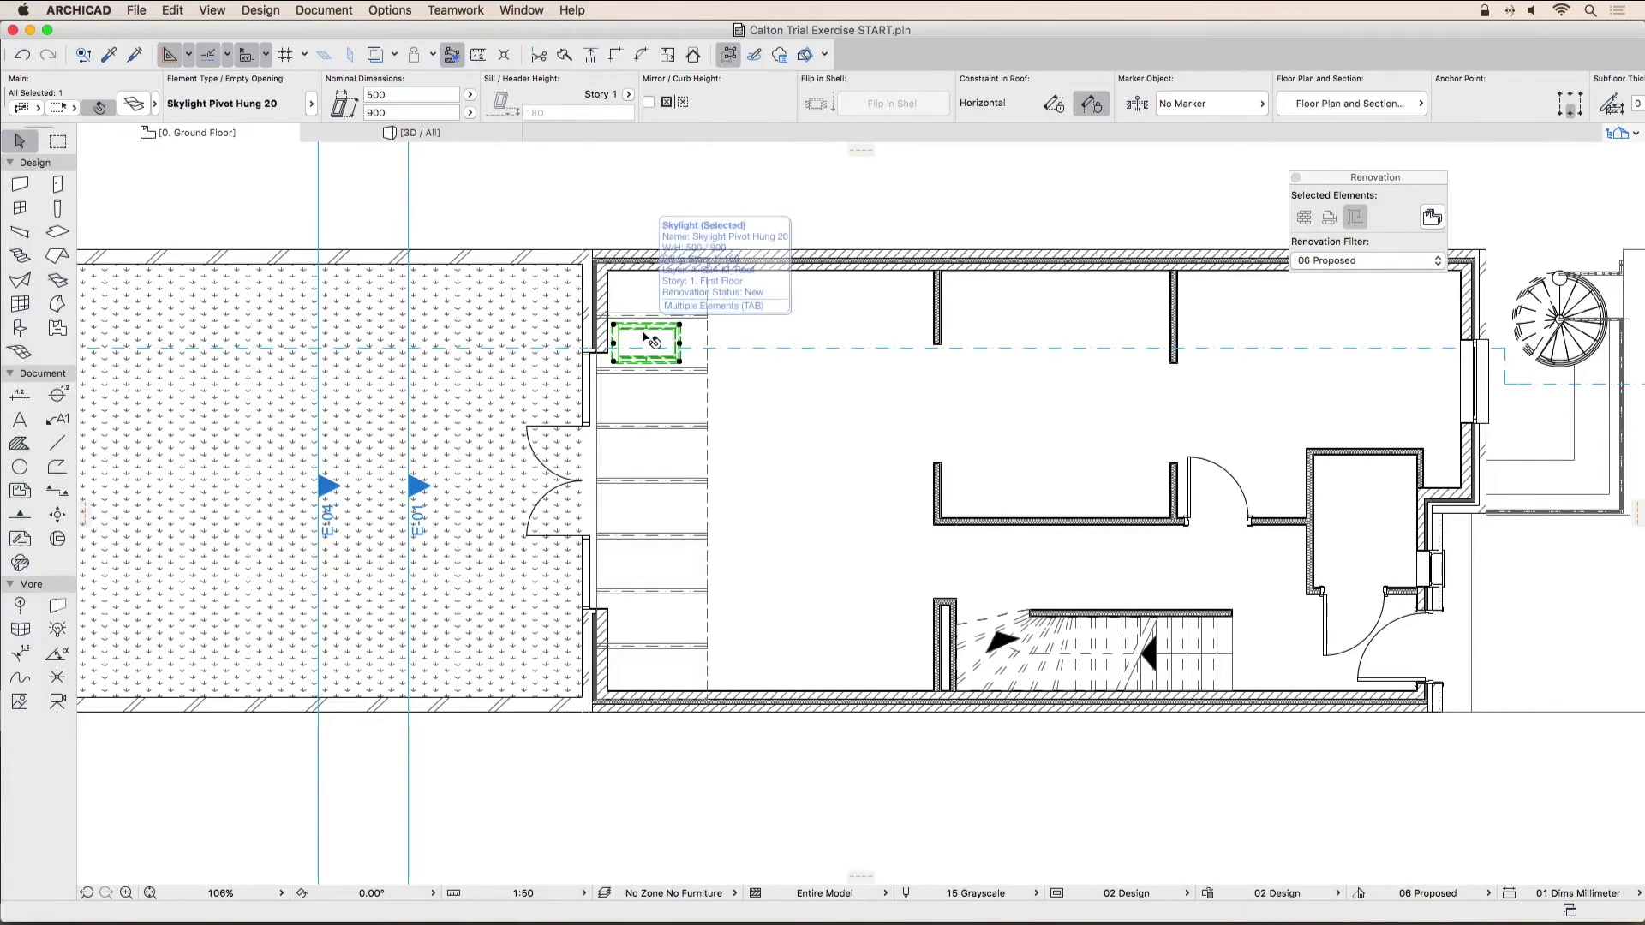
left_click(172, 10)
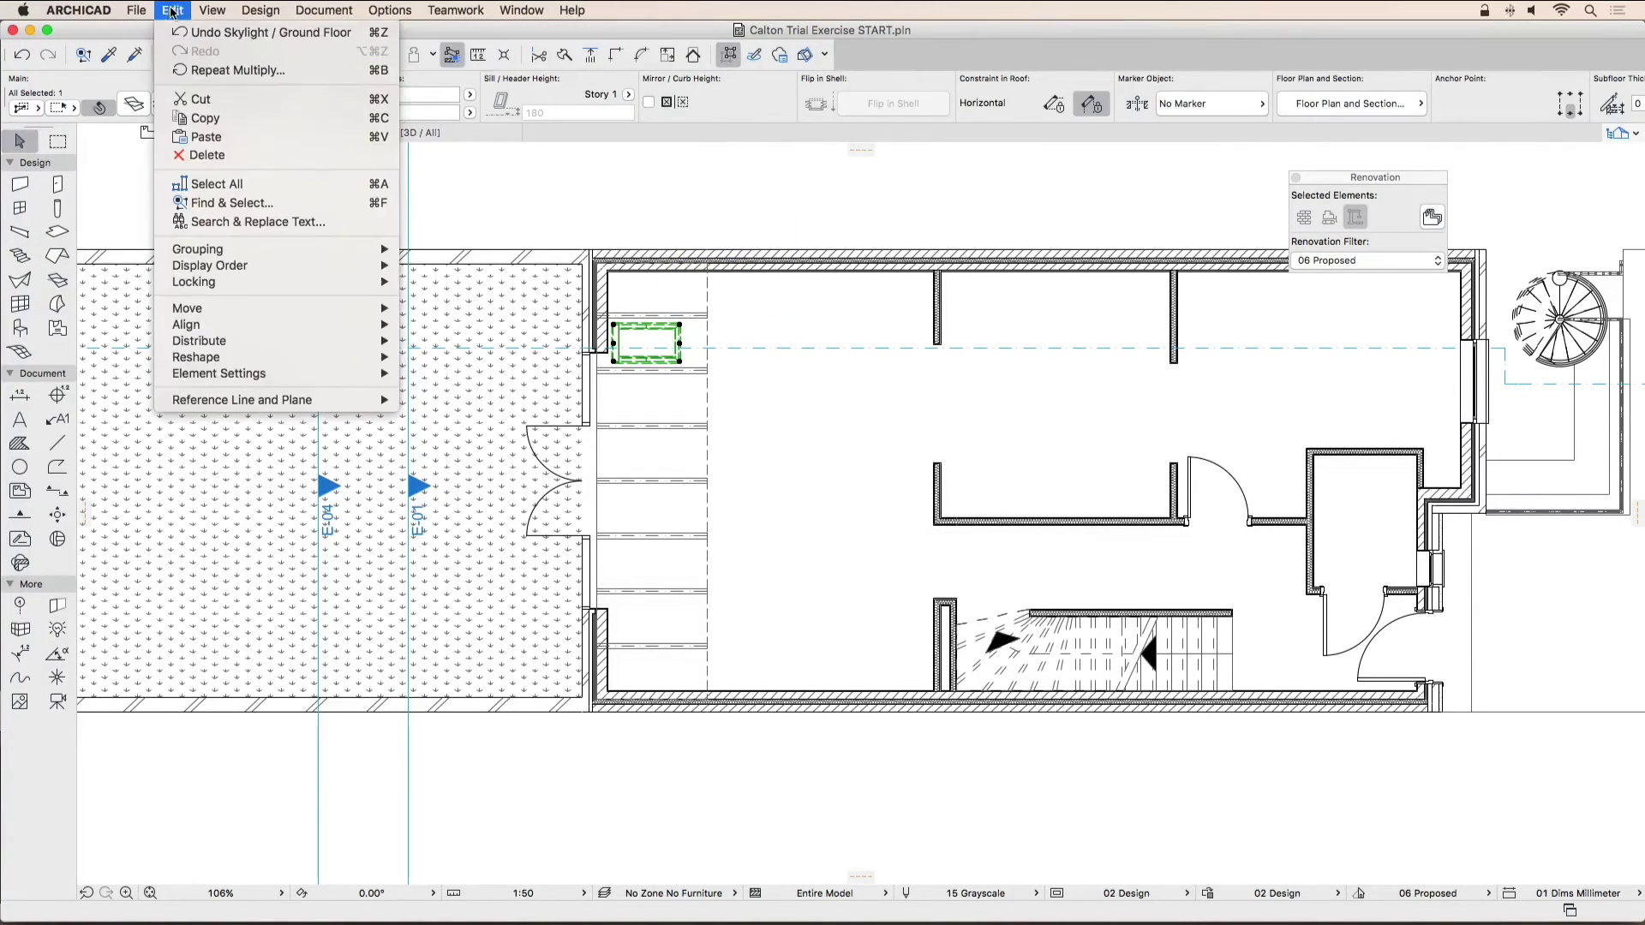
mouse_move(259, 314)
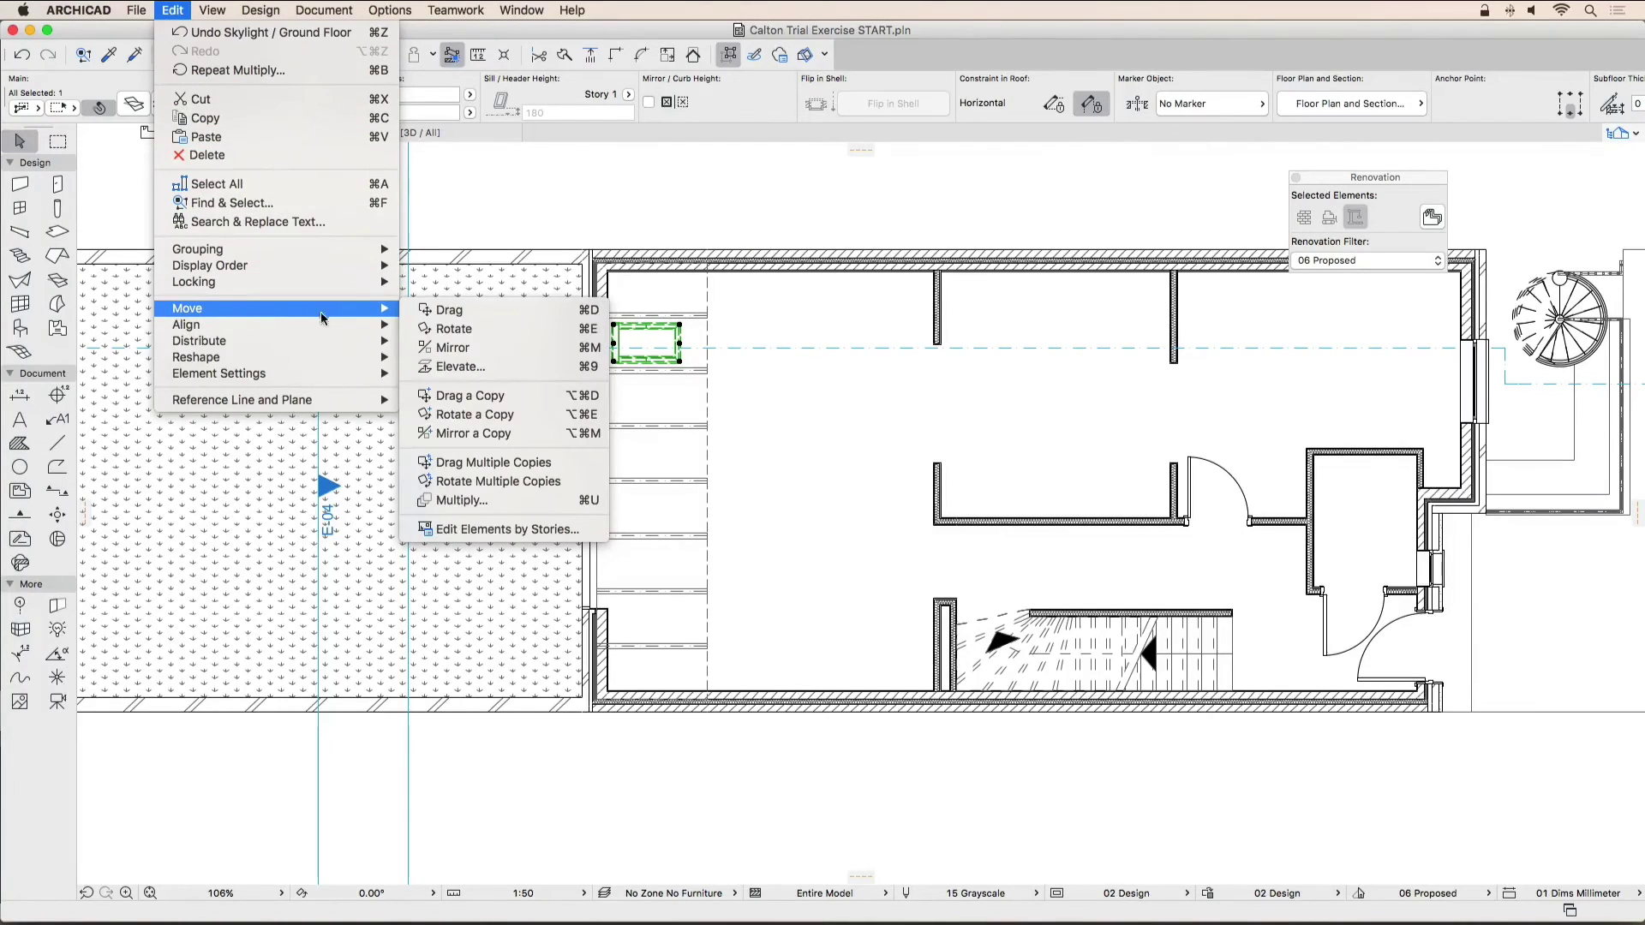
left_click(521, 501)
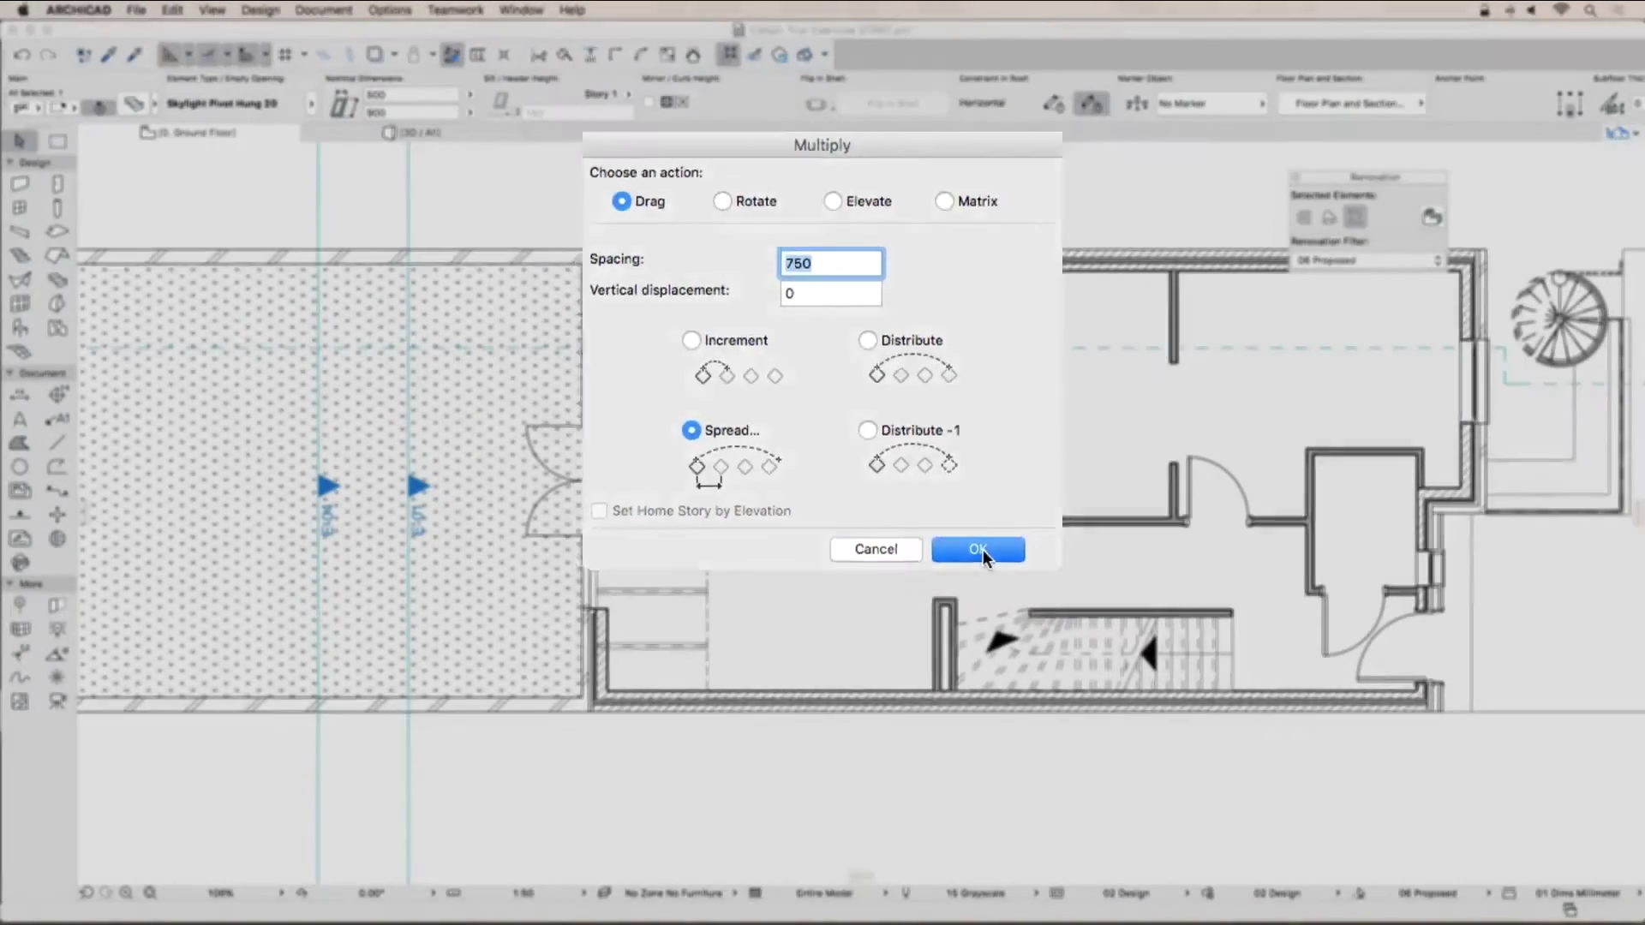
left_click(1056, 640)
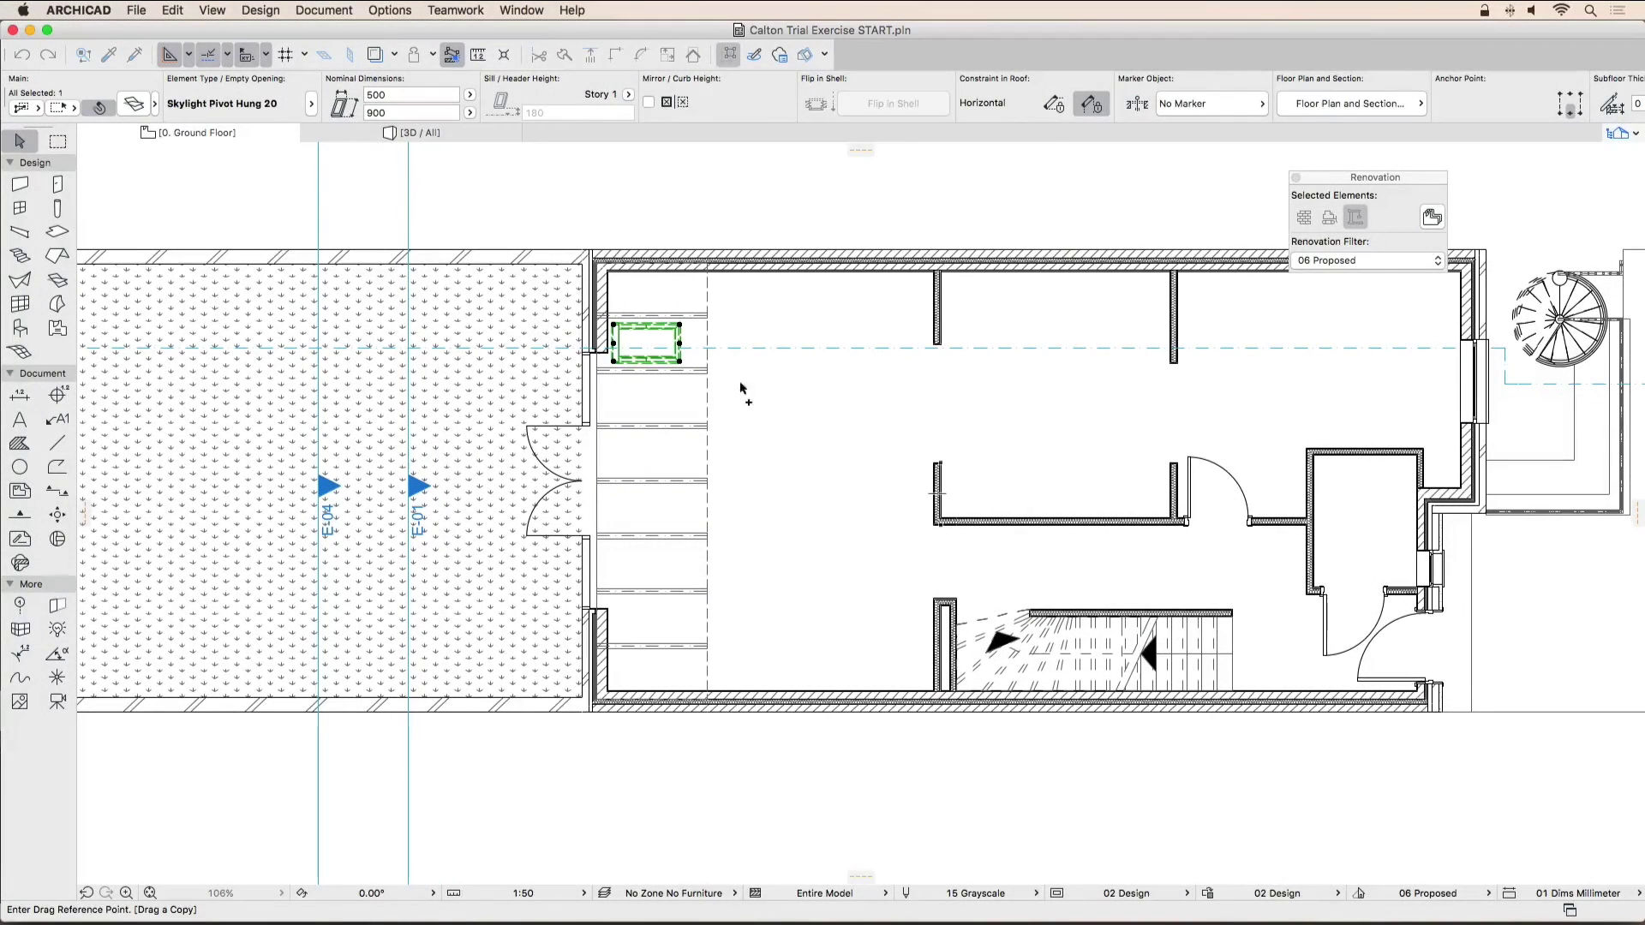
left_click(680, 325)
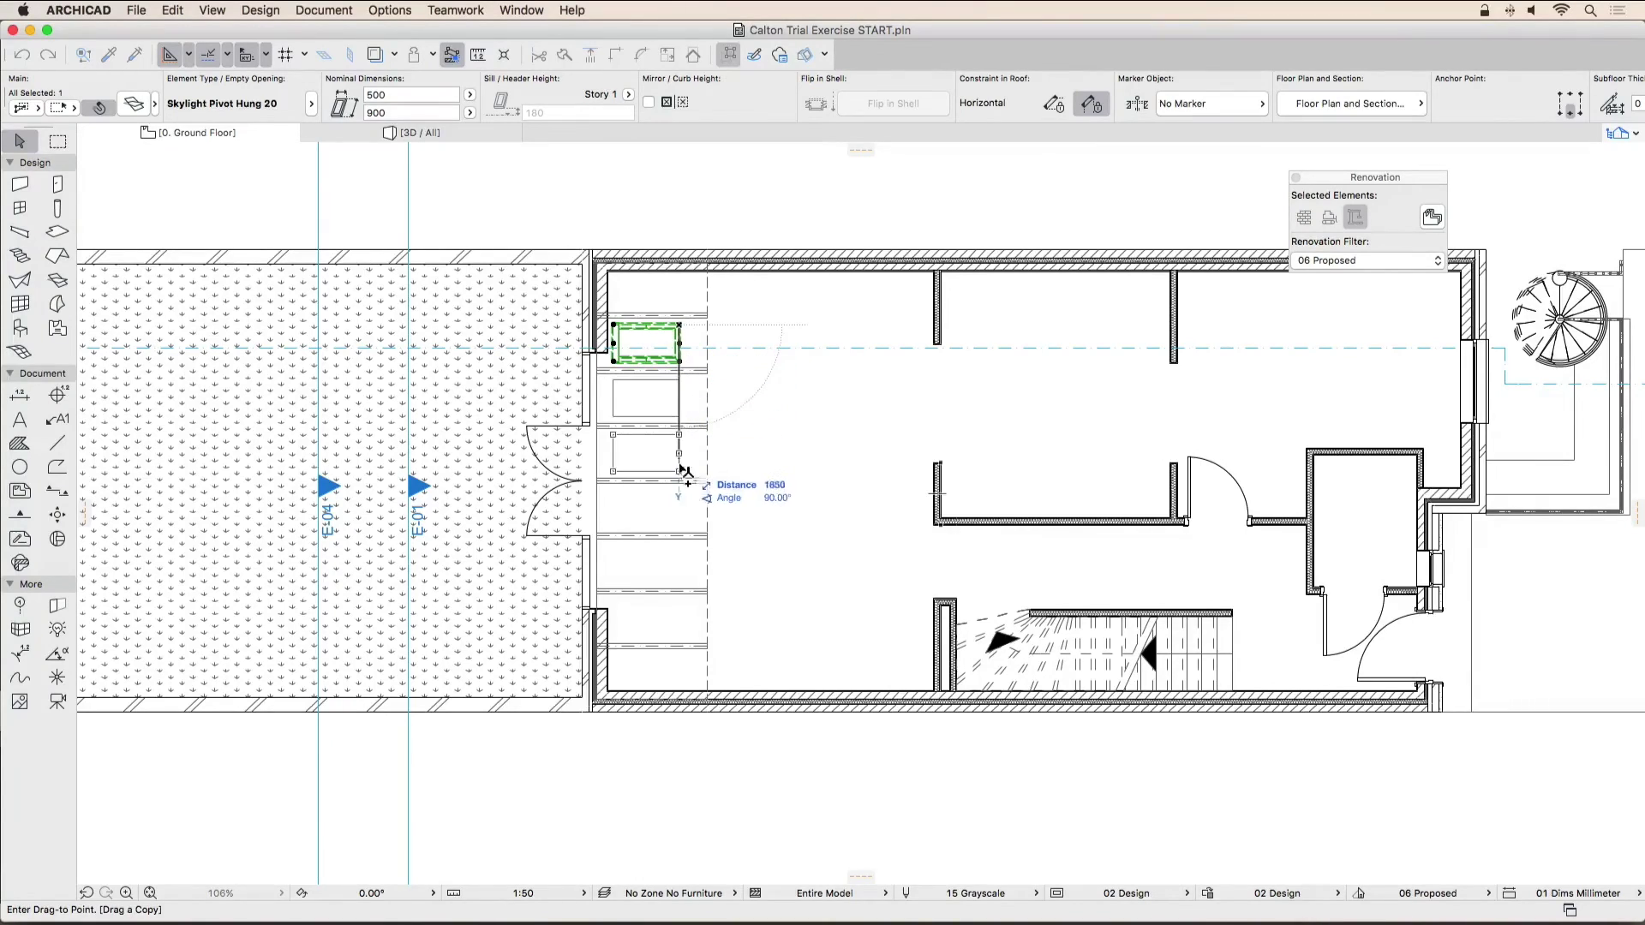
left_click(683, 634)
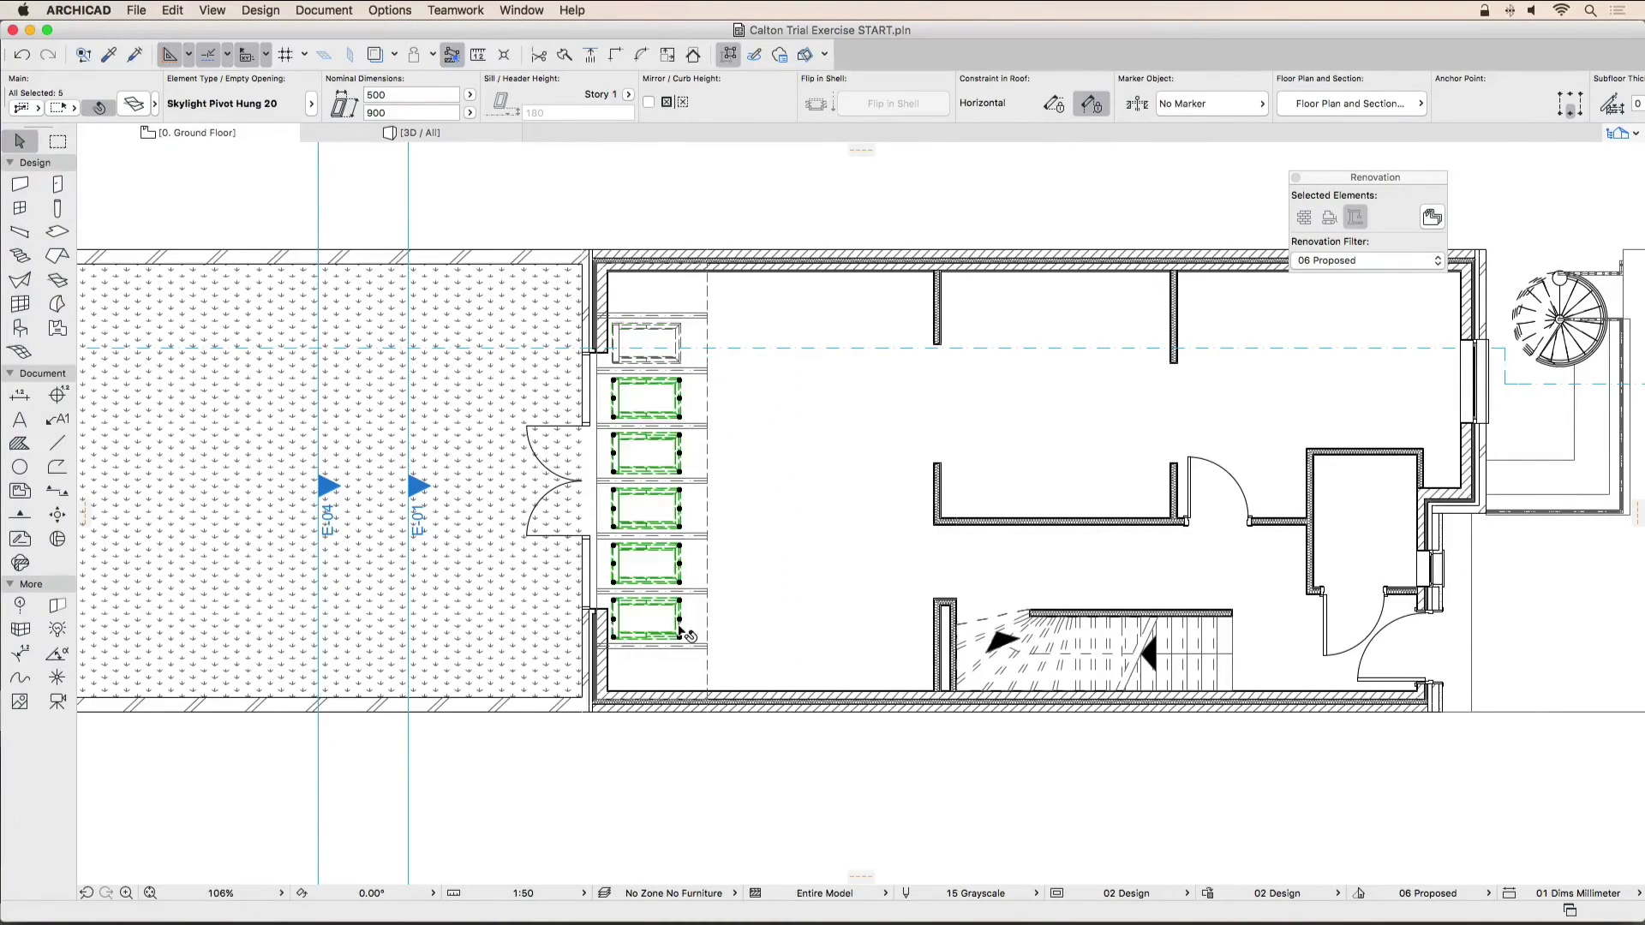
left_click(722, 784)
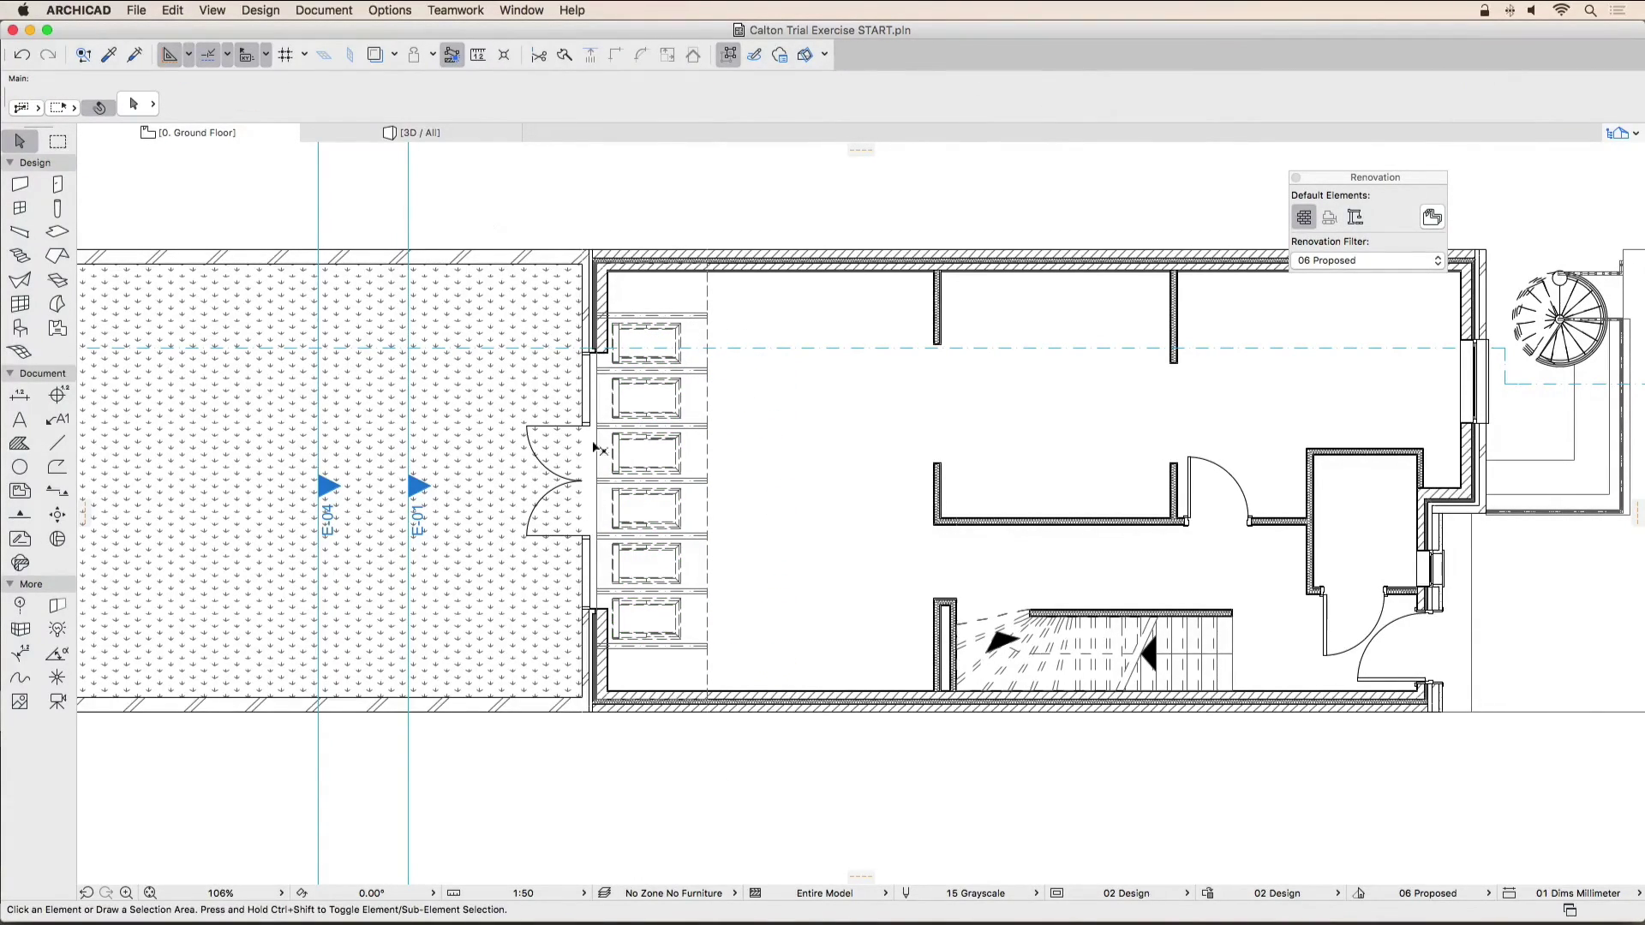
Step: Show the model in the 3D / All window with the 06 Proposed renovation filter
left_click(454, 134)
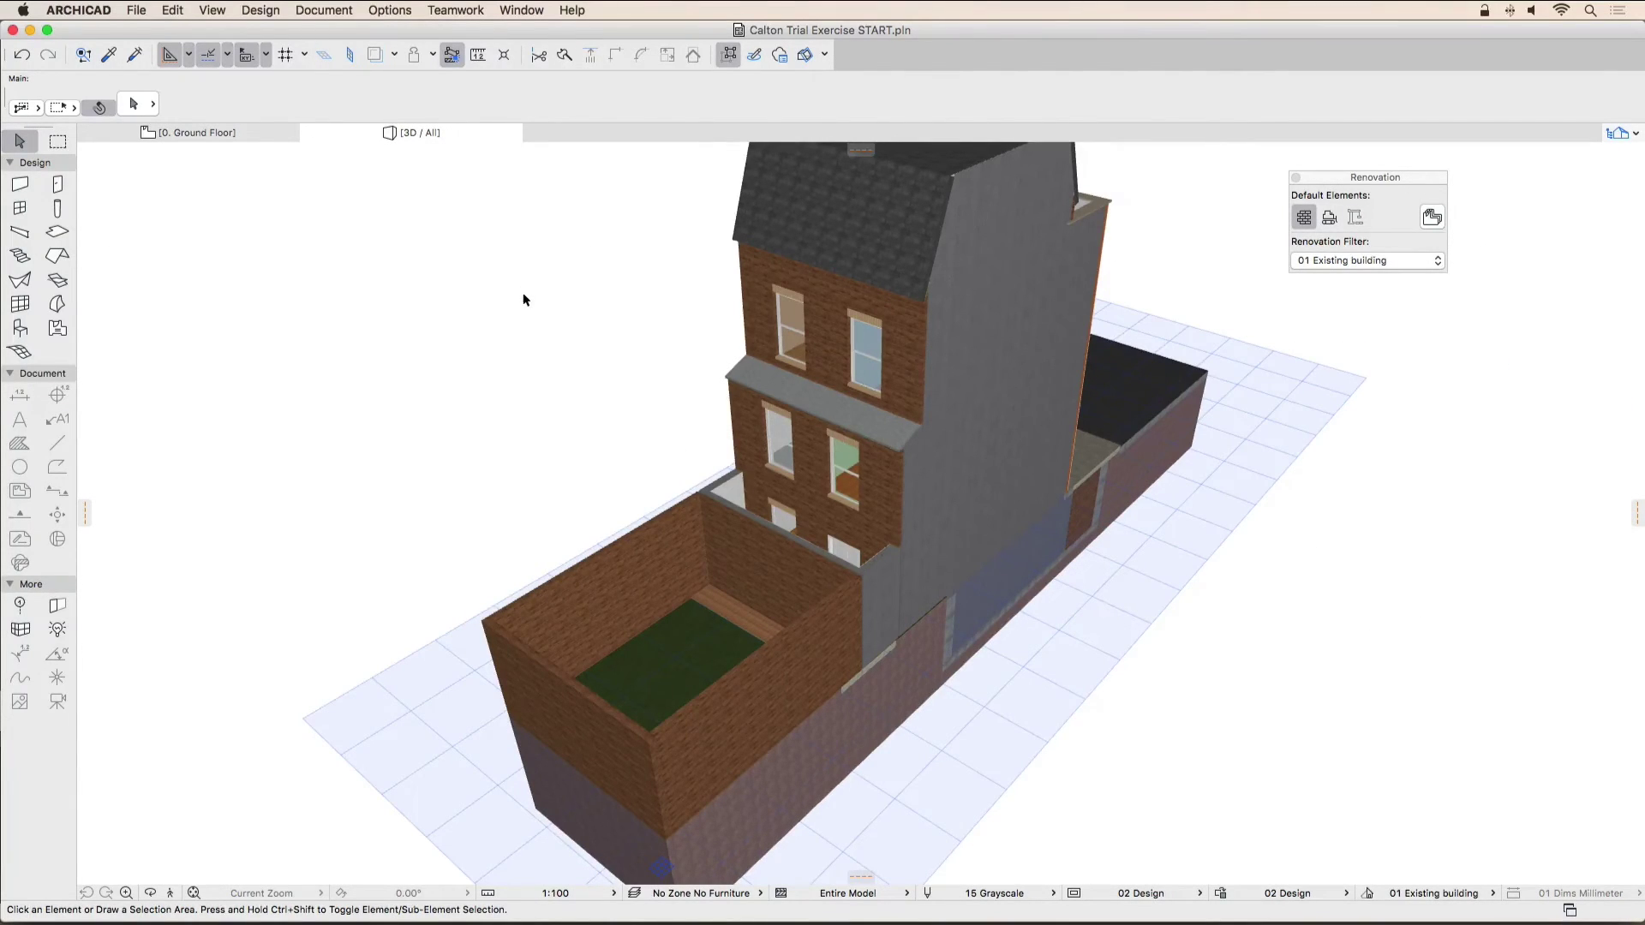
left_click(1400, 260)
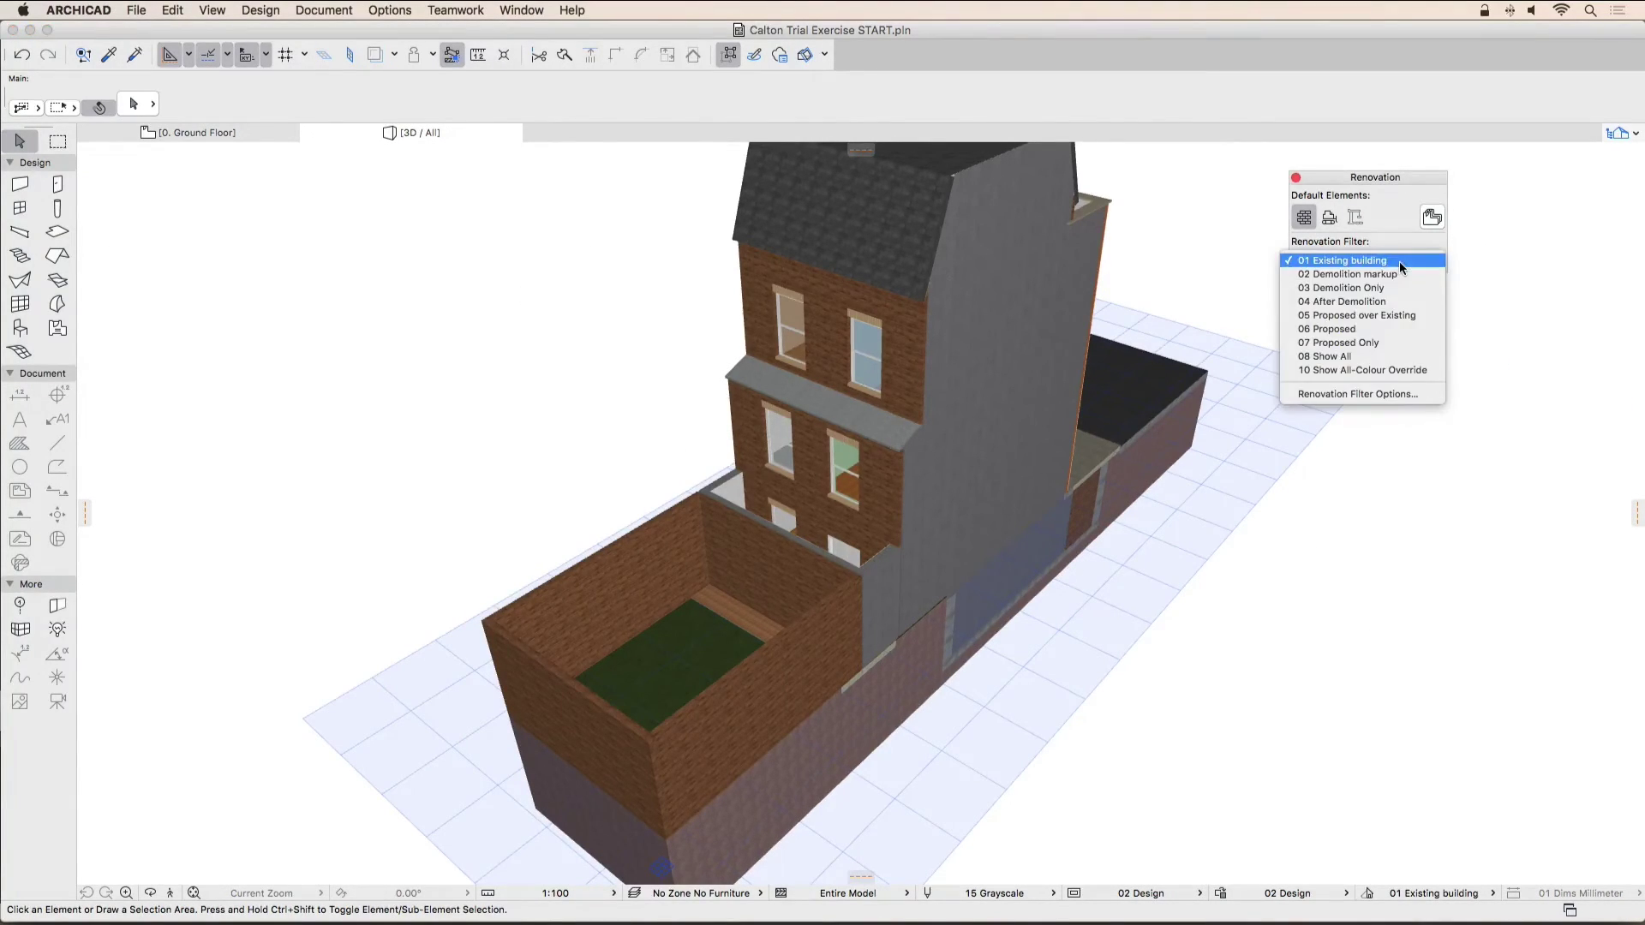
left_click(1386, 330)
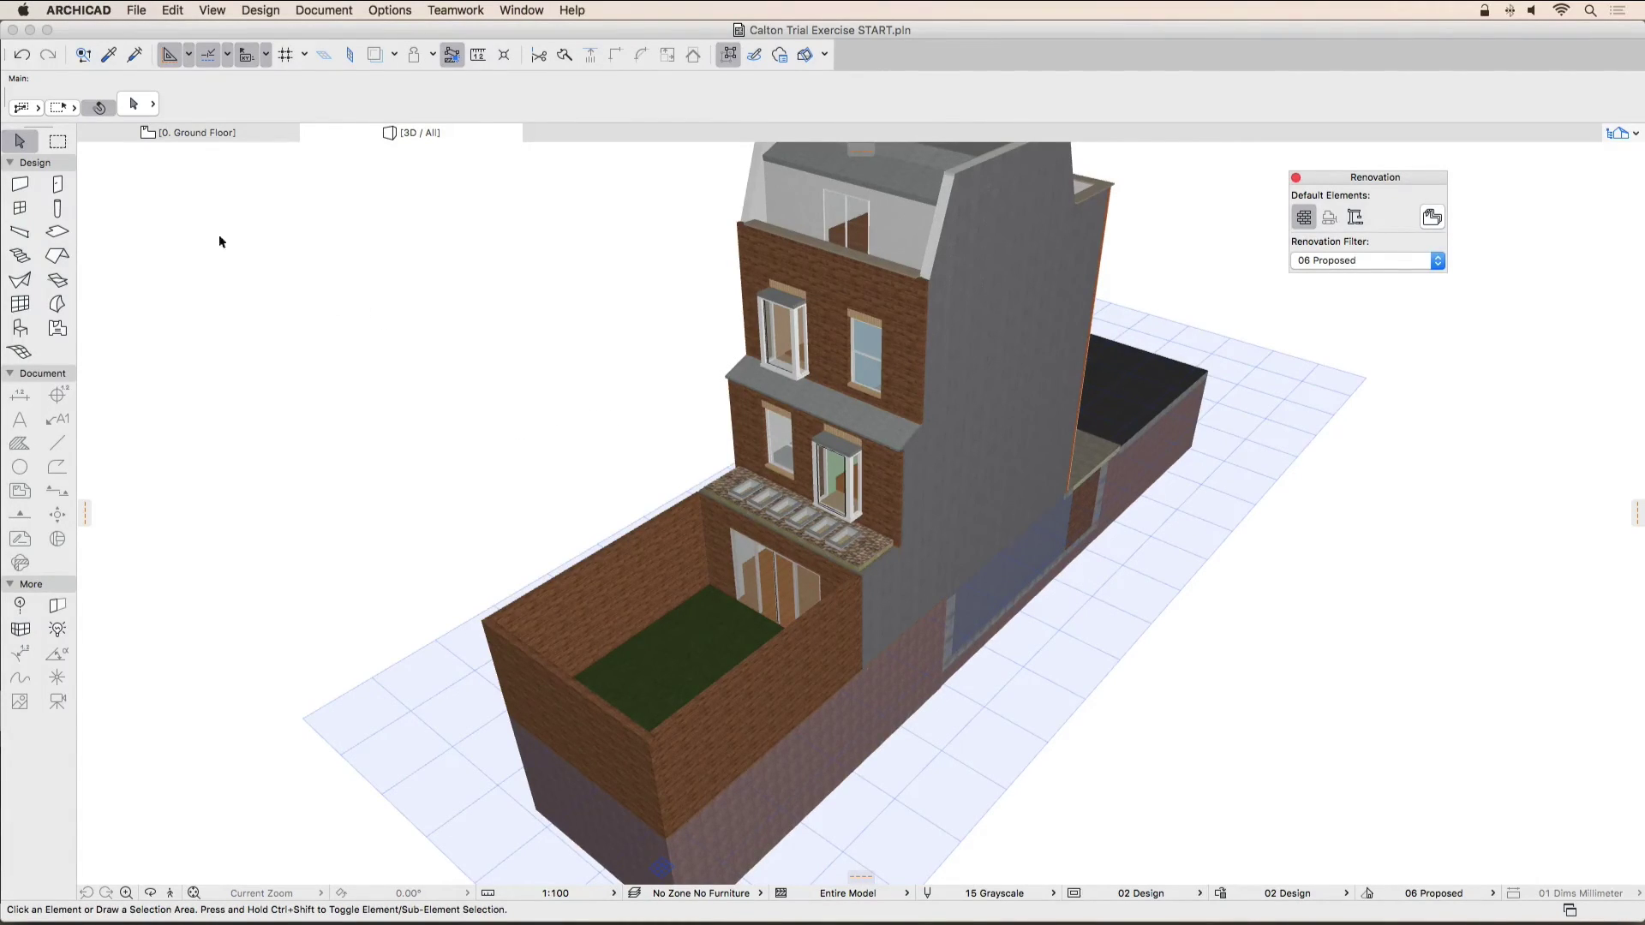
Step: Set up the Wall tool with the Parapet wall favourite and chained polywall geometry
left_click(19, 184)
left_click(21, 184)
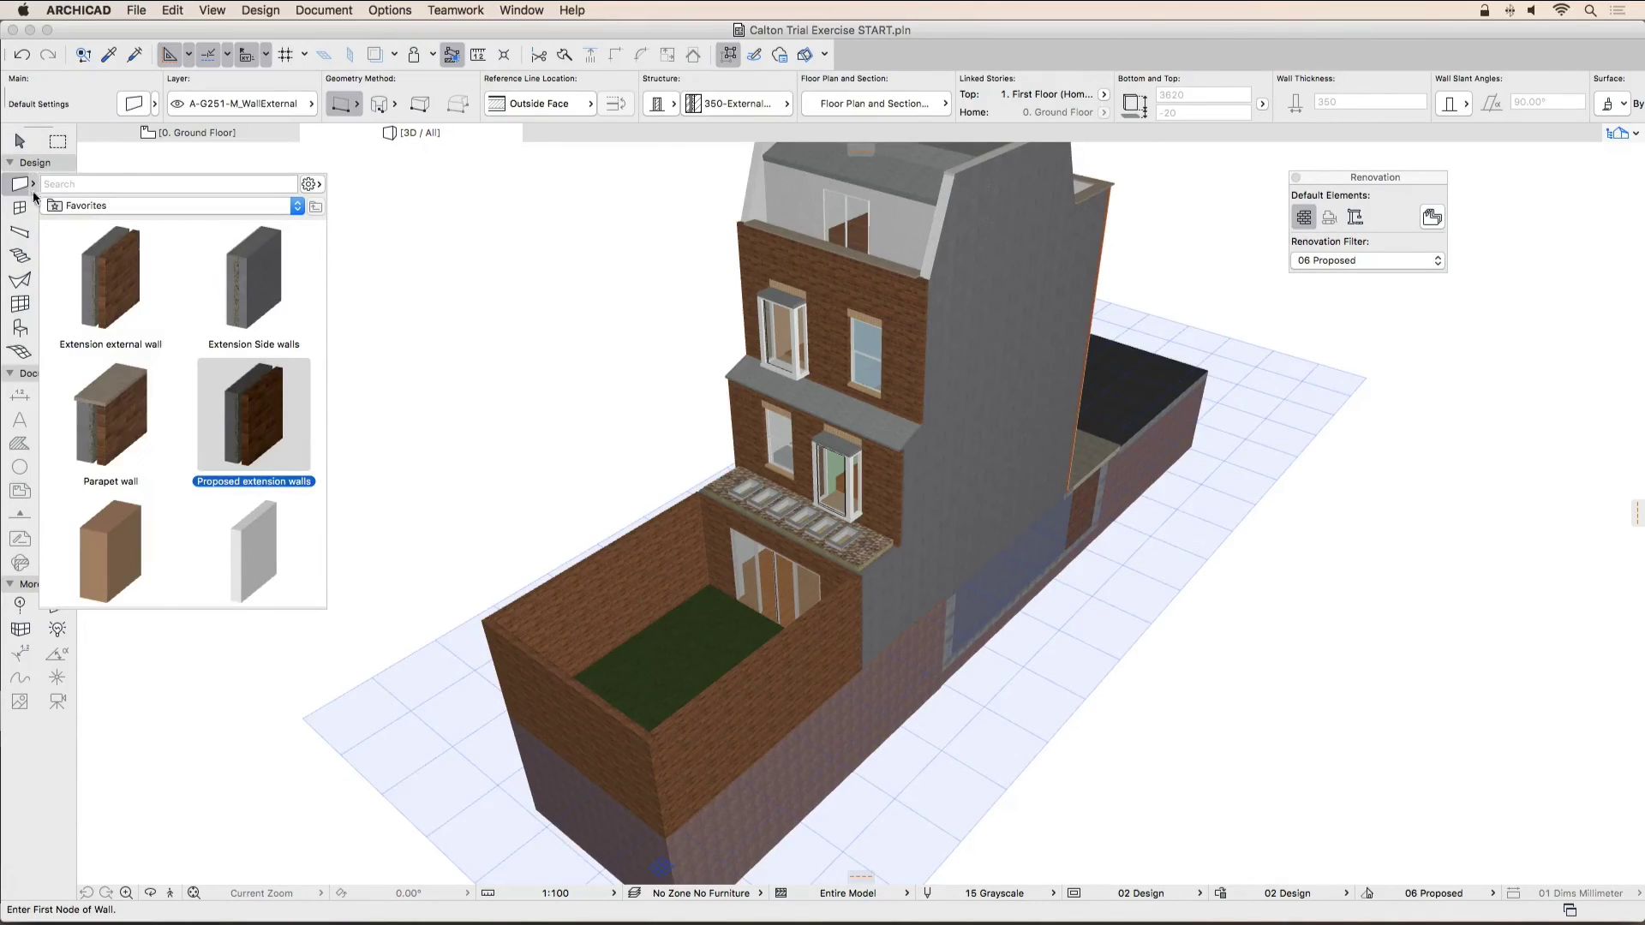
double_click(116, 411)
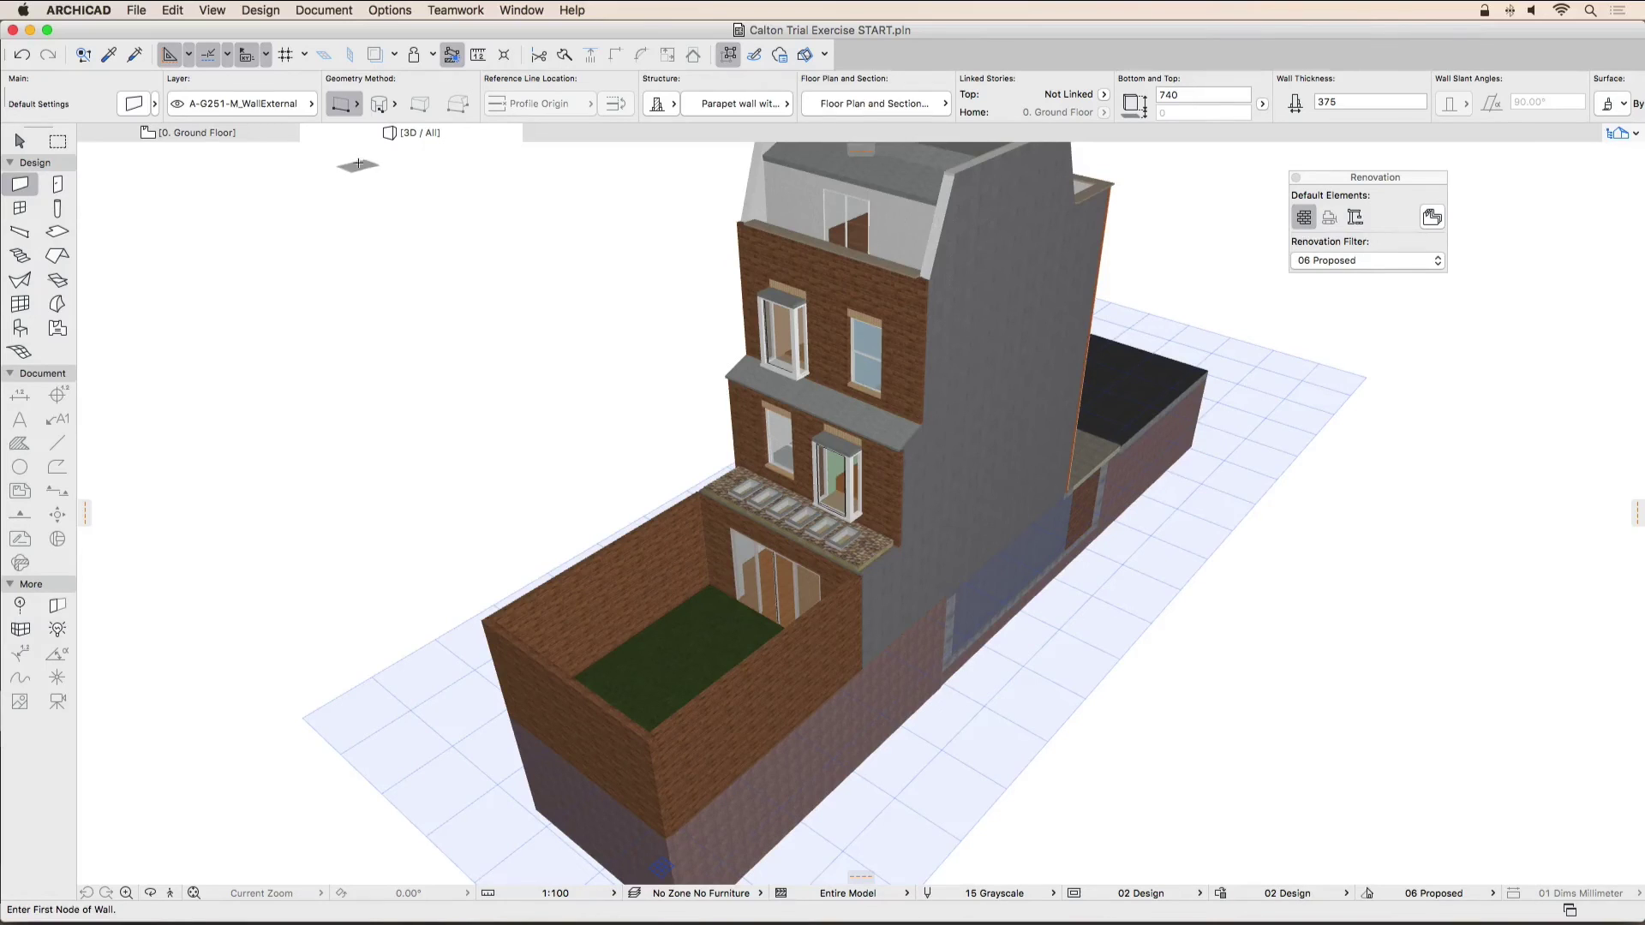
left_click(352, 110)
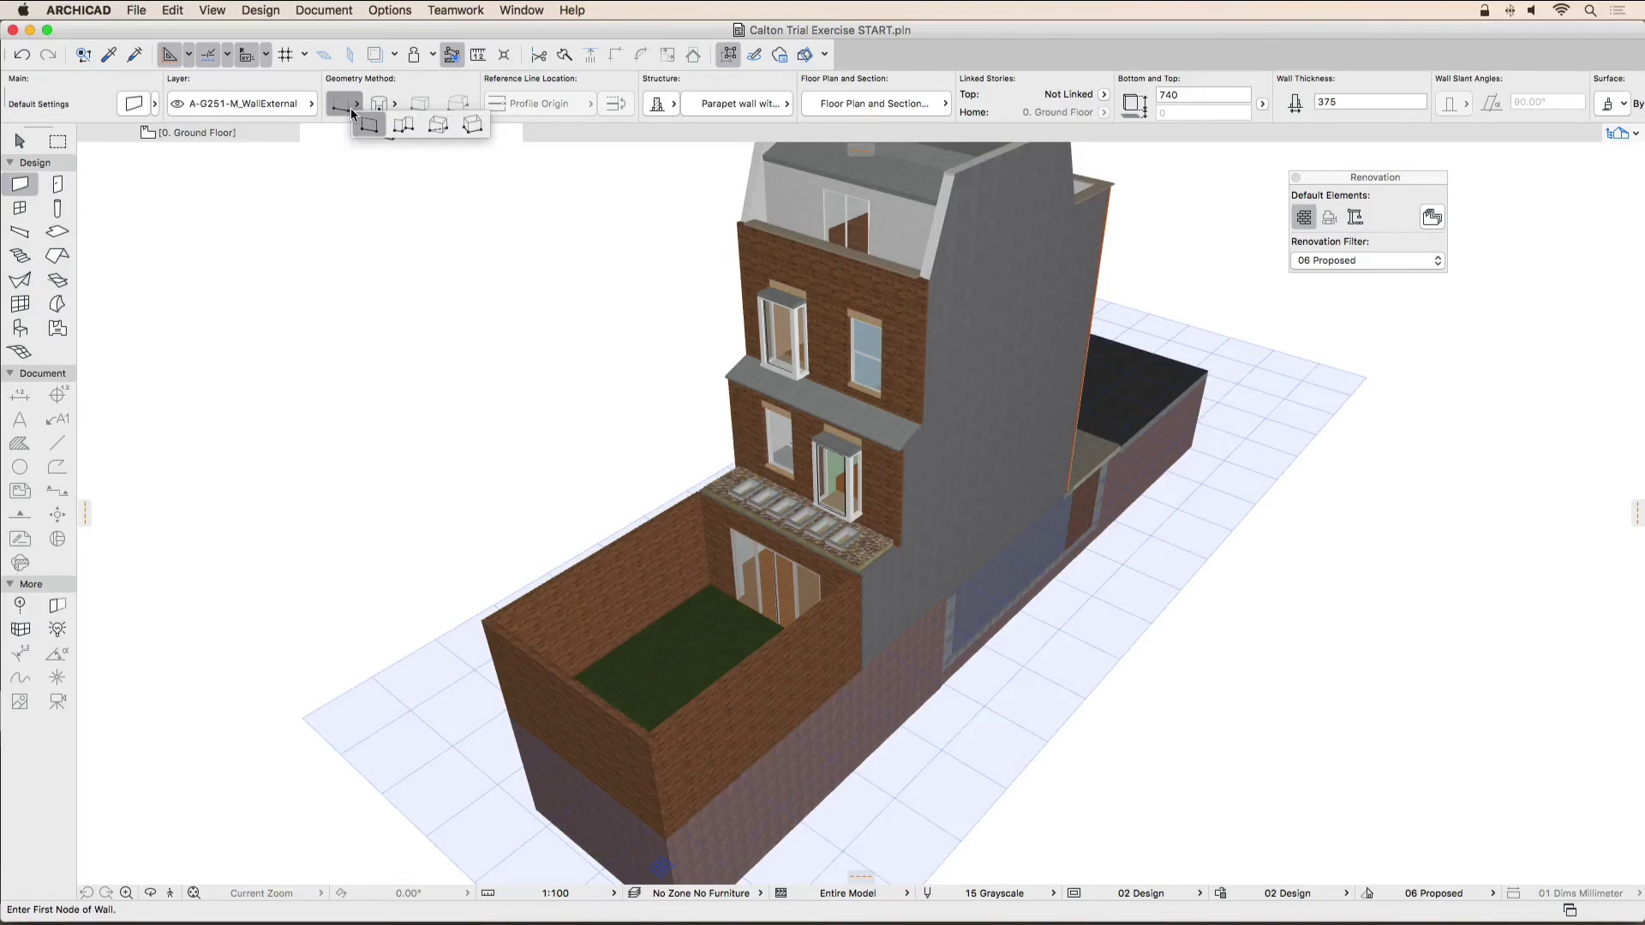
left_click(405, 127)
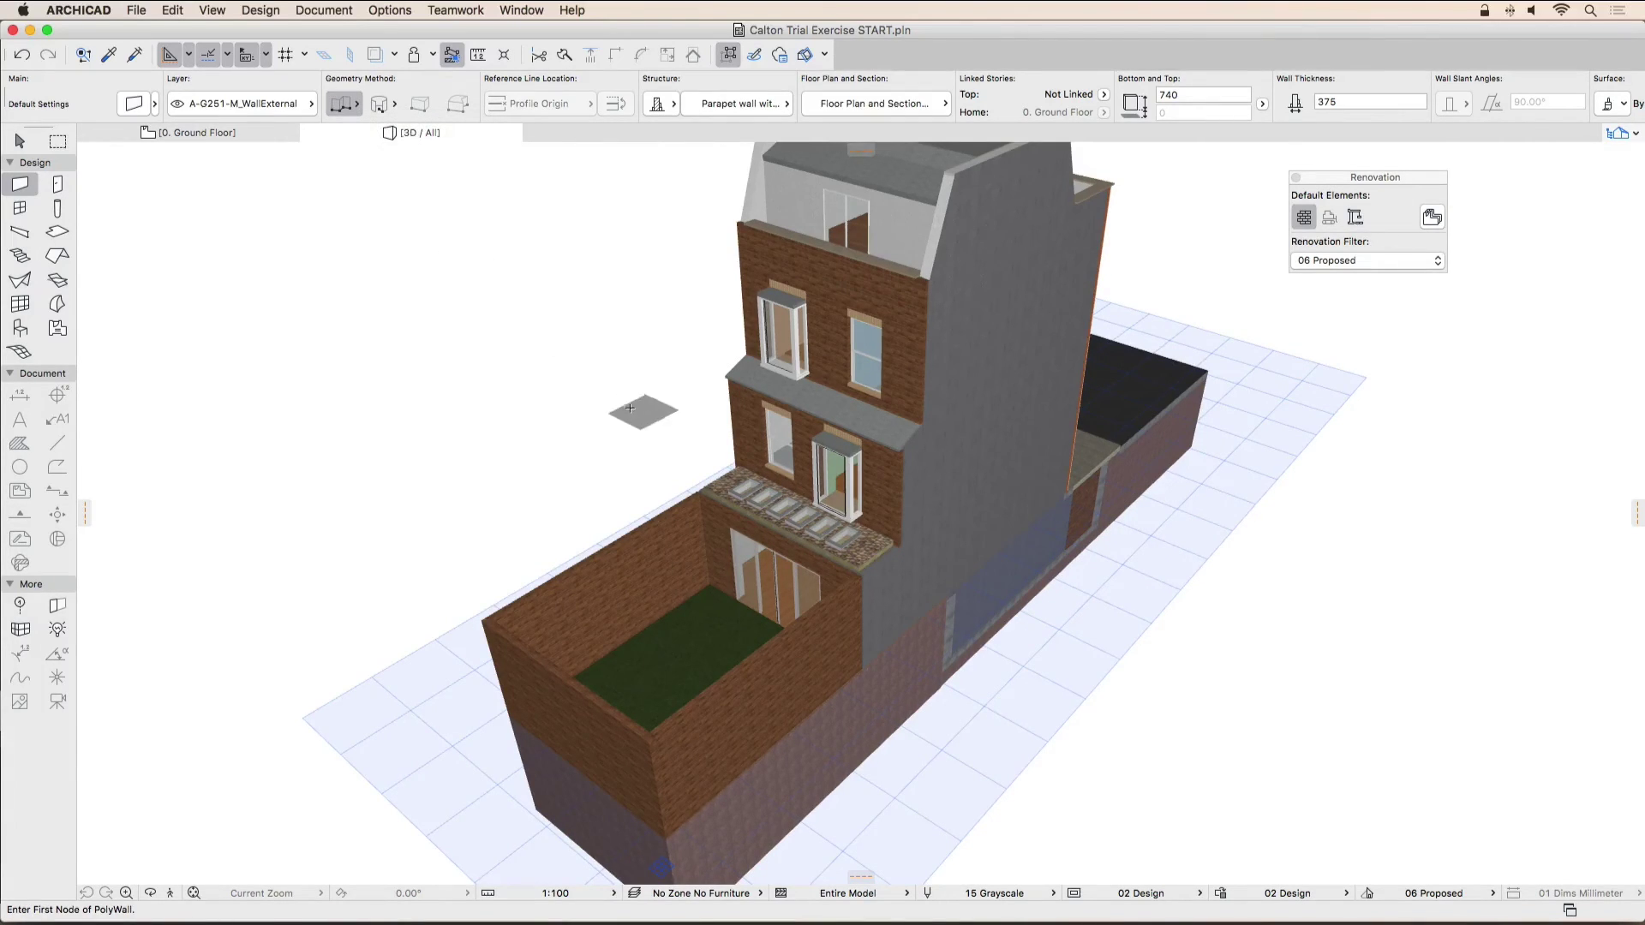
Step: Draw the 375 mm parapet wall around the open edges of the extension's flat roof in 3D
middle_click_drag(631, 405, 1314, 419, "shift")
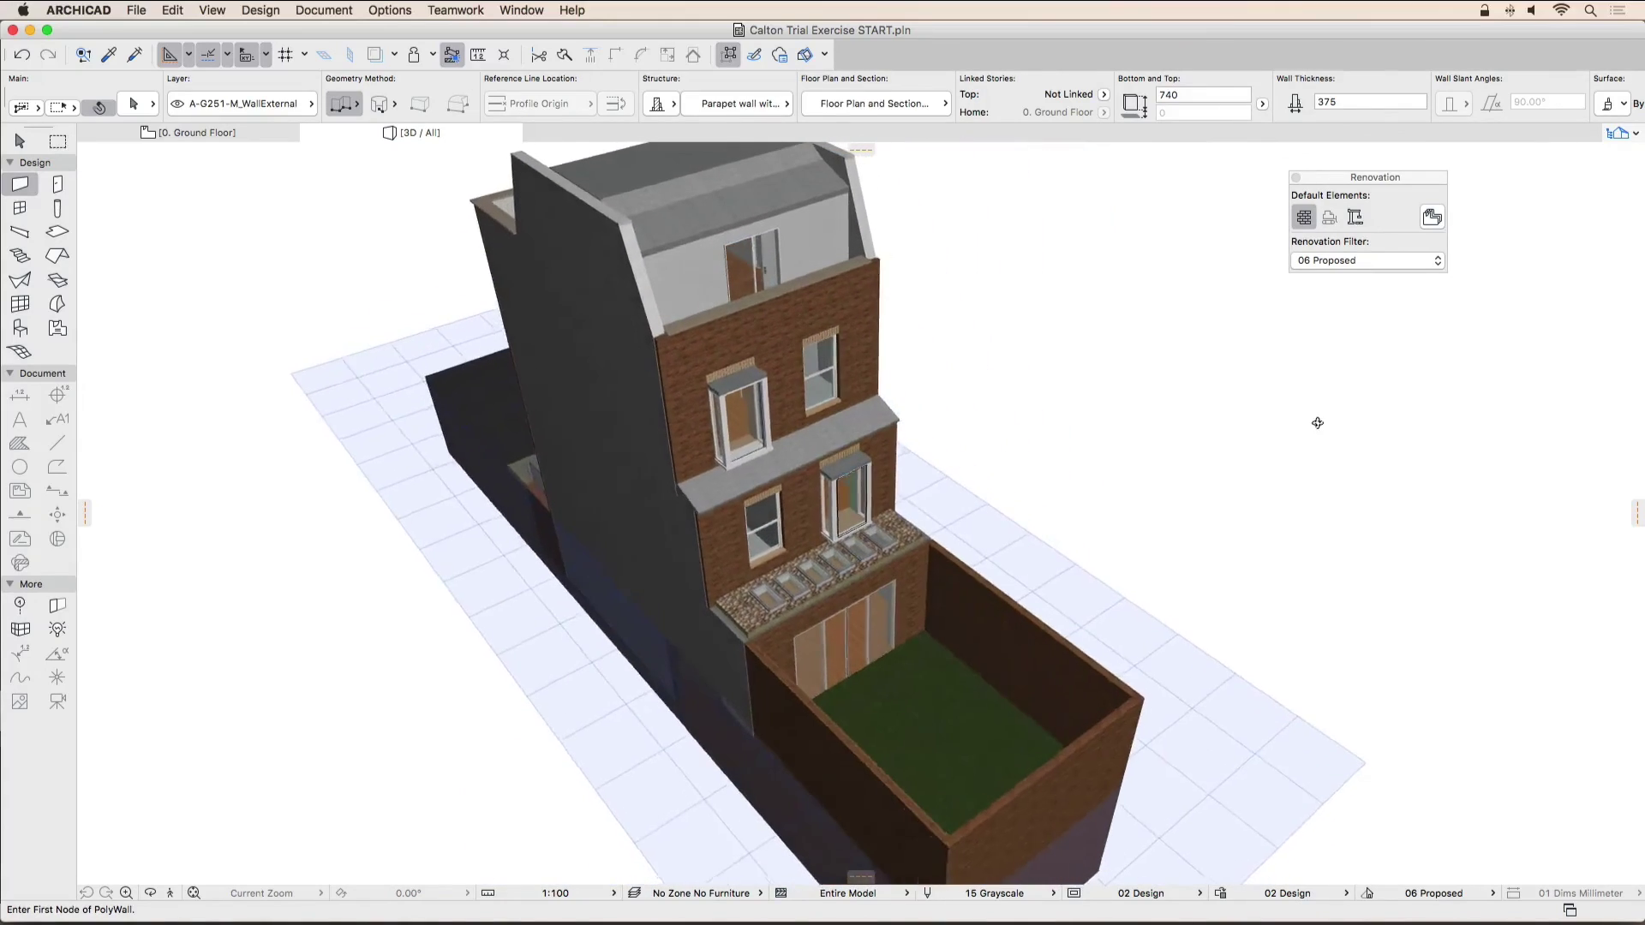
scroll(784, 632, "up", 6)
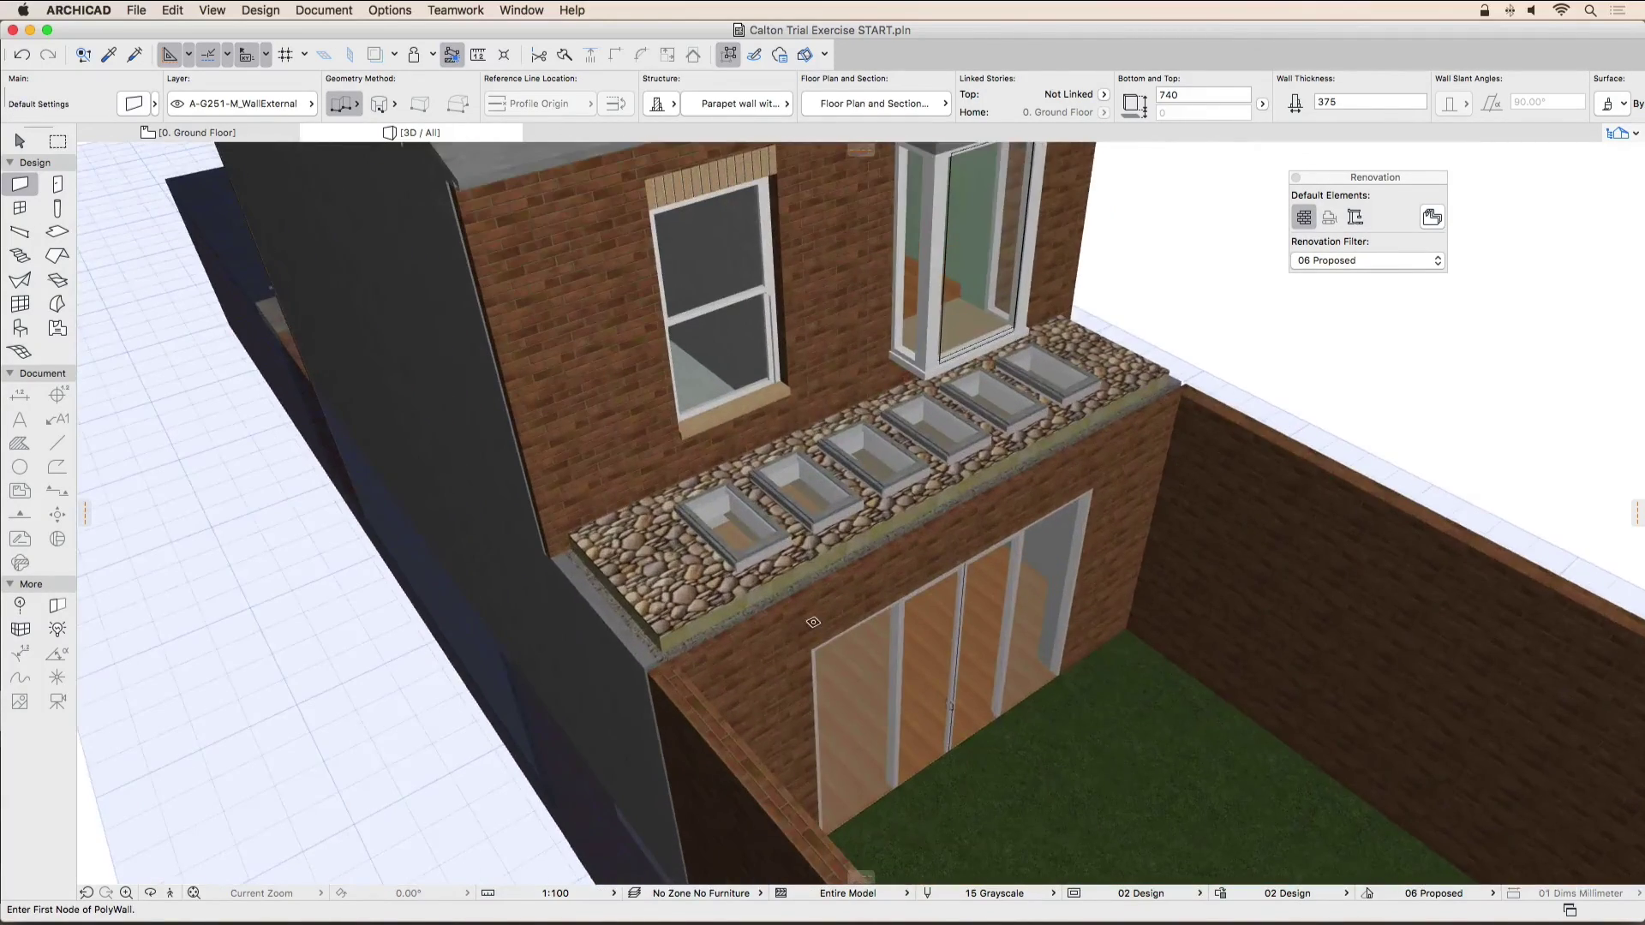
left_click(554, 589)
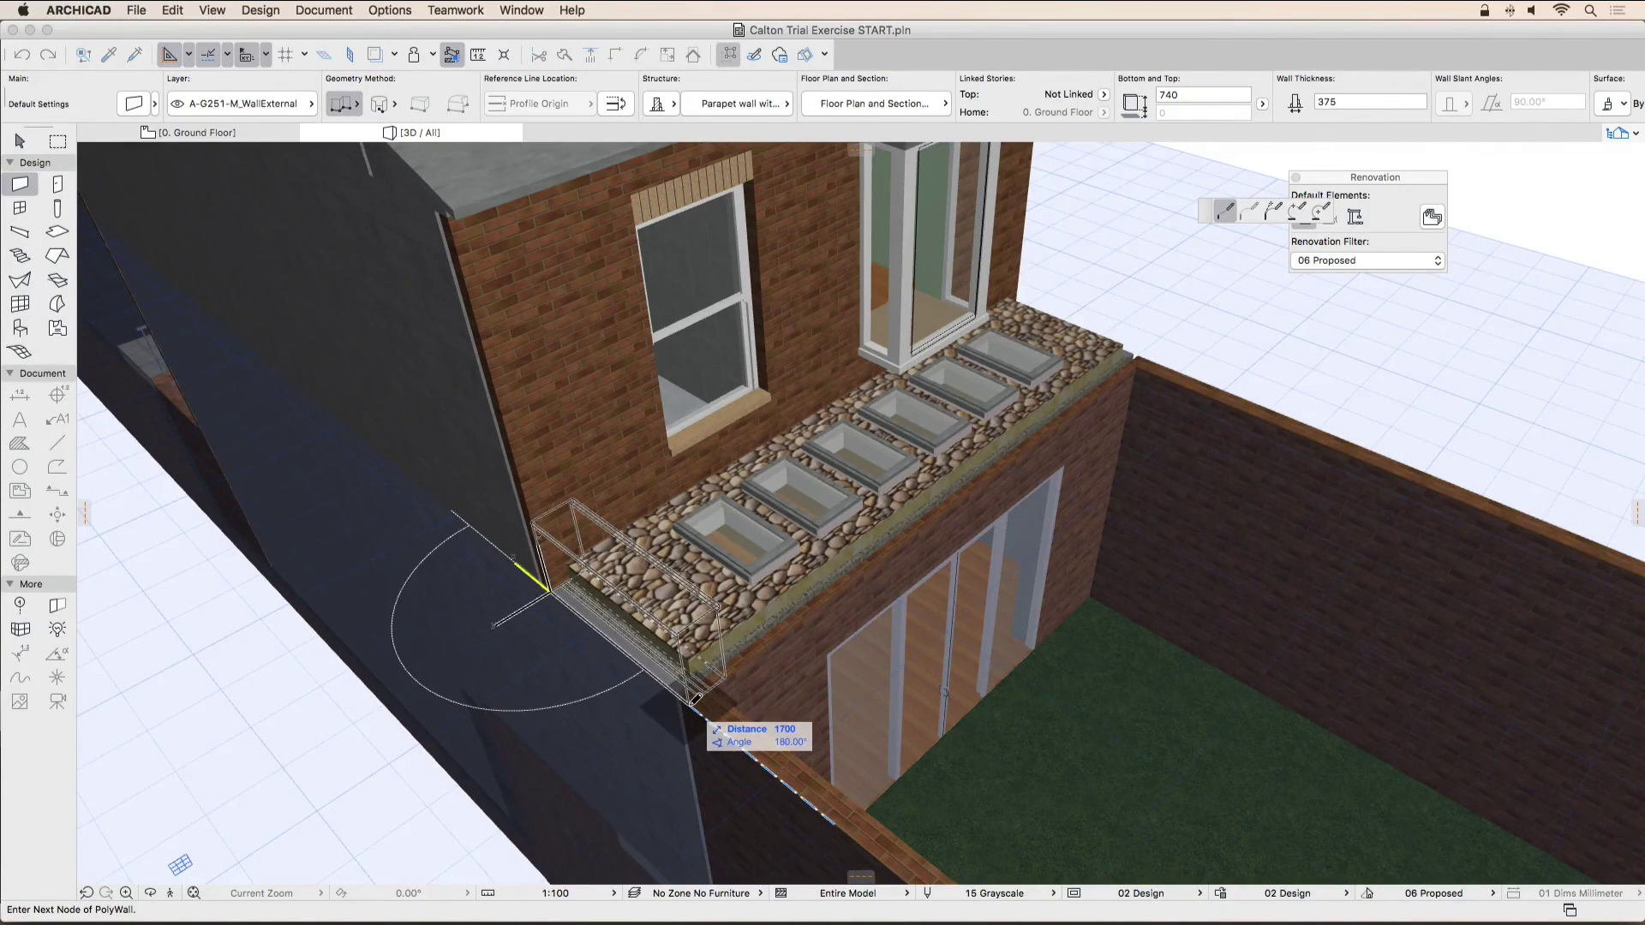
left_click(692, 701)
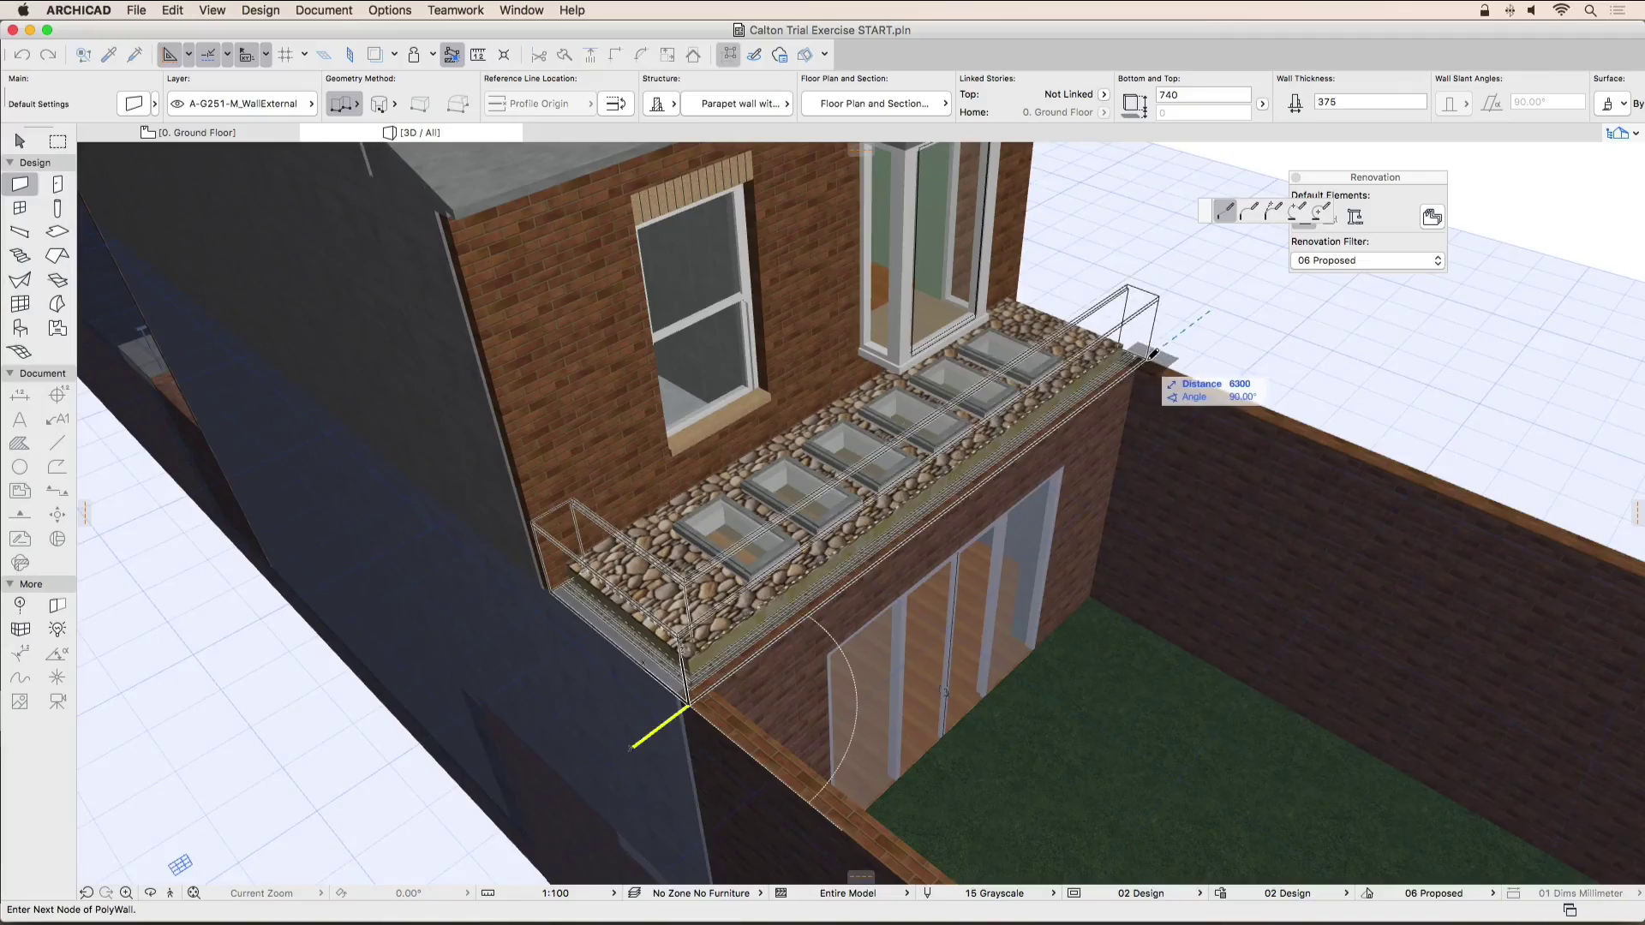
middle_click_drag(1153, 354, 397, 342, "shift")
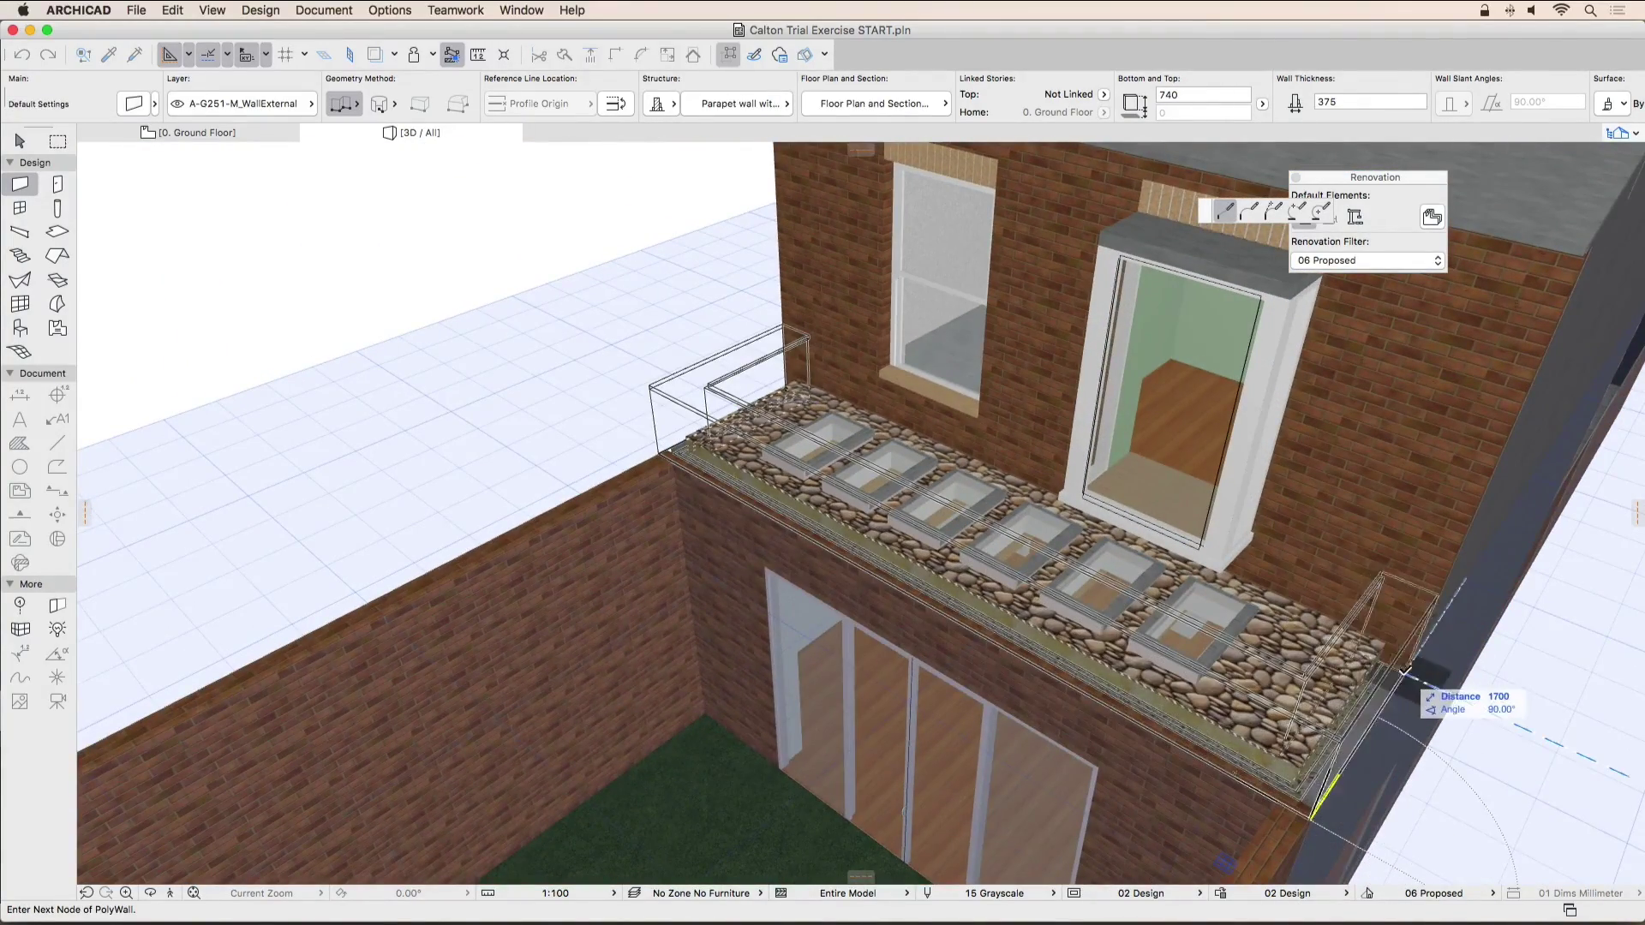
left_click(1410, 670)
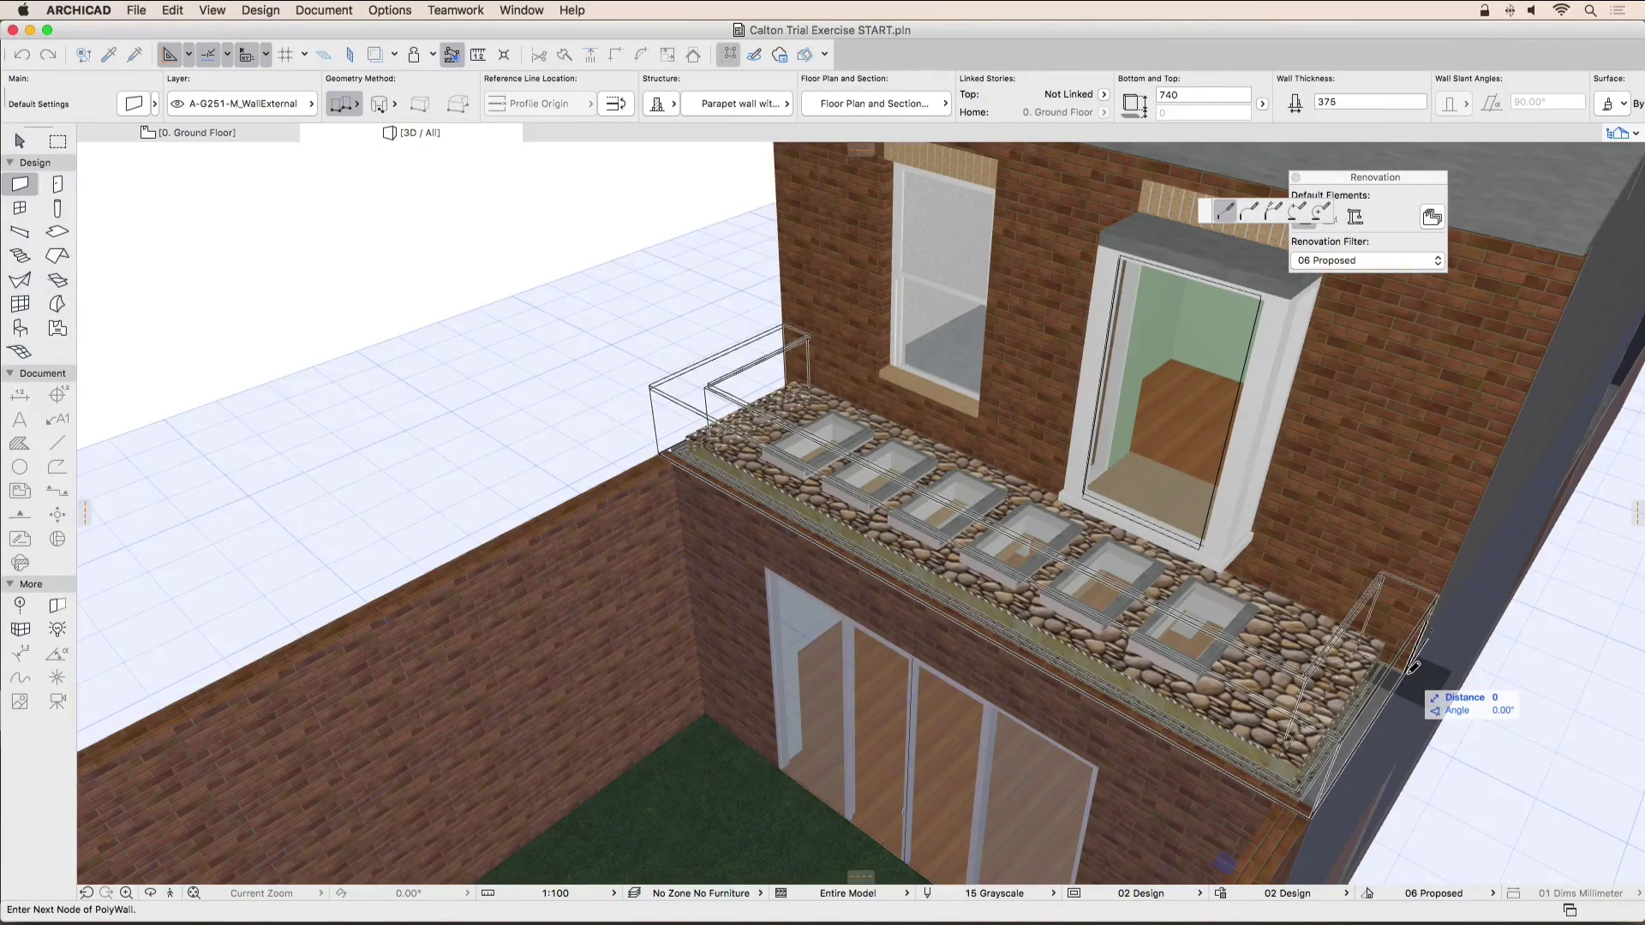
left_click(1413, 667)
middle_click_drag(1200, 634, 1004, 597, "shift")
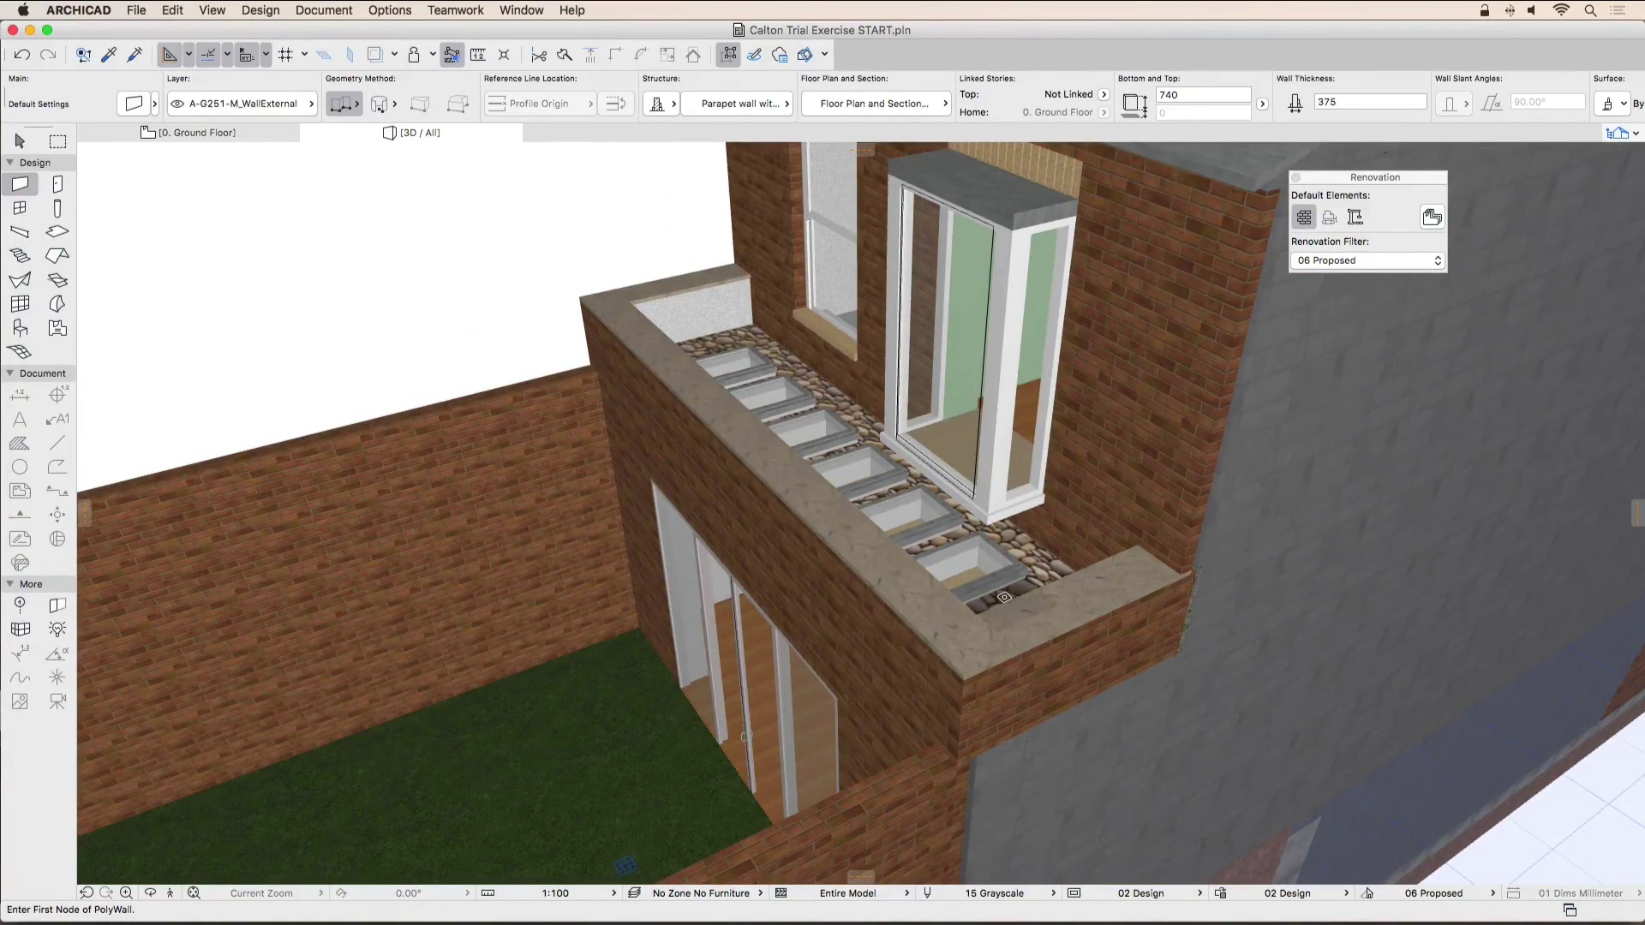